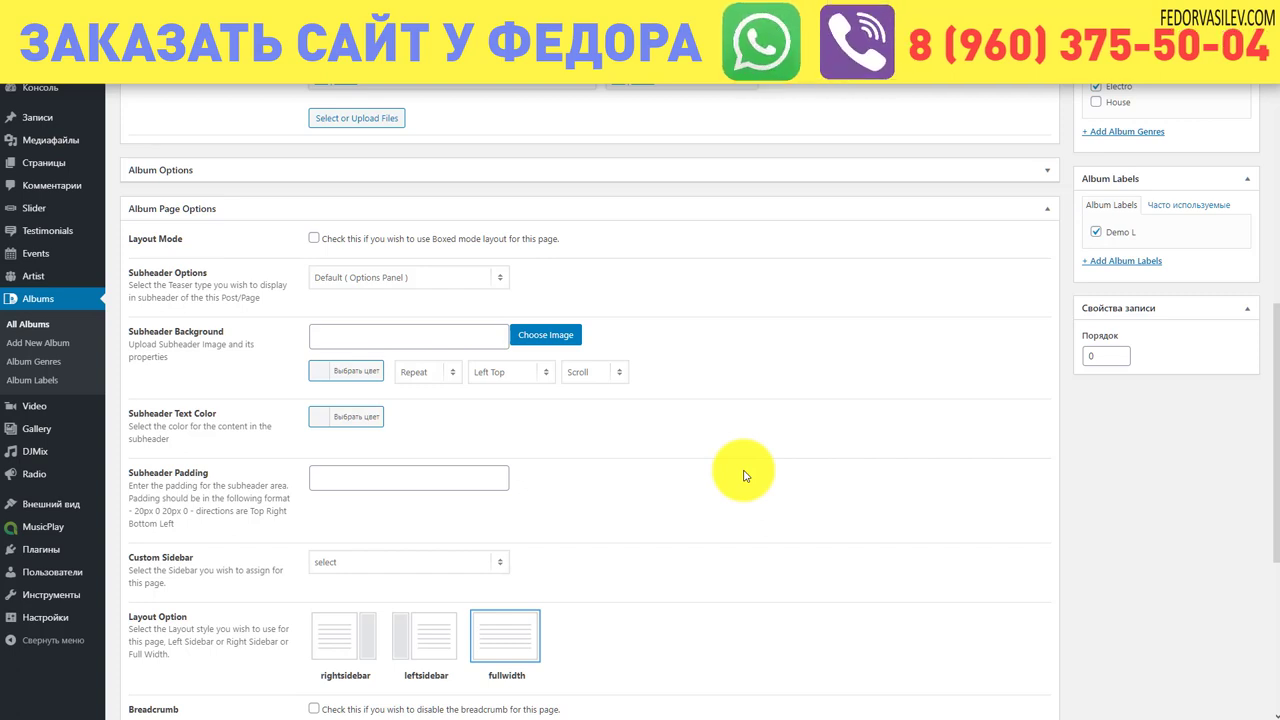
Step: Review the Album Upload Option, Album Options and Album Page Options sections of the album, expanding and collapsing the option blocks
scroll(650, 480, up, 2)
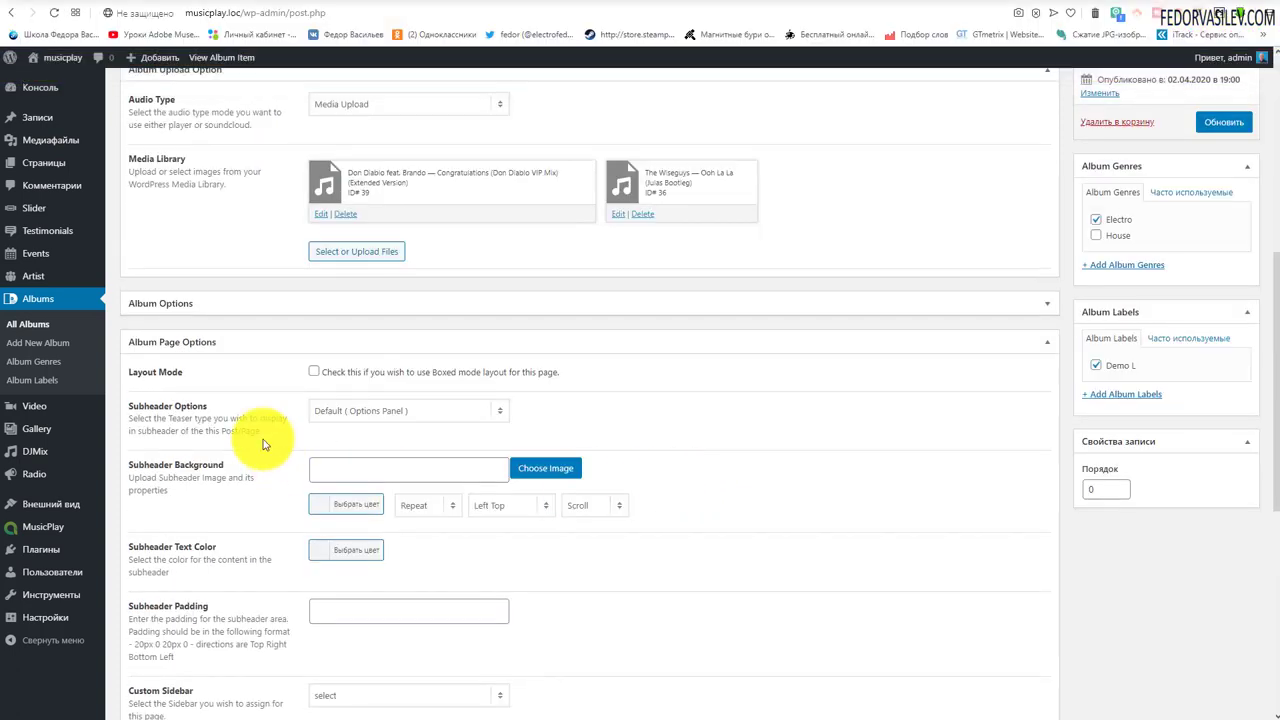
click(162, 302)
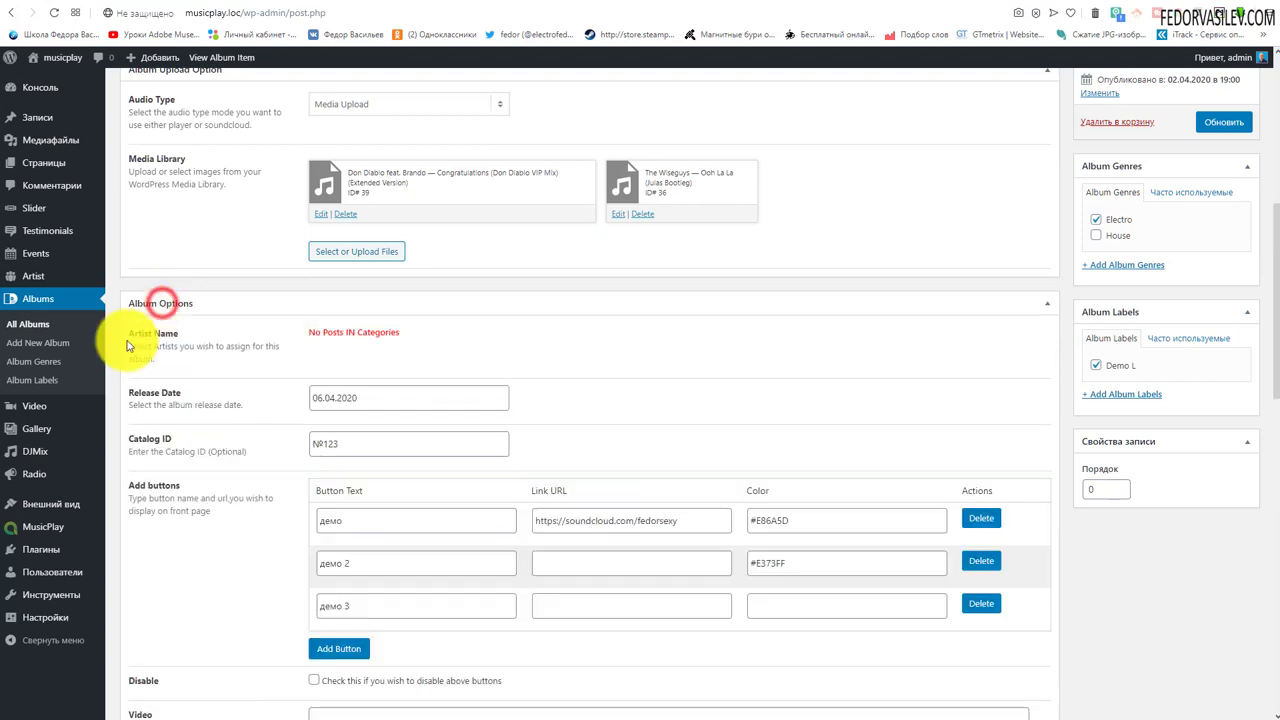
click(207, 300)
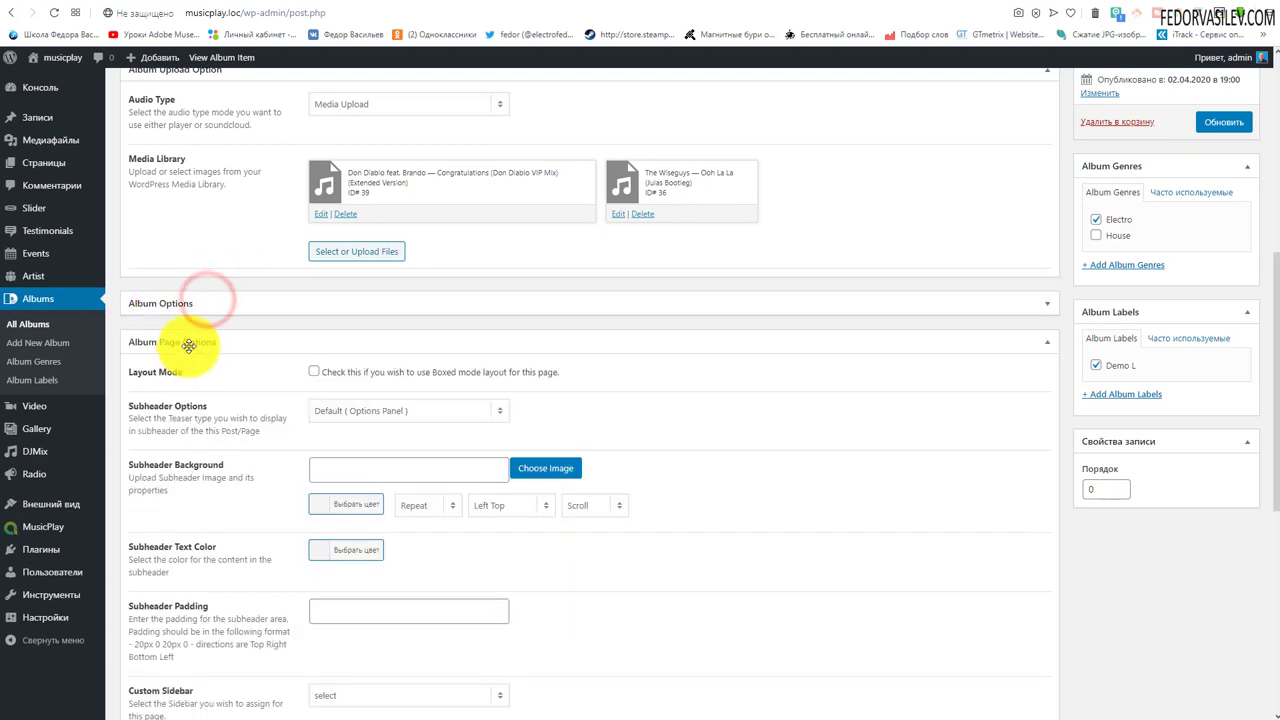
click(188, 345)
scroll(286, 430, up, 2)
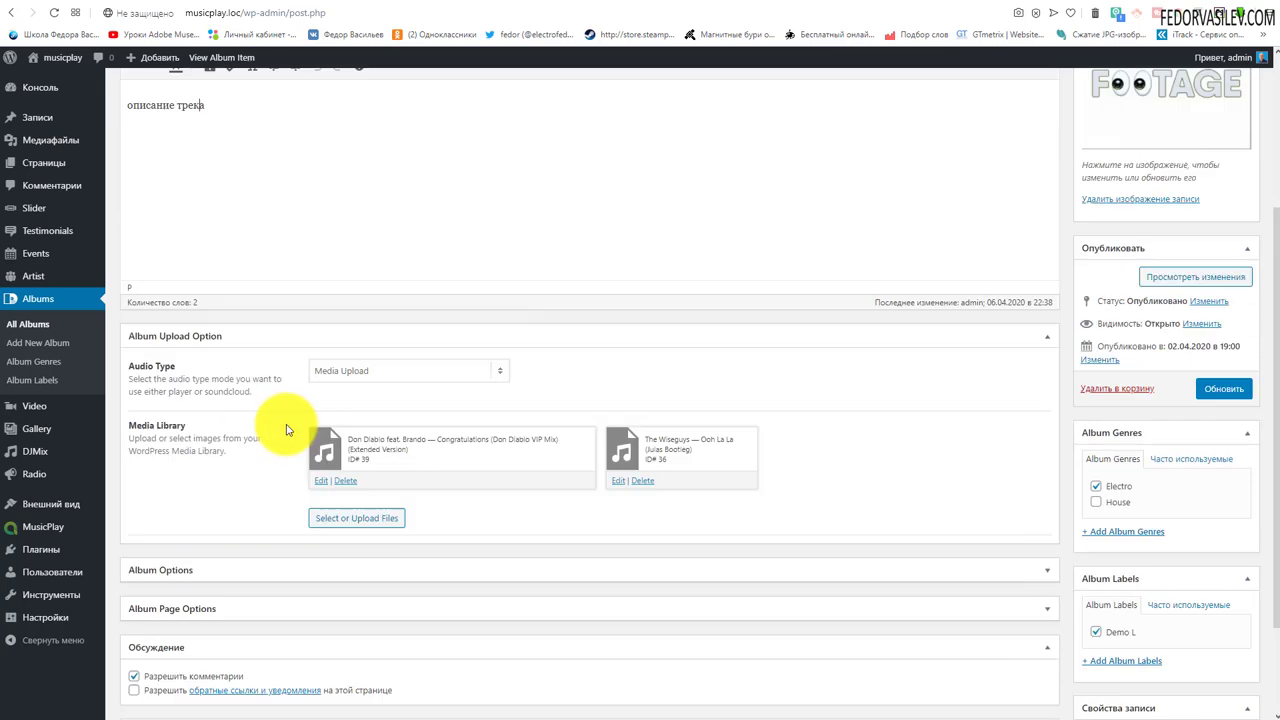
scroll(286, 430, up, 1)
scroll(205, 580, down, 2)
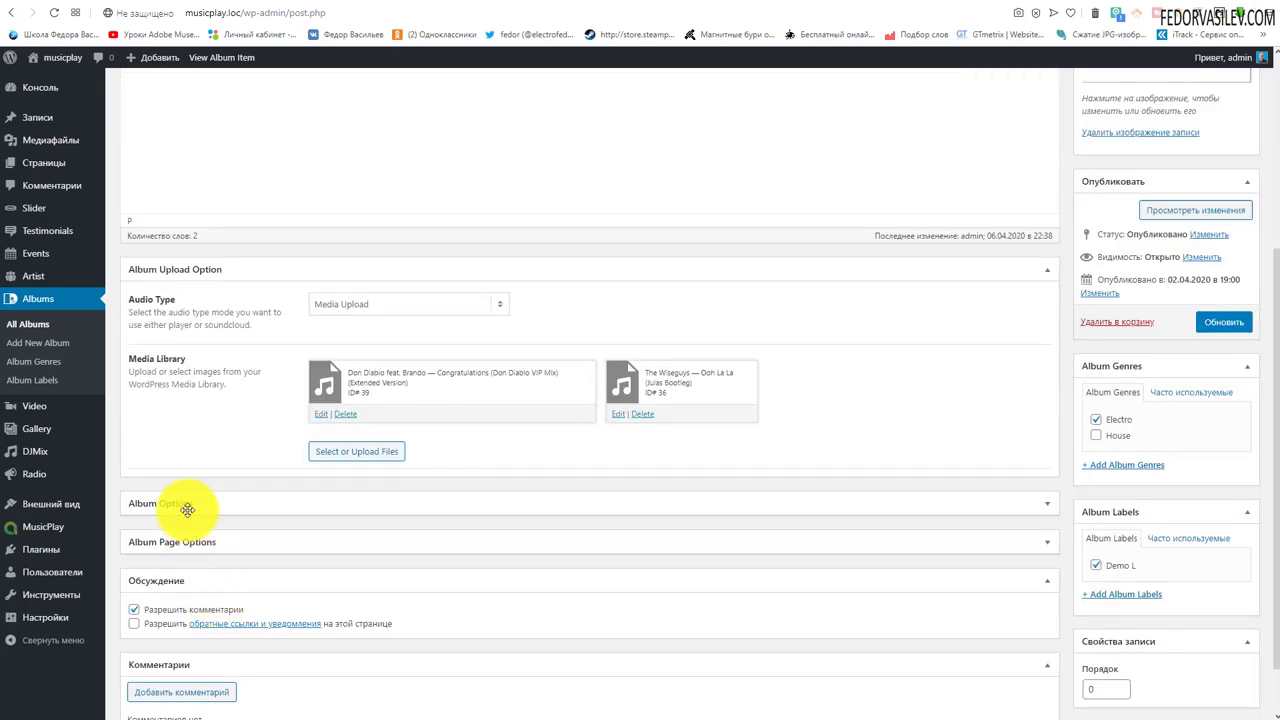
click(187, 508)
scroll(165, 555, down, 8)
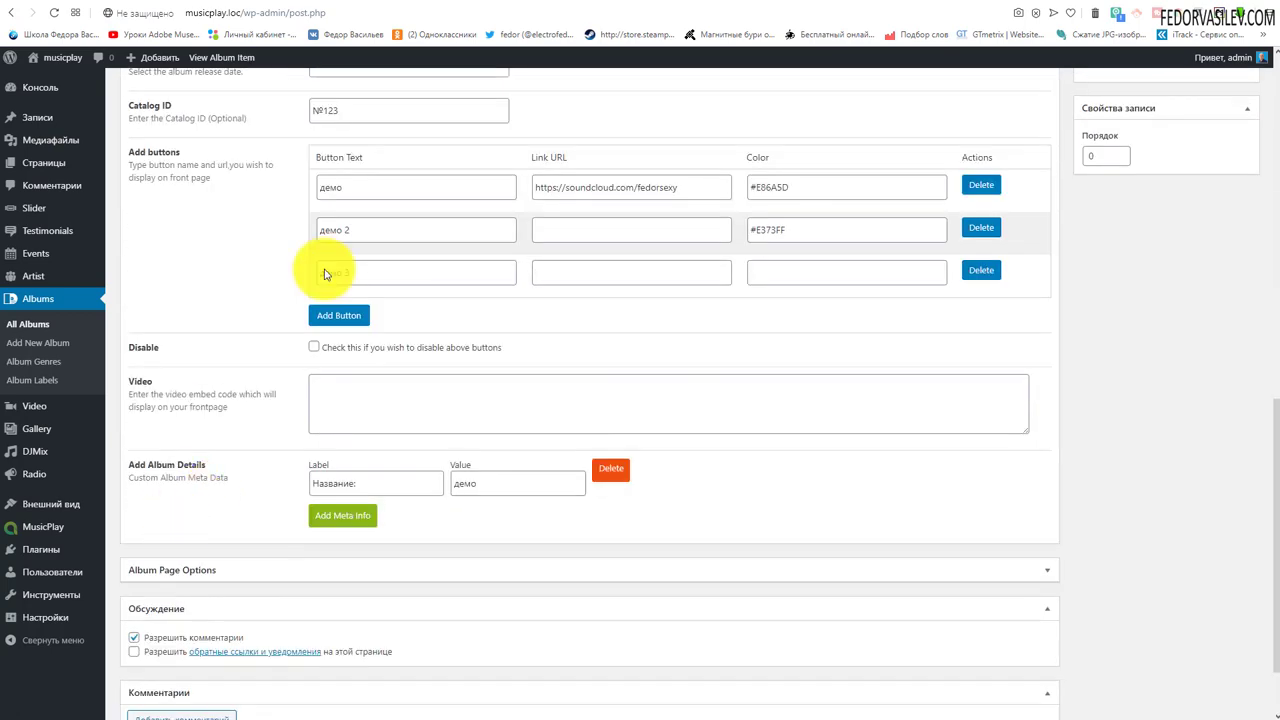
scroll(260, 530, up, 4)
scroll(200, 420, up, 2)
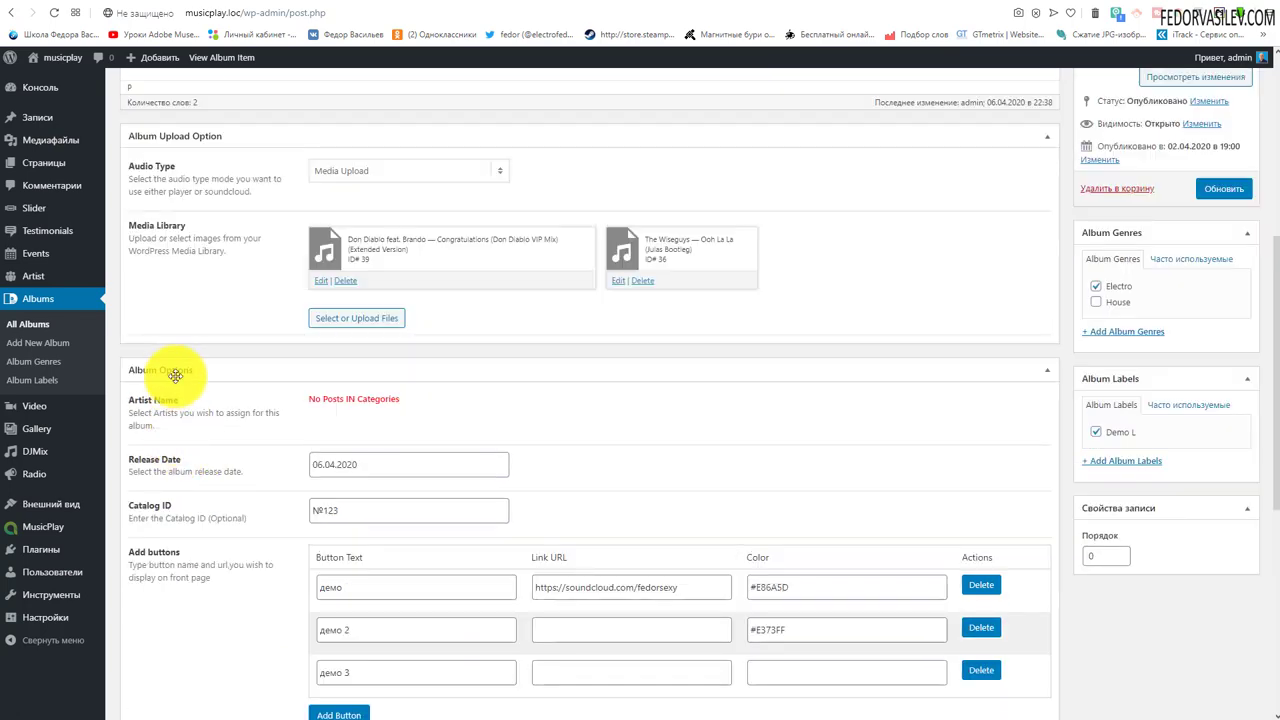
click(175, 372)
click(200, 474)
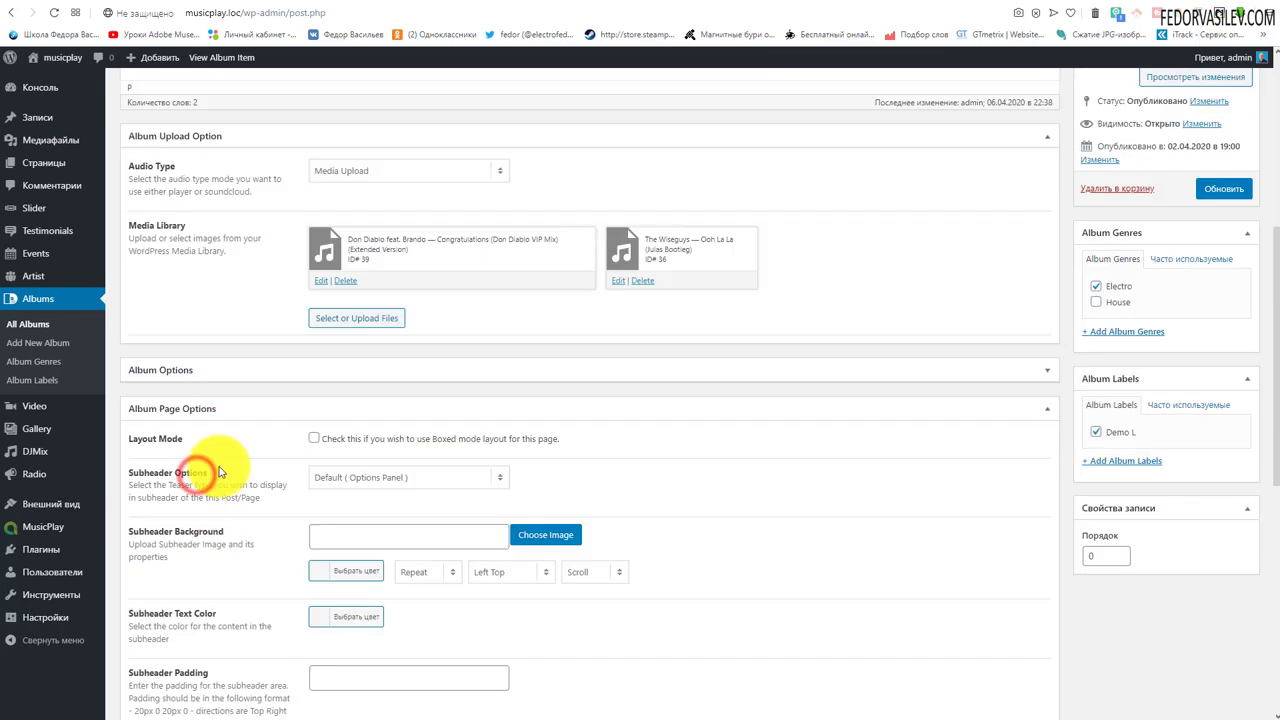
Step: Hide the Album Page Options and Album Options blocks through the screen settings and check the editor page
scroll(300, 455, up, 6)
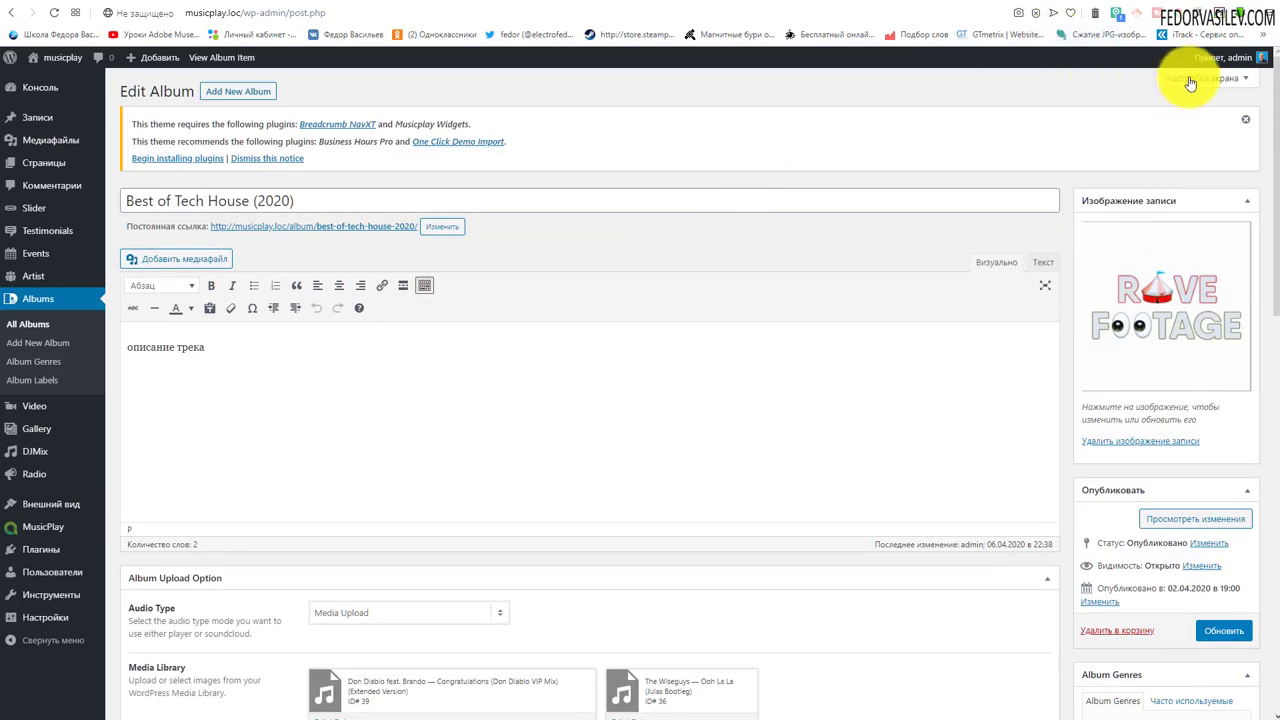
click(1190, 80)
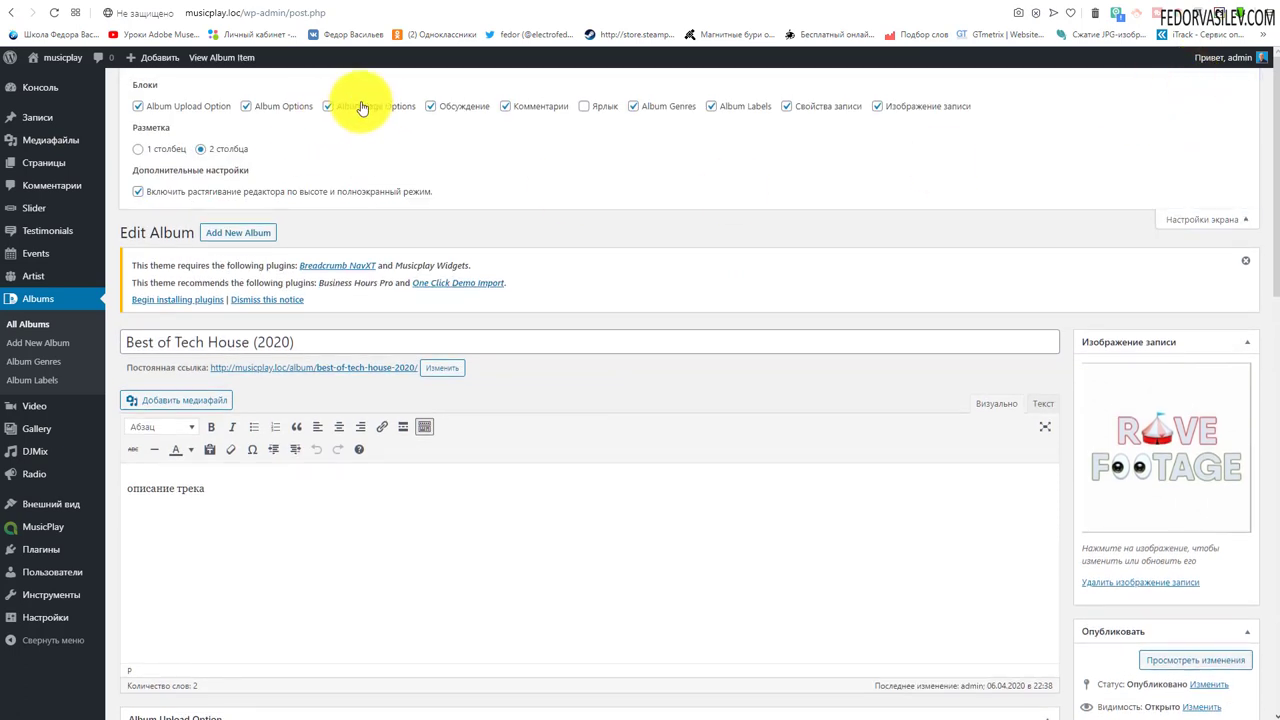
click(328, 106)
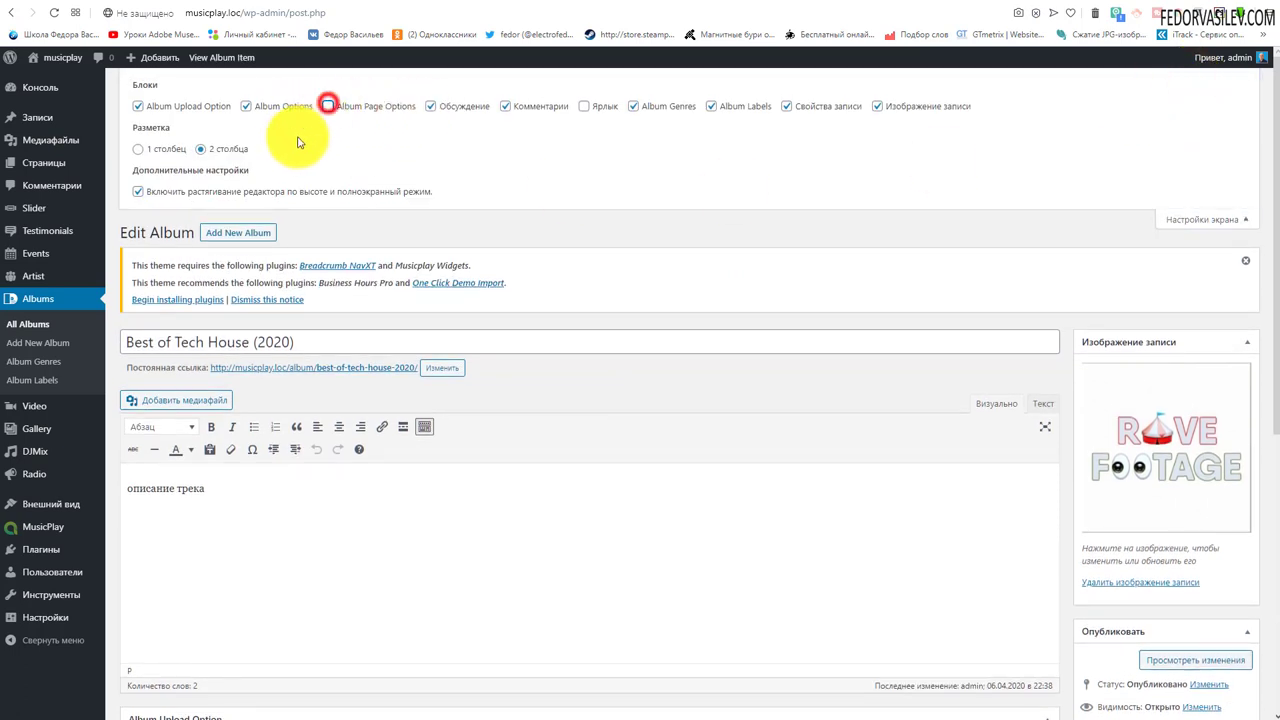
click(245, 106)
scroll(663, 303, down, 5)
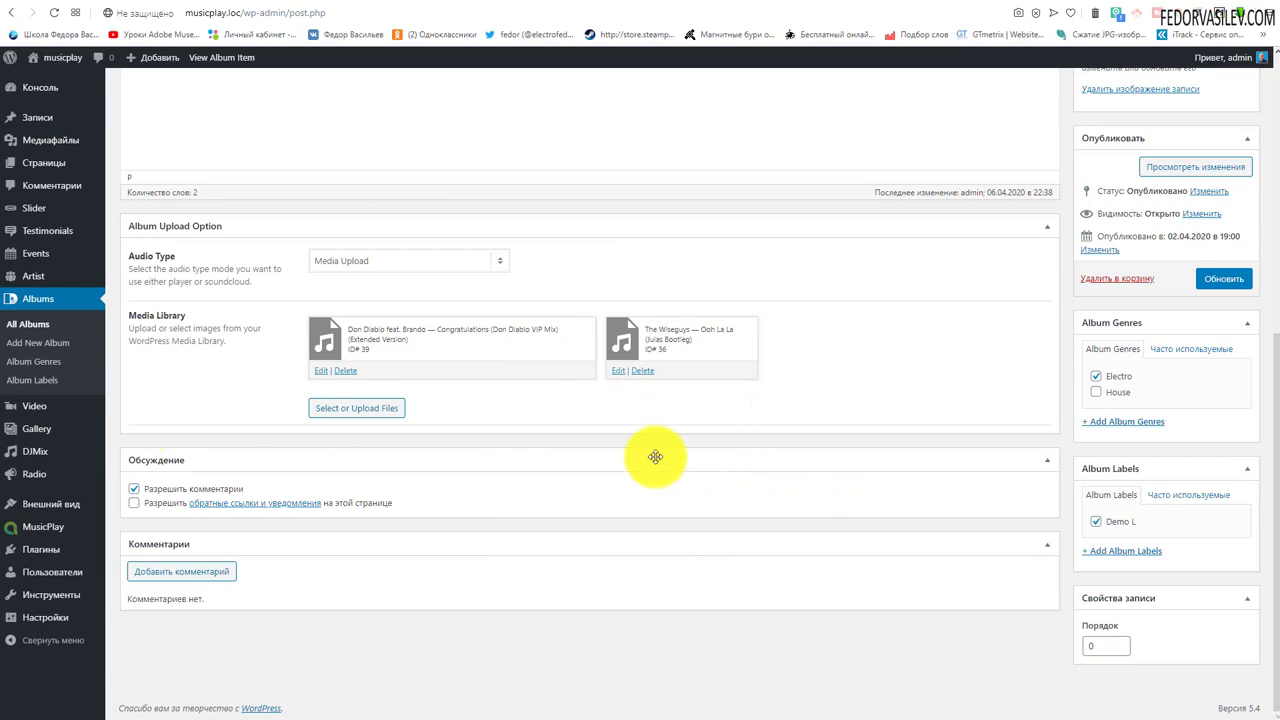
Step: Show the Album Options and Album Page Options blocks again and close the screen settings
scroll(654, 457, up, 5)
click(245, 106)
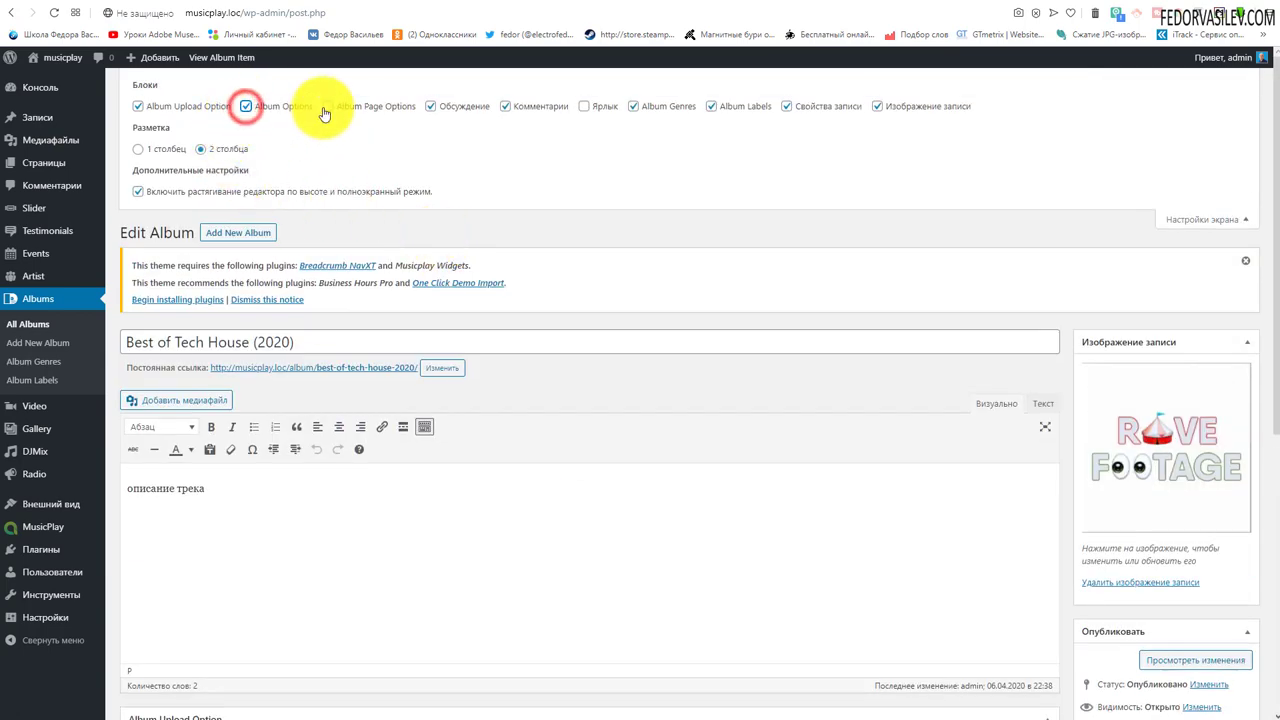
click(327, 106)
click(1190, 222)
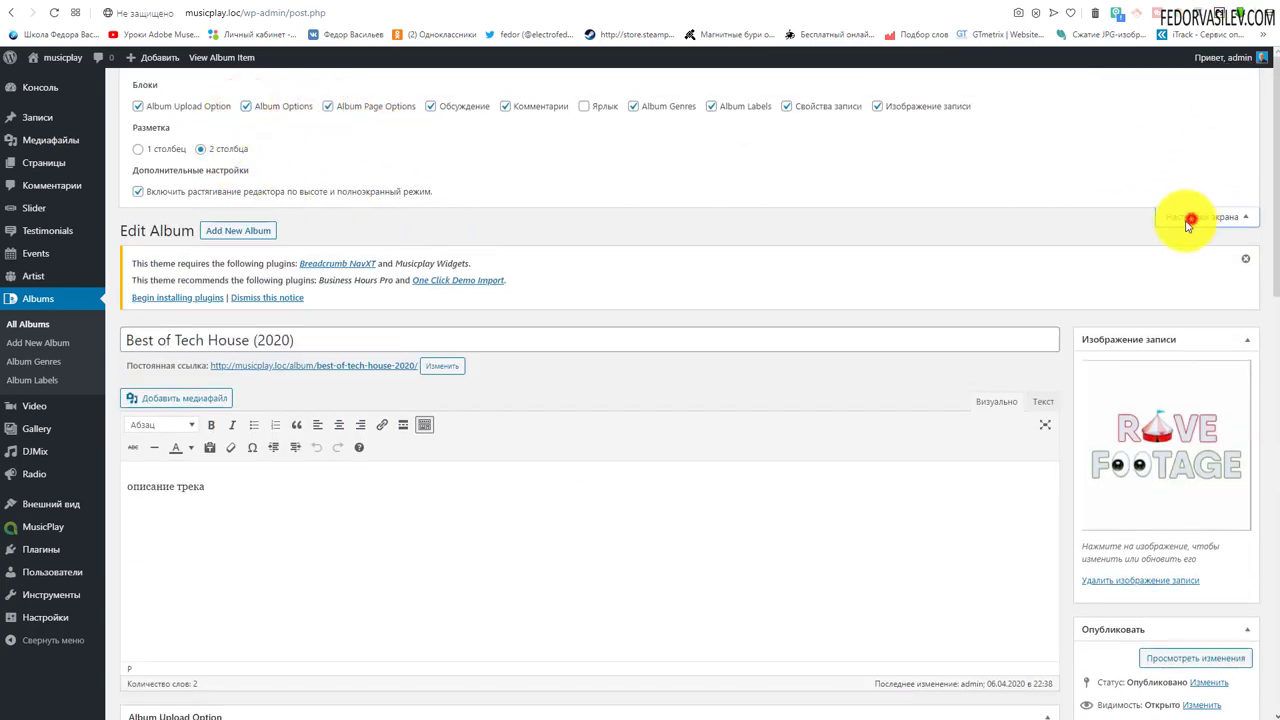
Step: Examine the Album Page Options section and the current layout of the site's home page
scroll(663, 309, down, 5)
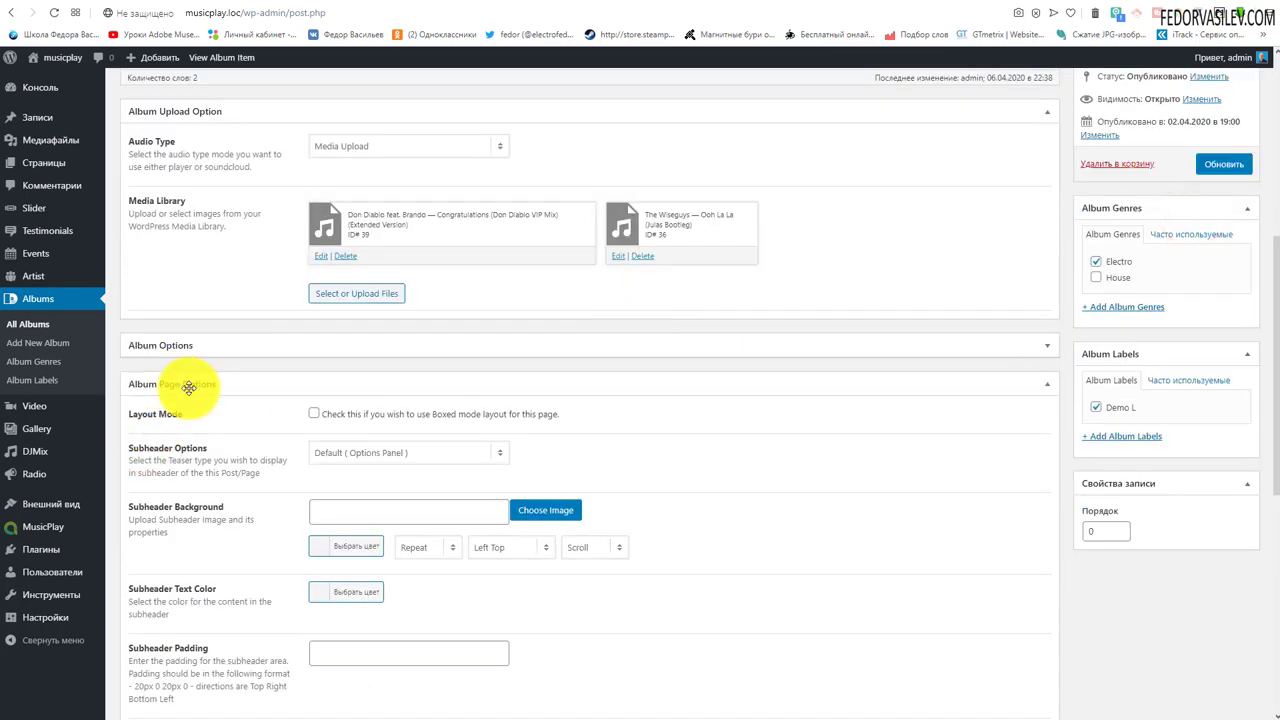
scroll(263, 400, down, 5)
scroll(300, 423, up, 4)
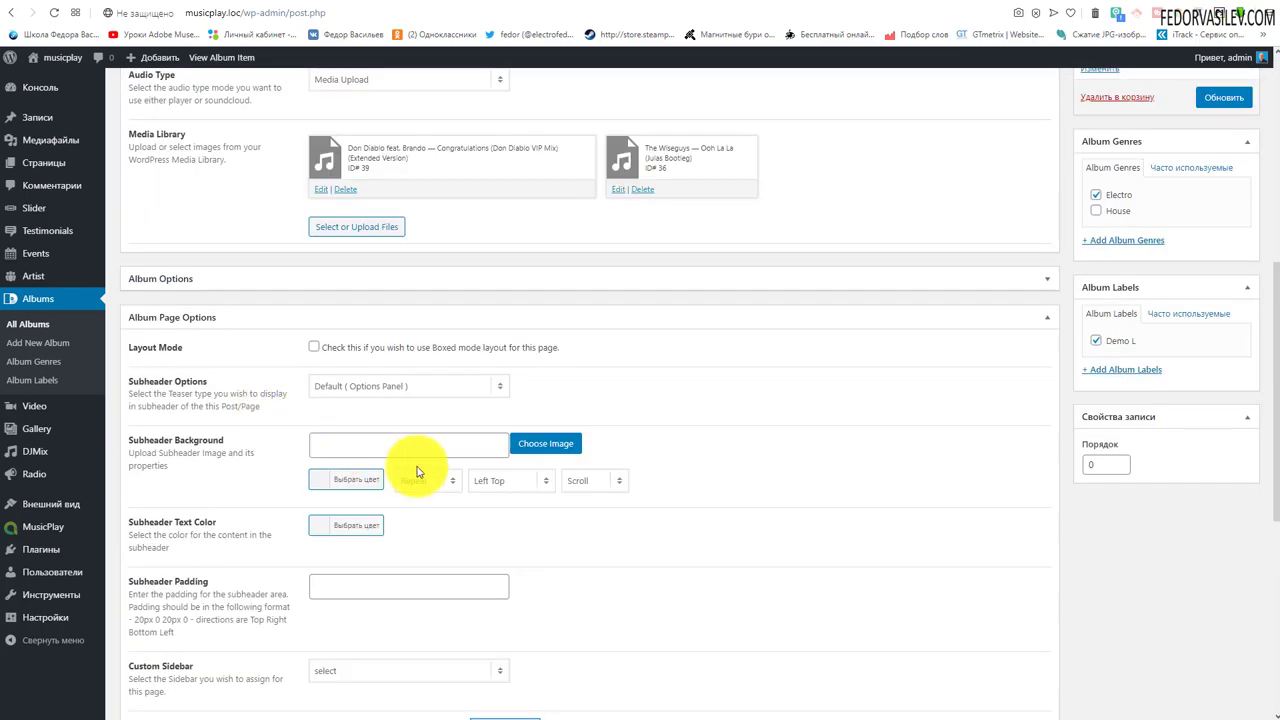
scroll(157, 502, up, 2)
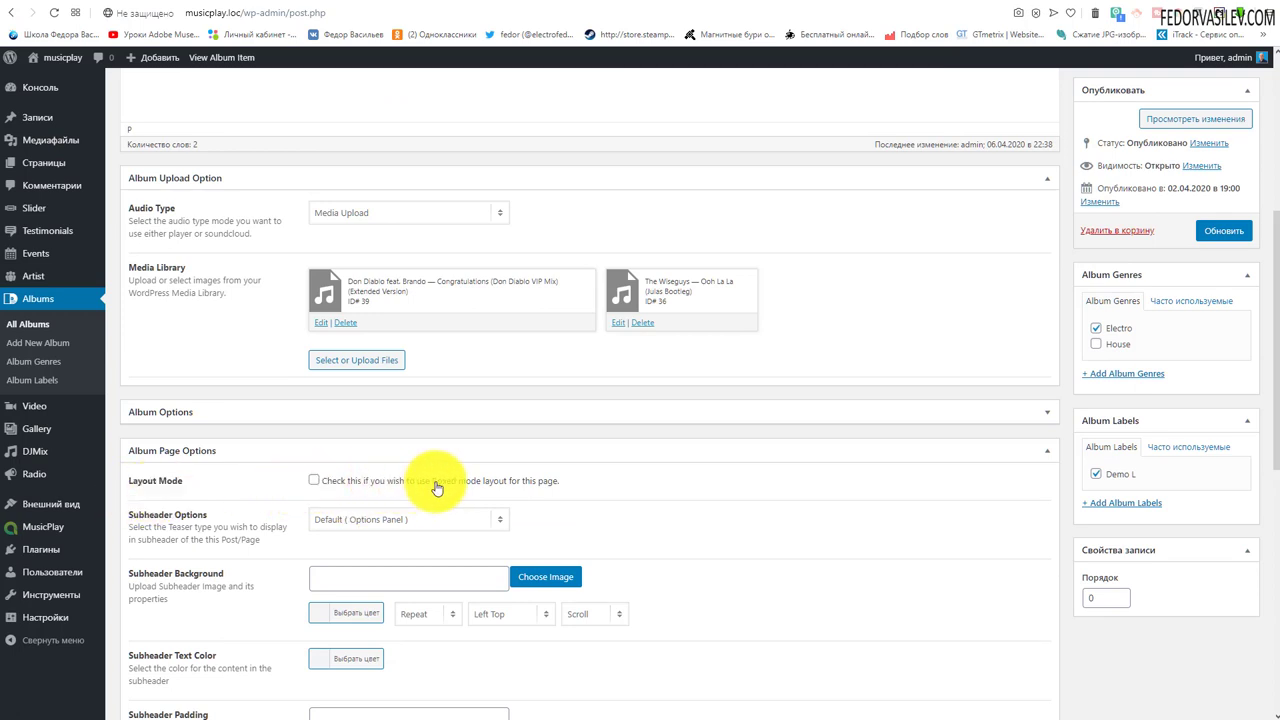
click(1007, 3)
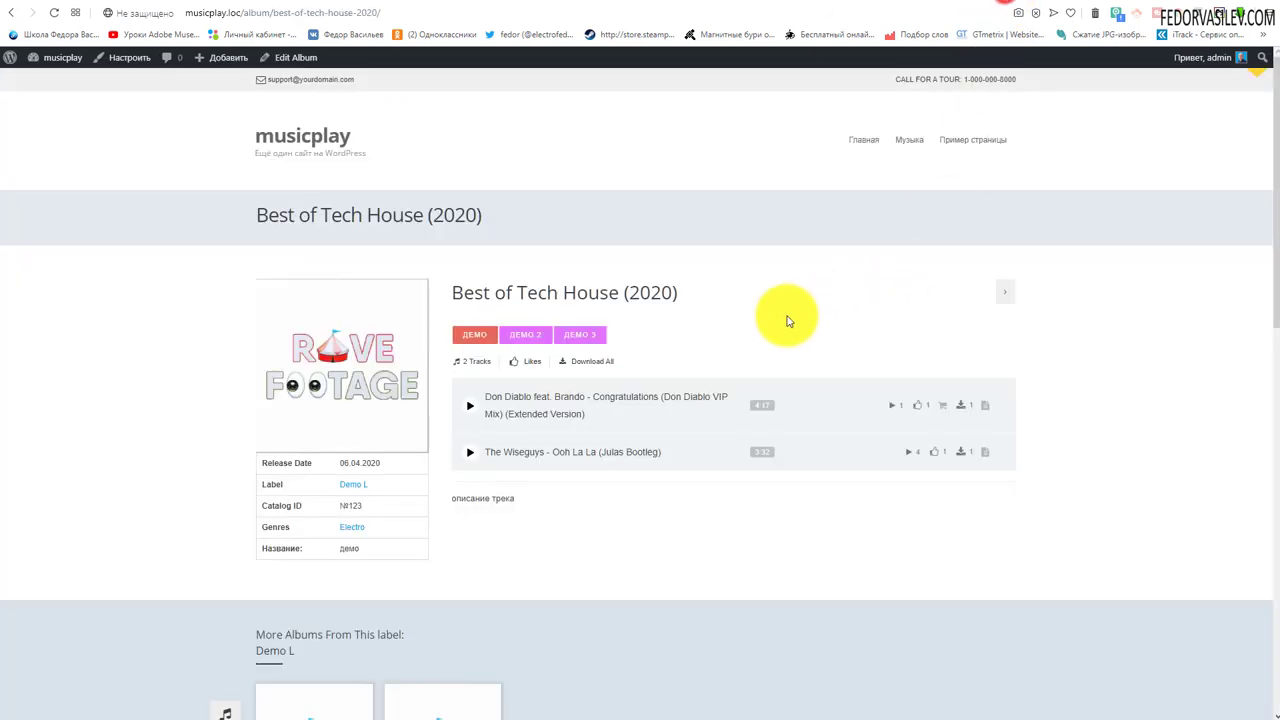
click(332, 146)
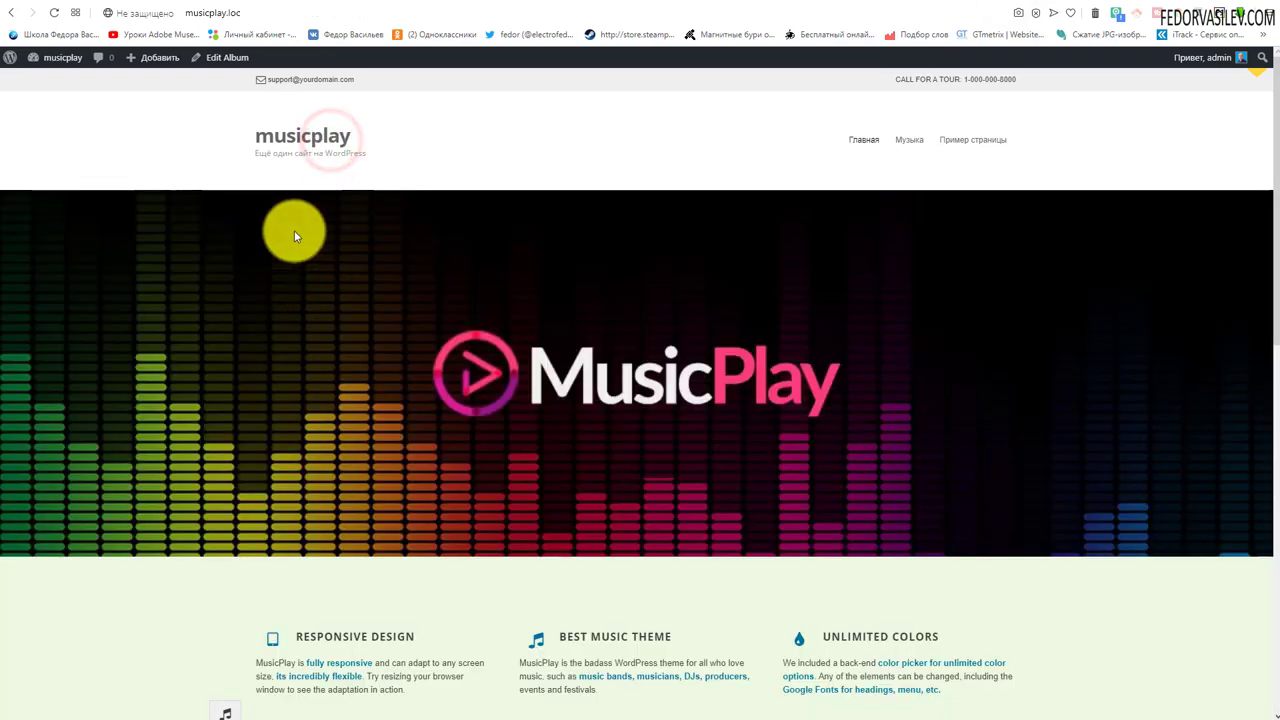
scroll(294, 230, down, 10)
scroll(294, 234, up, 10)
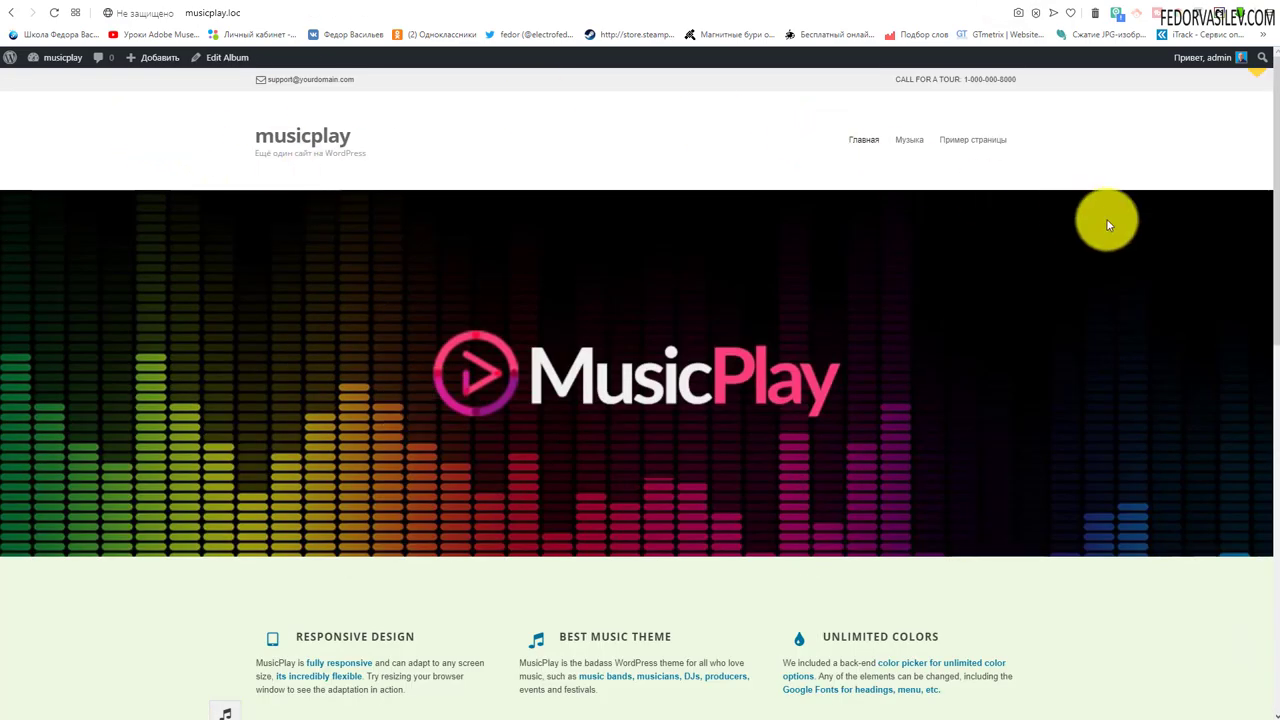
scroll(1104, 220, down, 3)
scroll(1098, 217, down, 3)
scroll(1036, 174, up, 6)
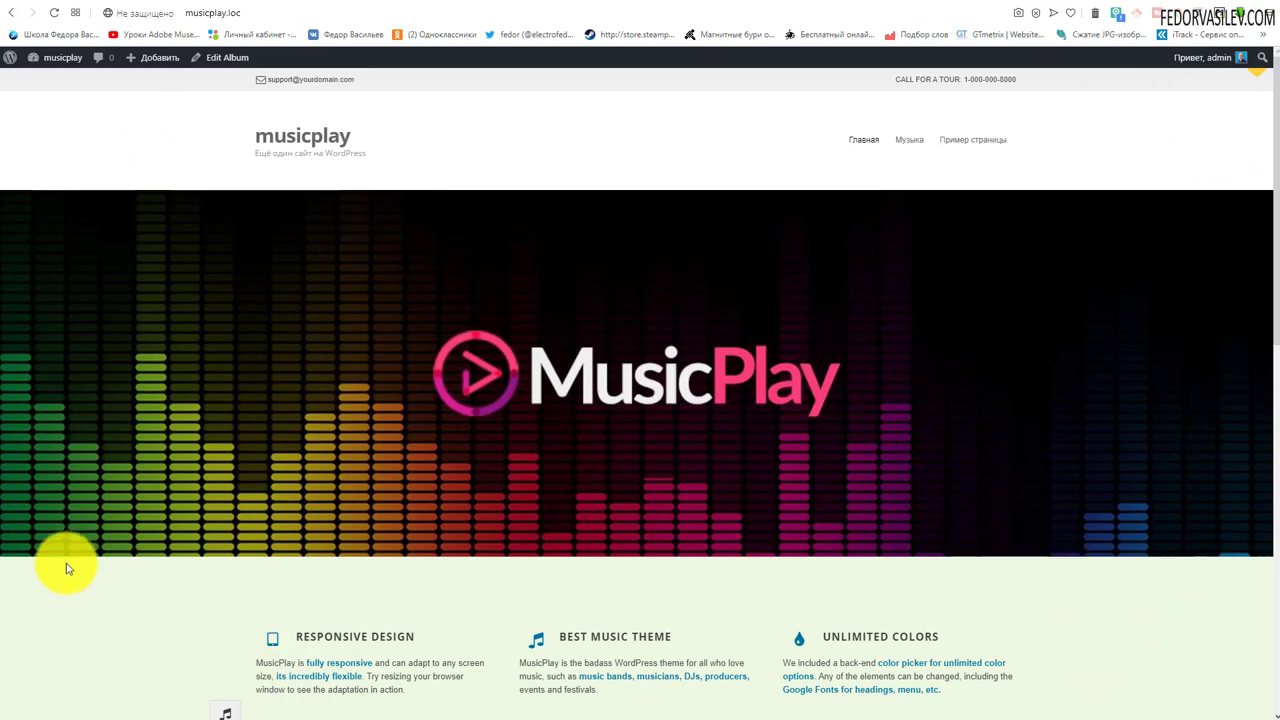
Step: Return to the album editor and enable the Boxed mode layout for the album page
click(945, 8)
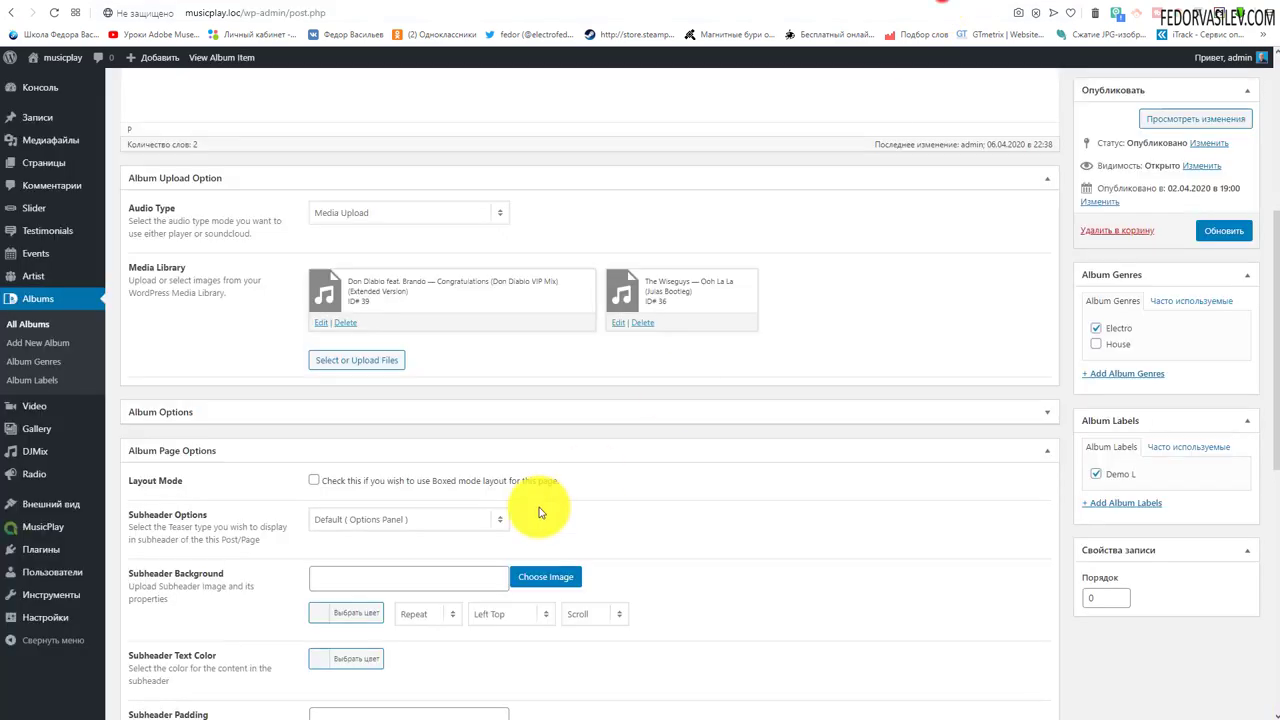
click(313, 414)
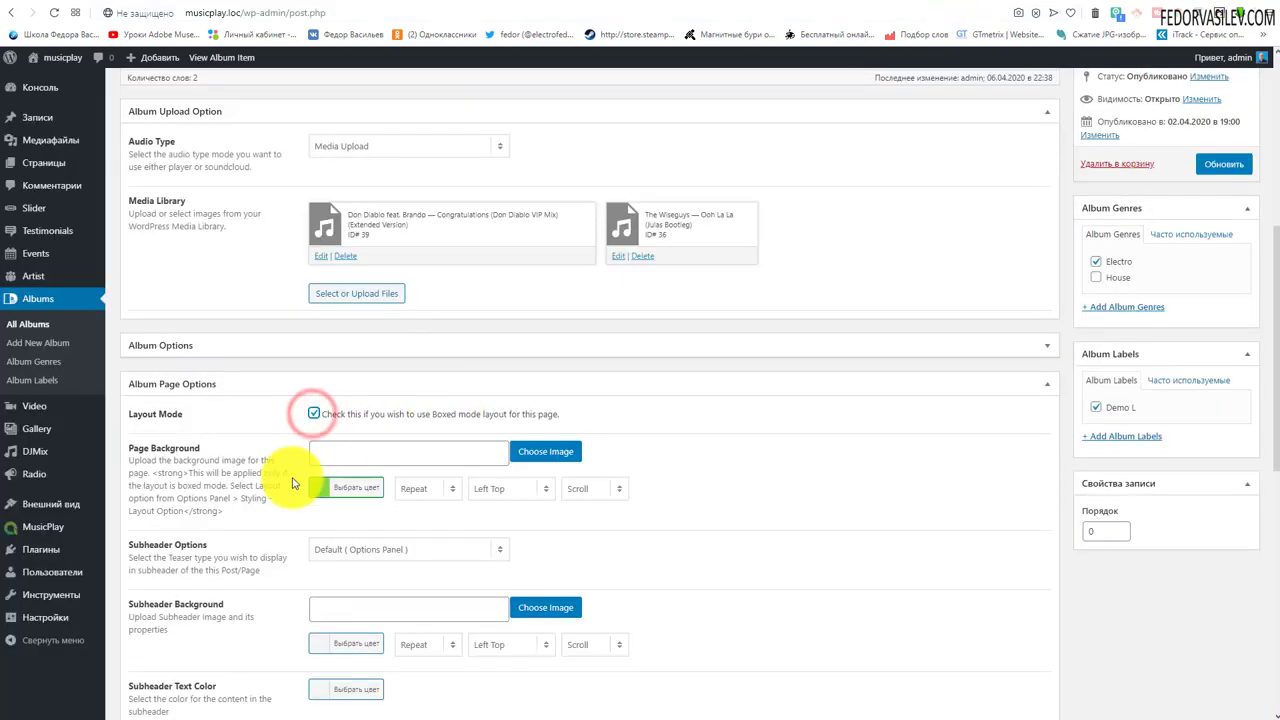
click(313, 414)
click(313, 414)
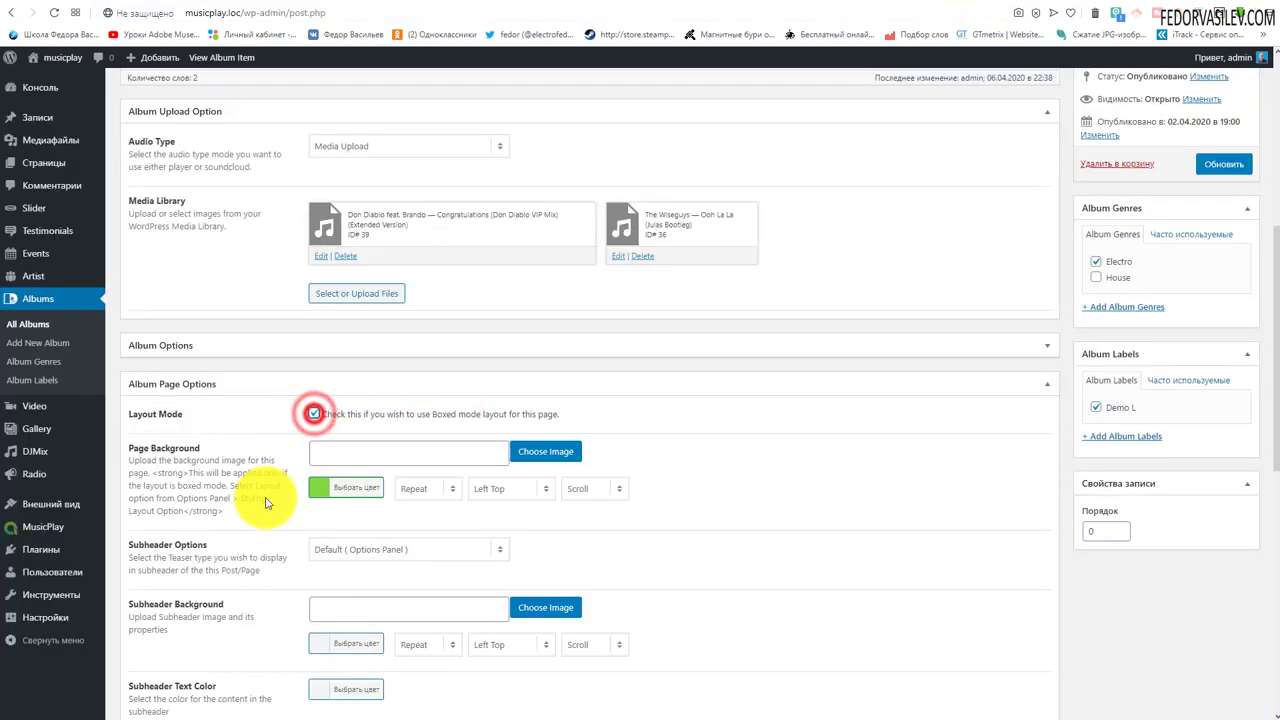
Step: Clear the Page Background color of the album page
click(322, 488)
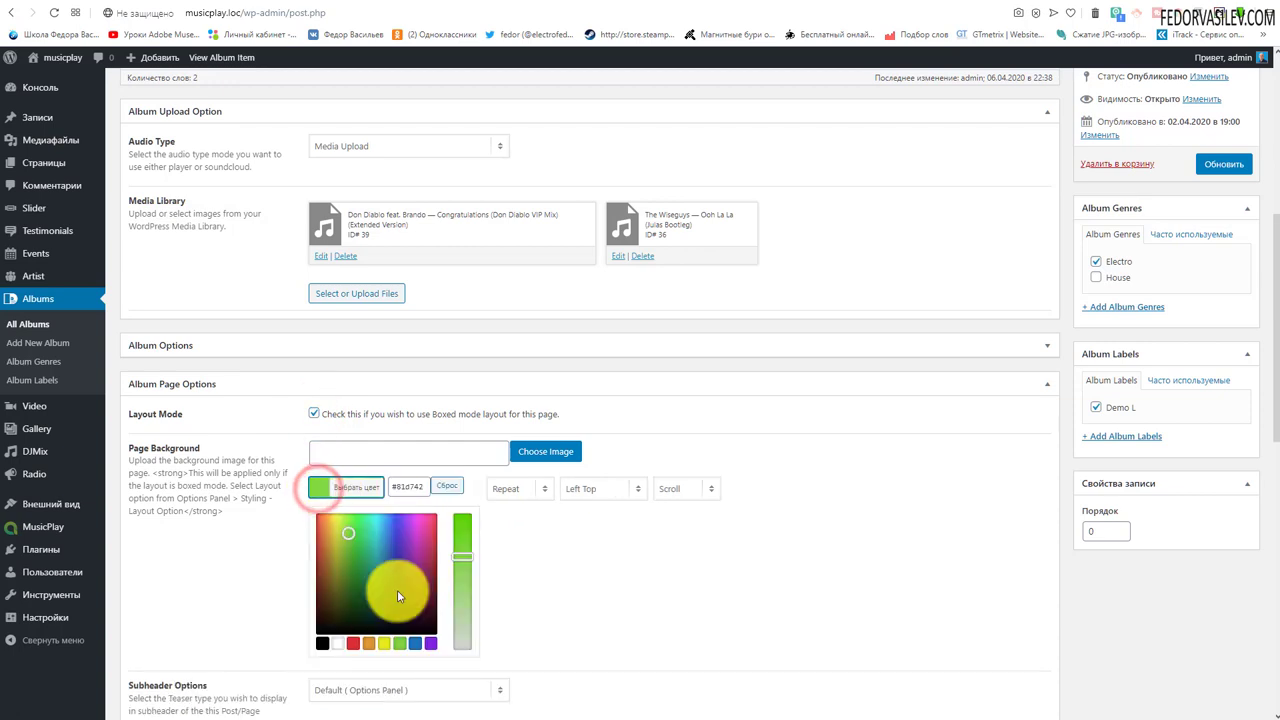
click(442, 489)
click(749, 449)
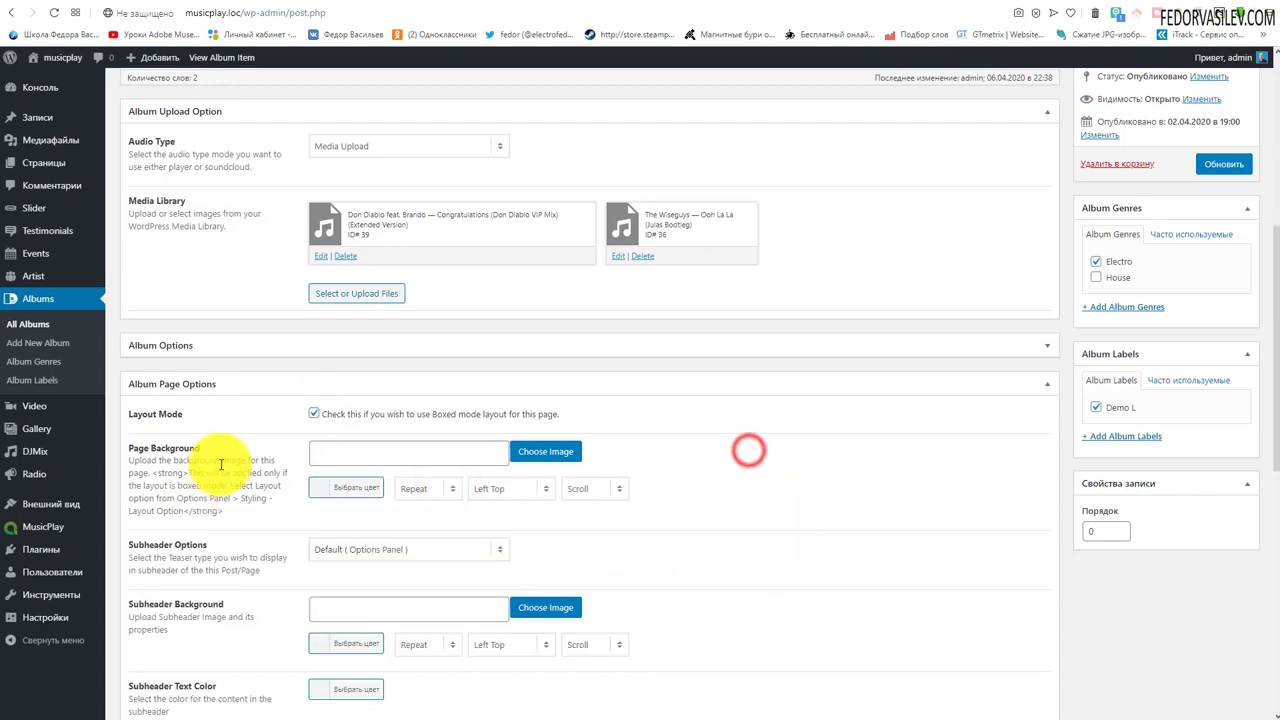
Step: Toggle Boxed mode off and on again, and update the album with it enabled
click(314, 414)
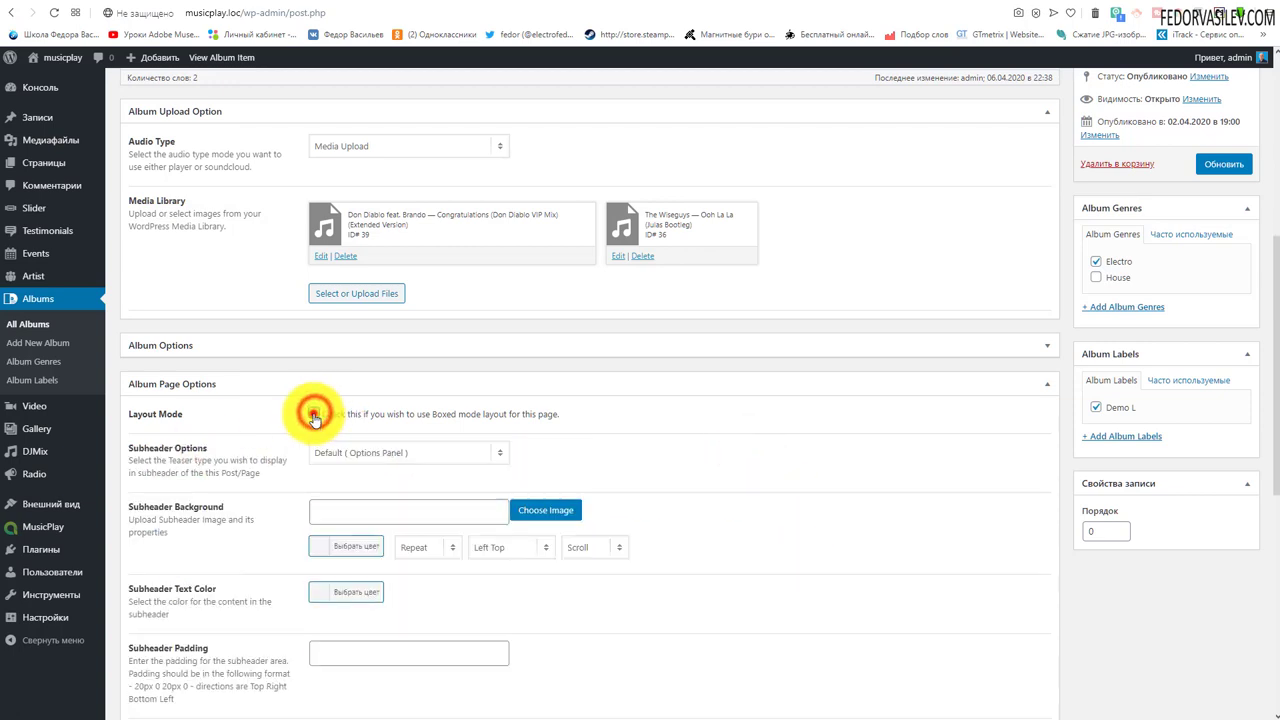
click(314, 414)
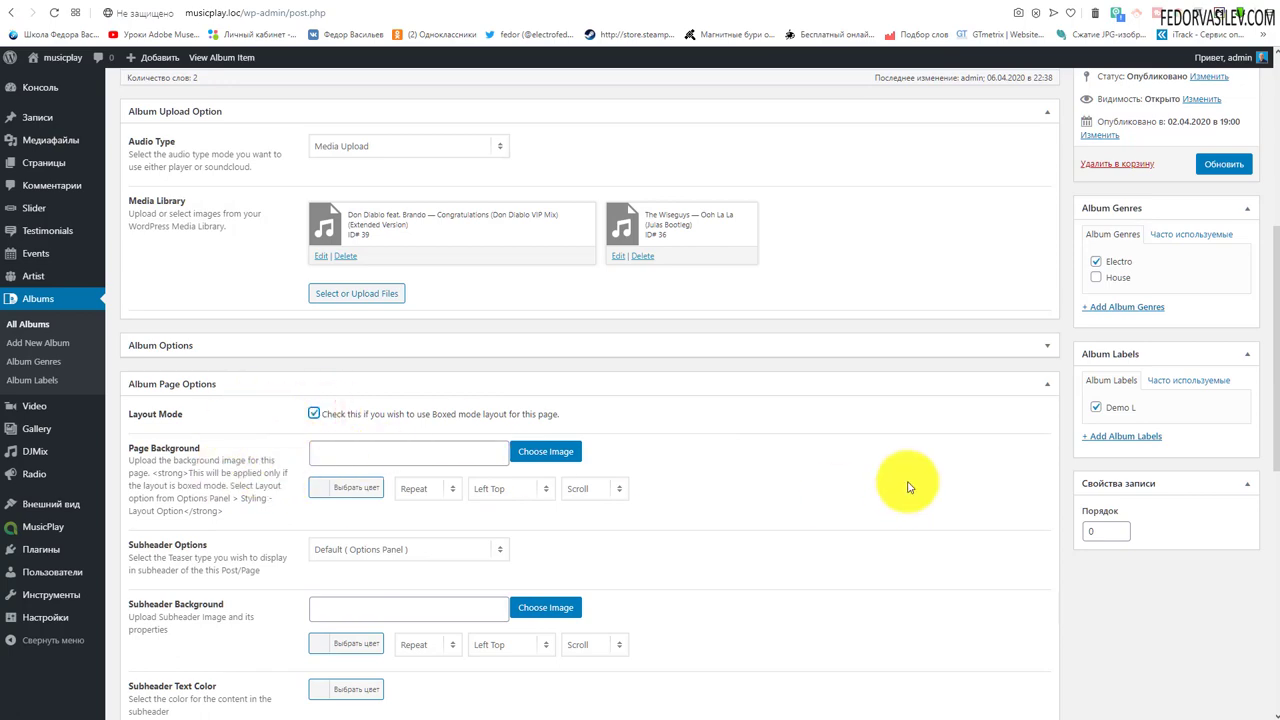
scroll(909, 486, up, 2)
click(1238, 292)
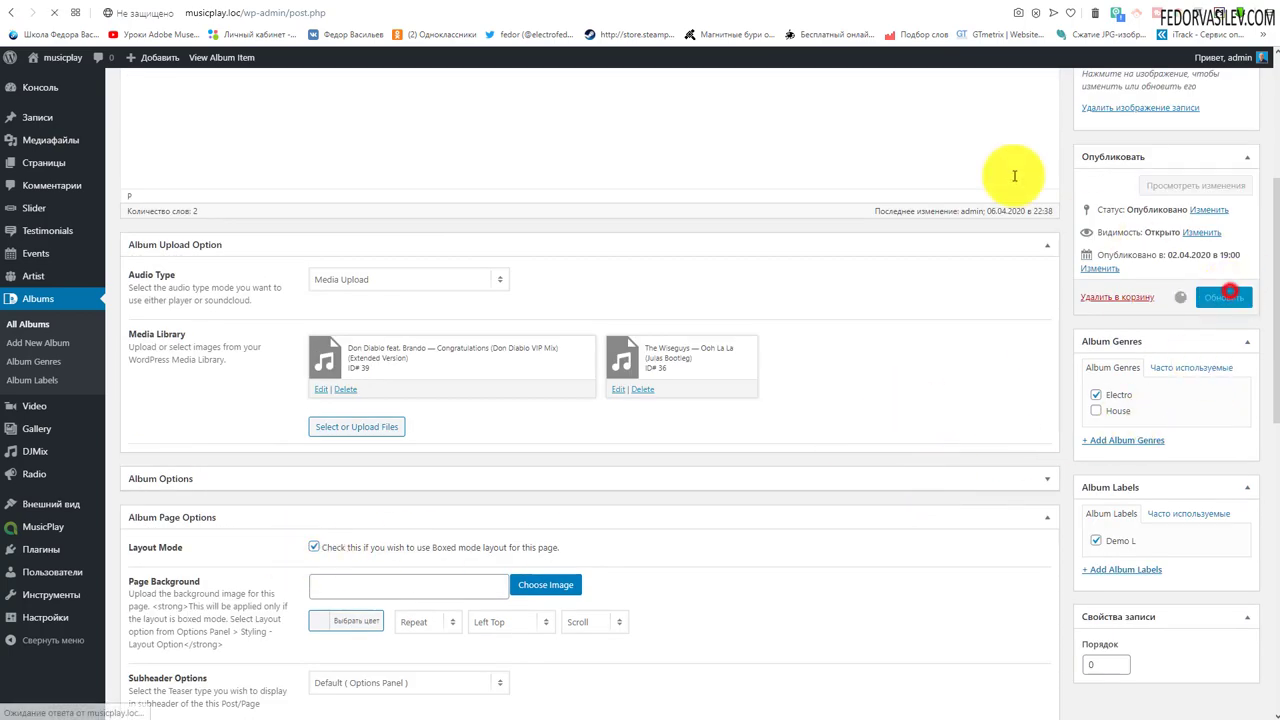
Step: Reload the site's home page to examine its layout along the whole page, and open the Electro album listing
click(995, 5)
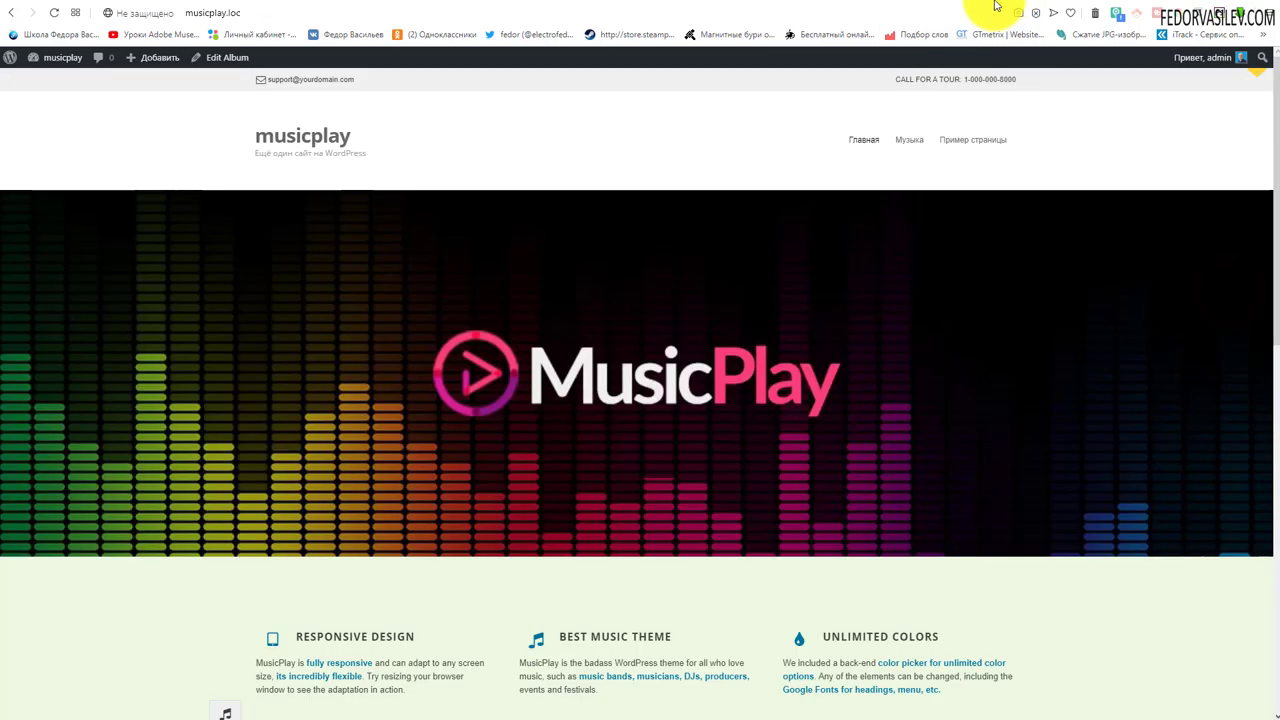
click(55, 13)
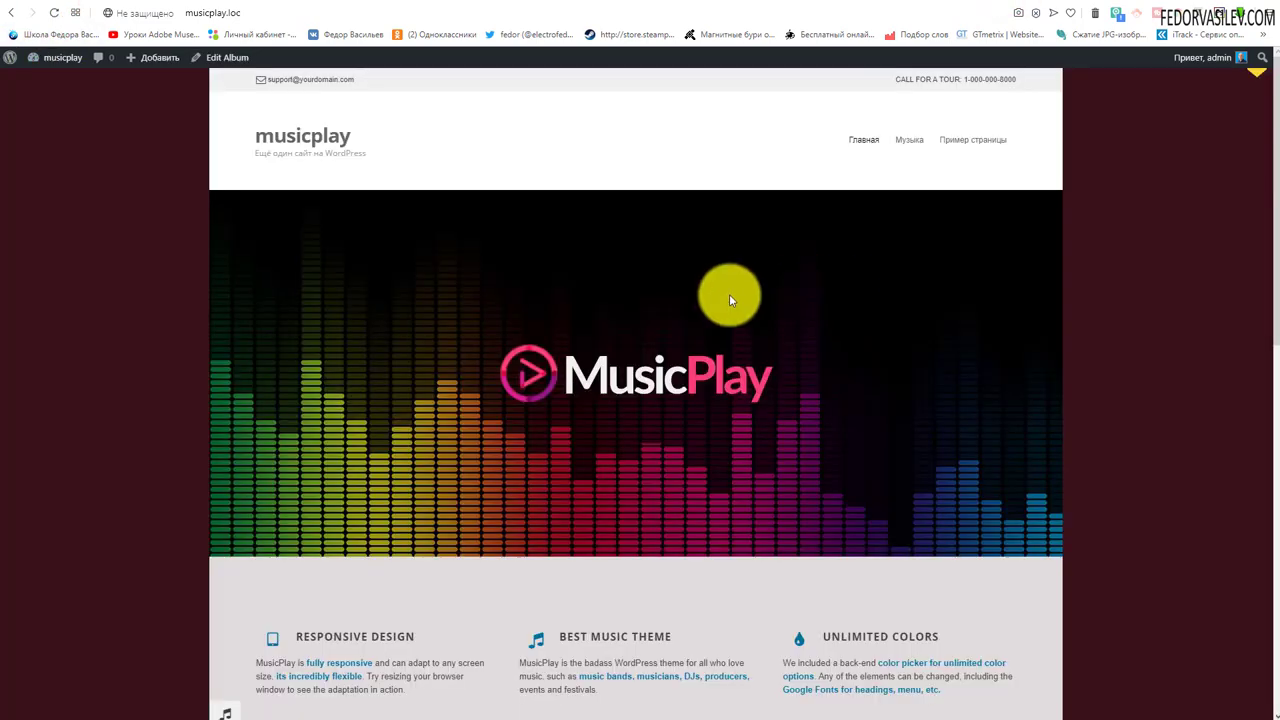
scroll(729, 294, down, 8)
scroll(100, 360, up, 8)
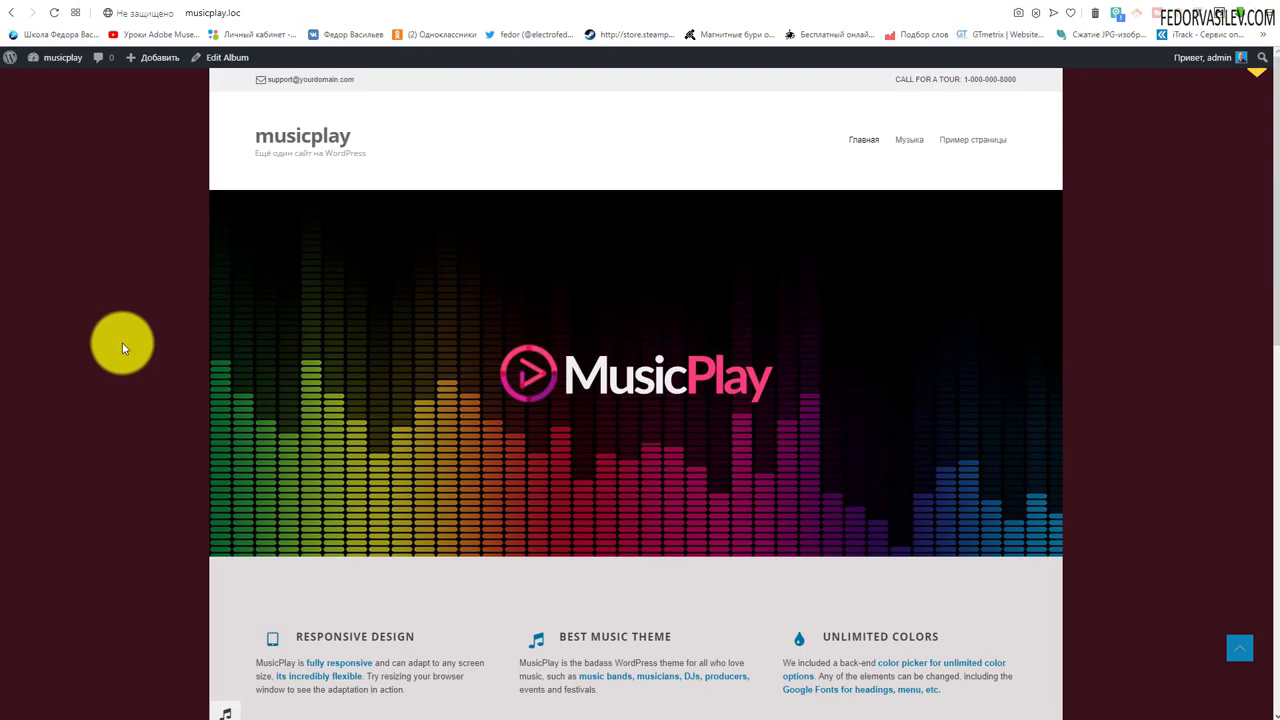
scroll(390, 306, down, 10)
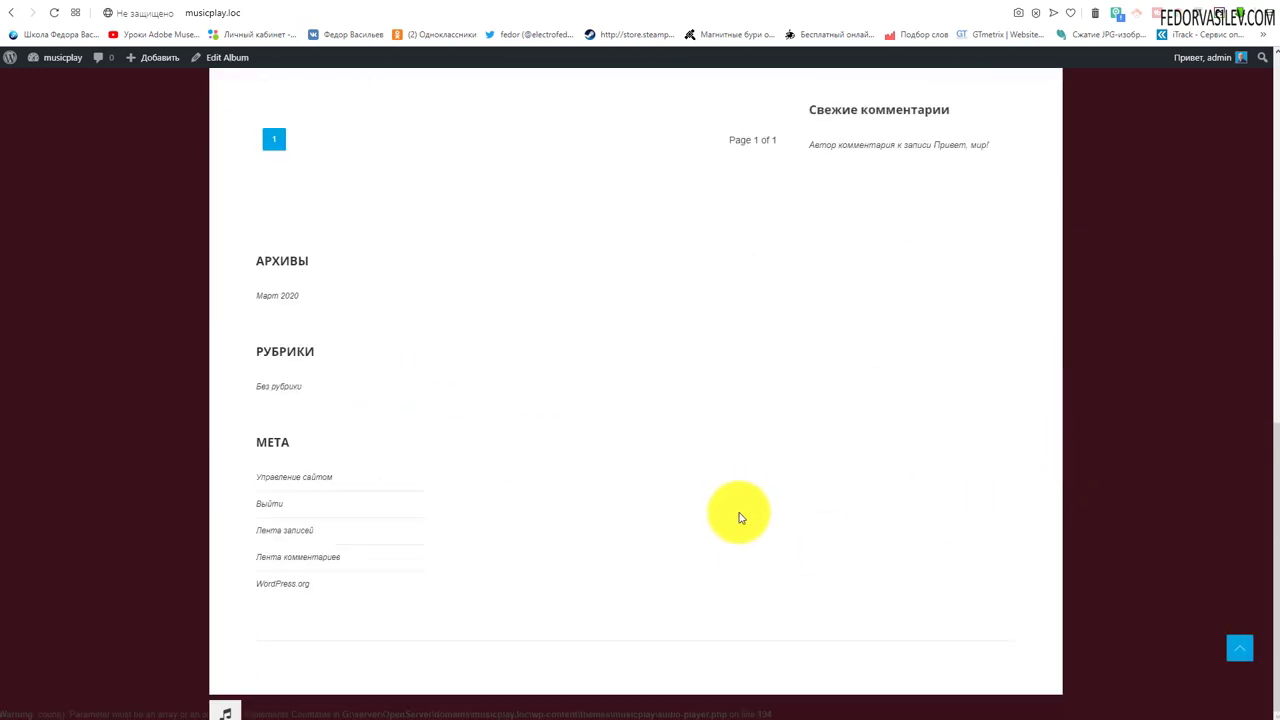
scroll(737, 514, up, 7)
scroll(740, 300, up, 3)
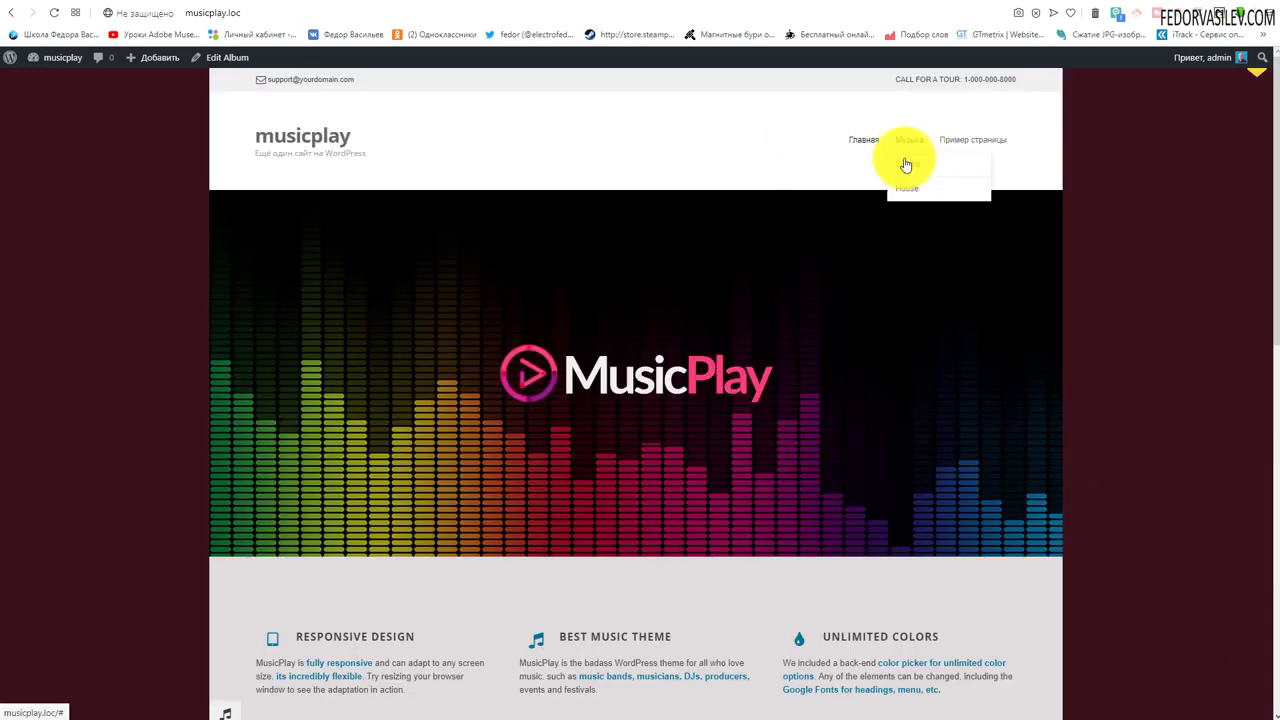
click(905, 163)
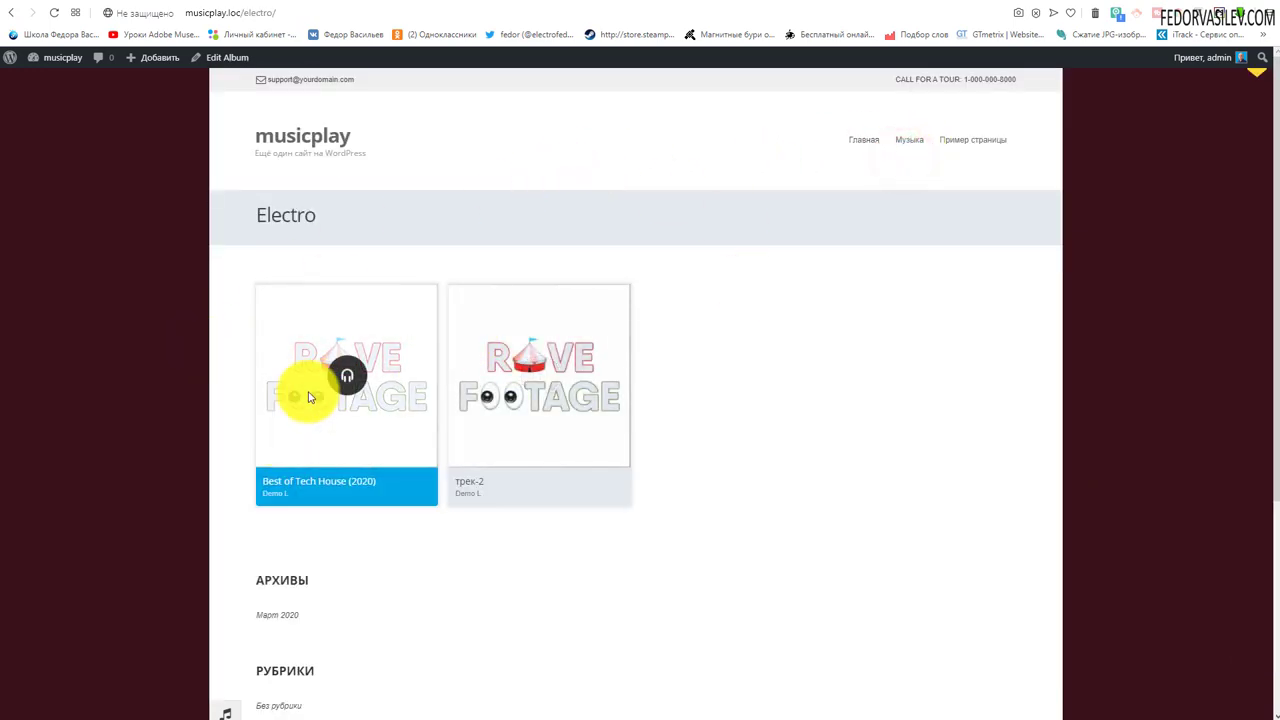
Step: Open the Best of Tech House (2020) album on the site and examine its boxed layout along the page
click(343, 378)
scroll(920, 386, down, 4)
scroll(871, 391, up, 8)
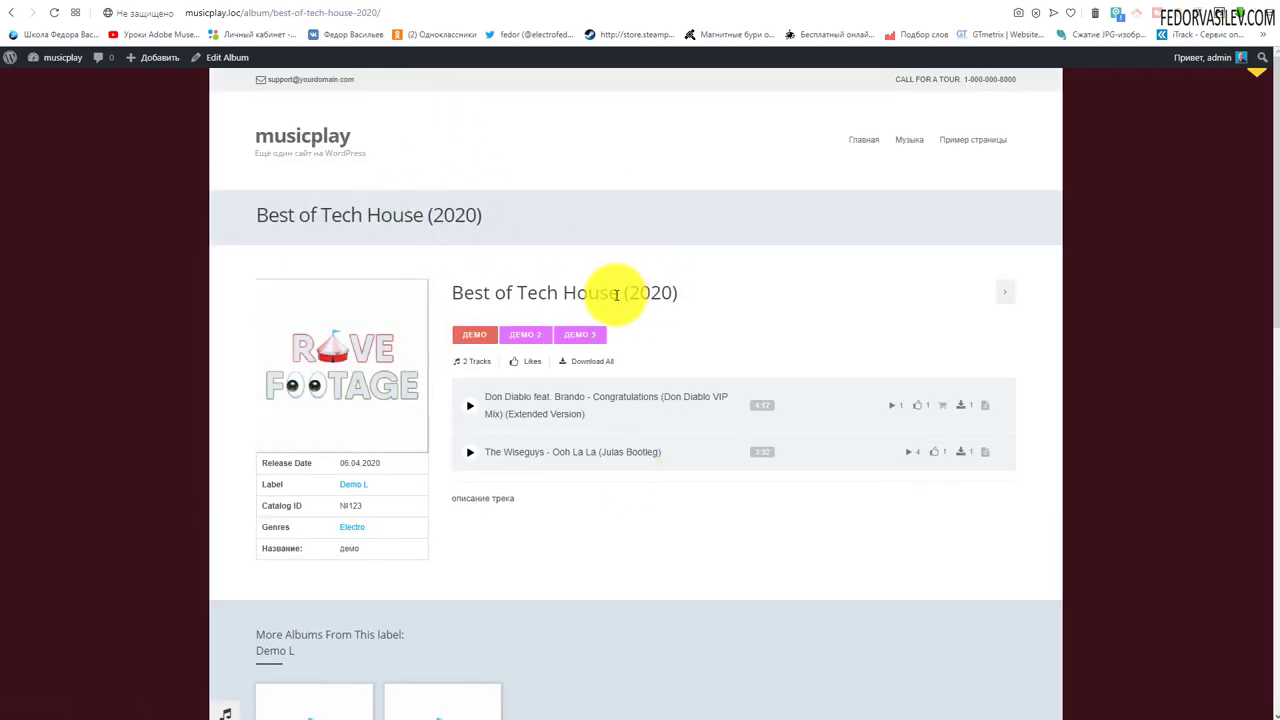
scroll(583, 400, down, 3)
scroll(583, 400, up, 3)
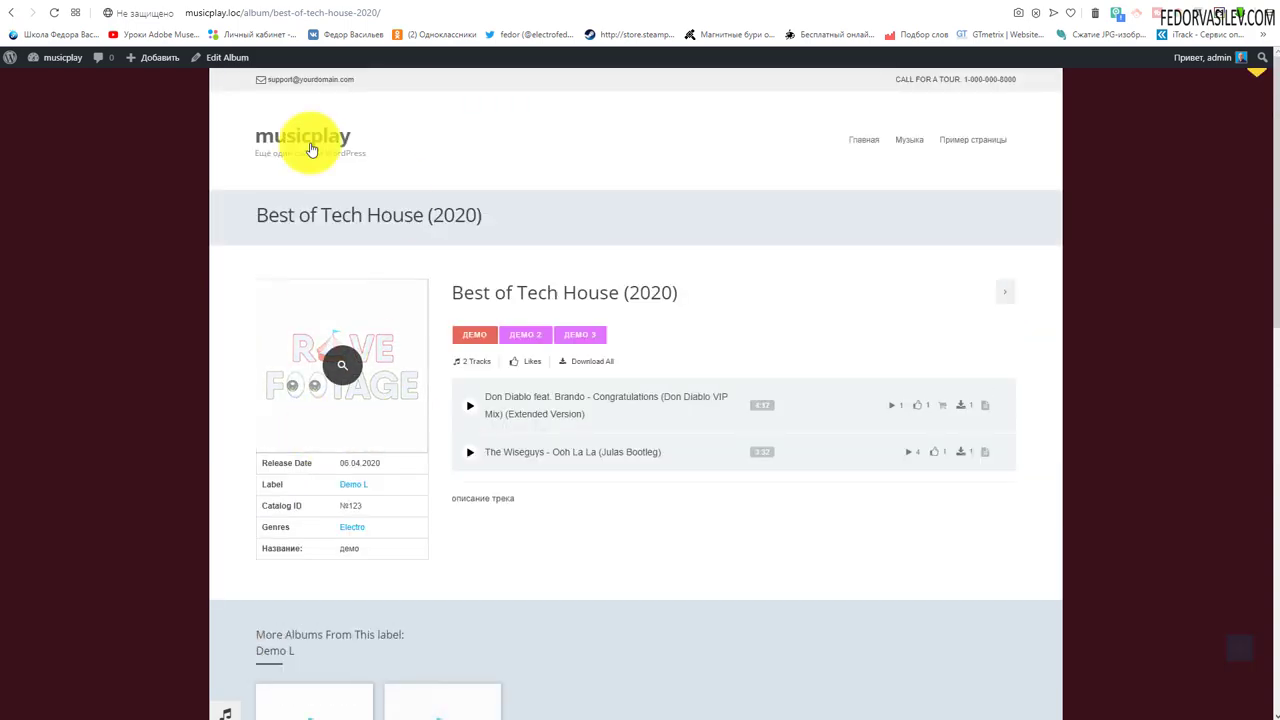
Step: Return to the album editor and view the Page Background image chooser's library and upload options, closing it without choosing an image
click(935, 5)
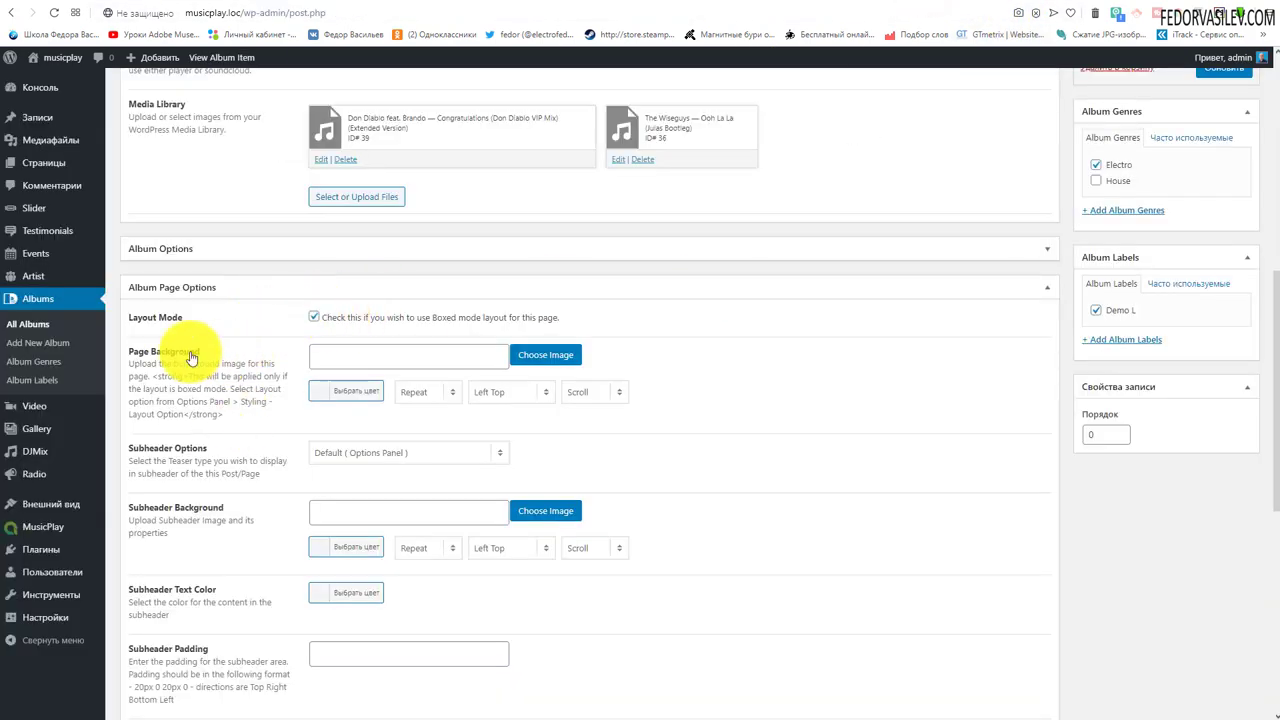
click(315, 318)
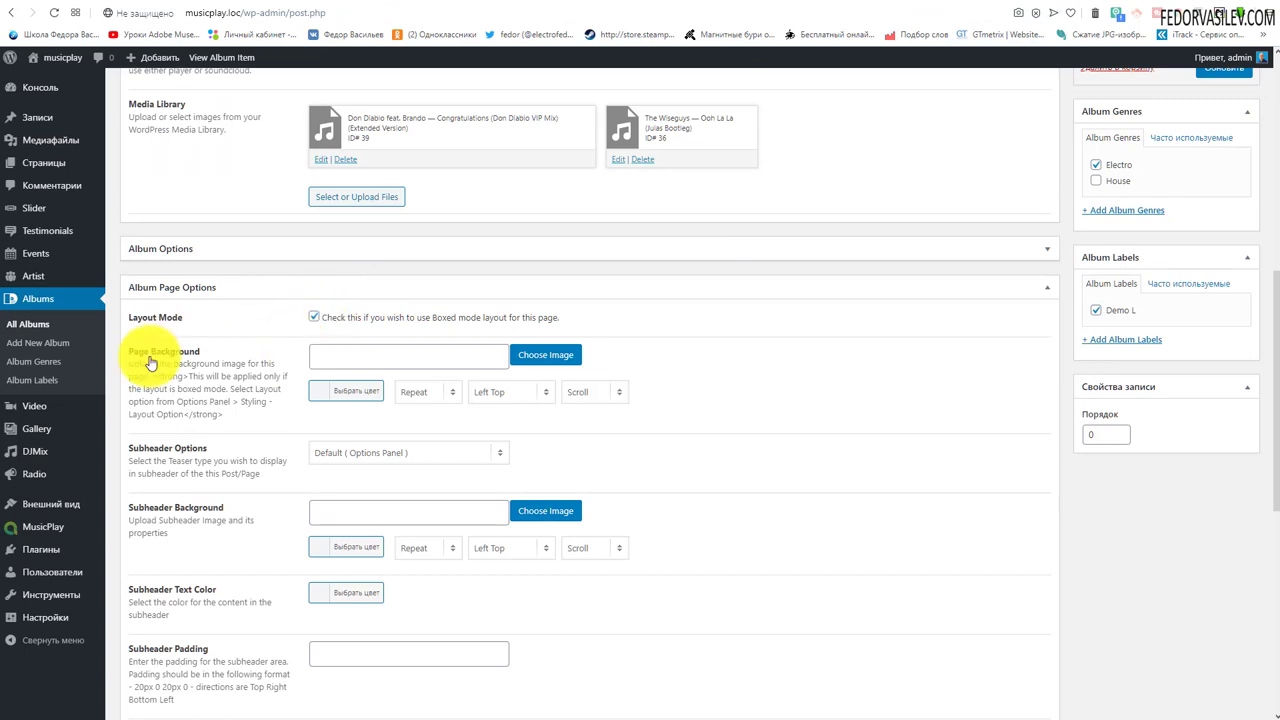
click(525, 355)
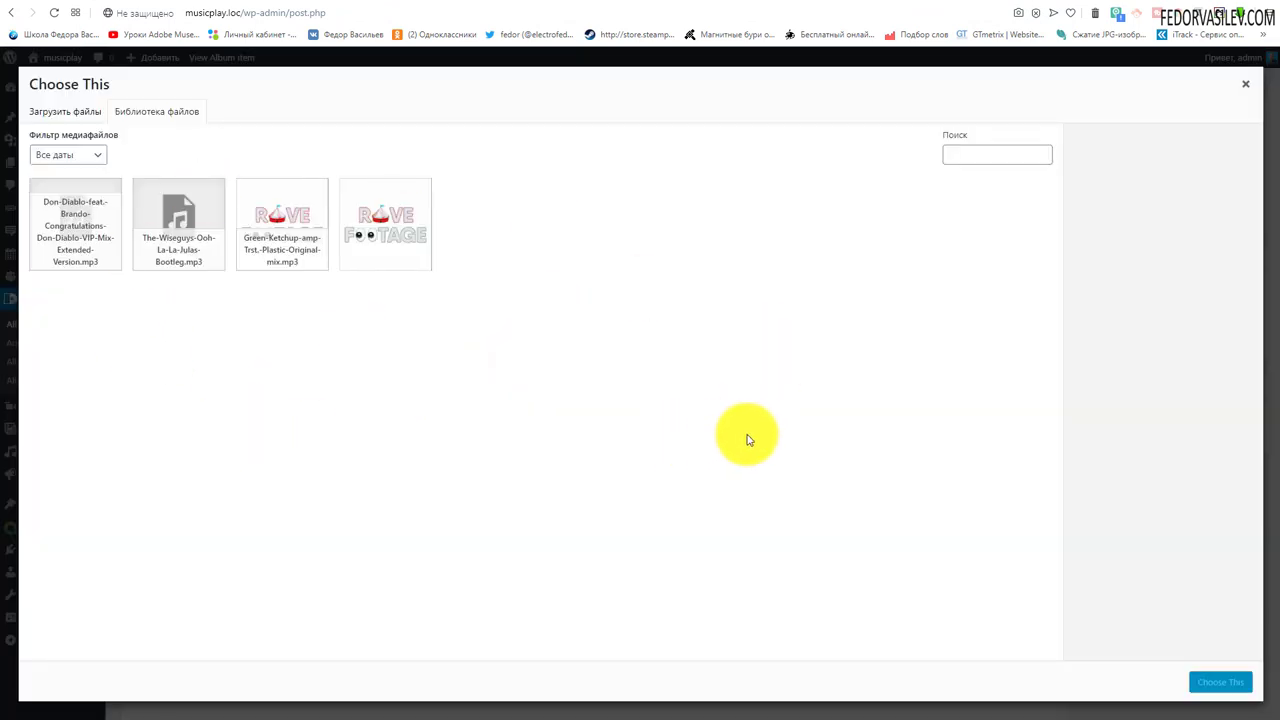
click(60, 115)
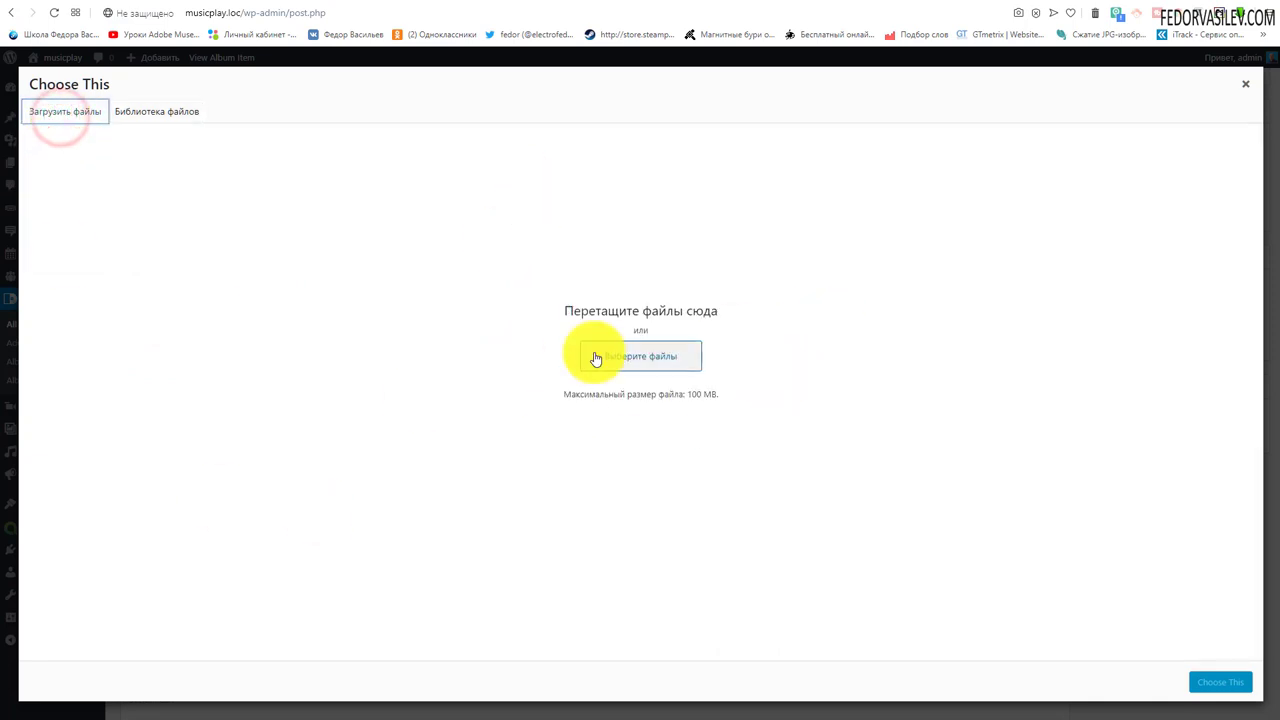
click(1245, 83)
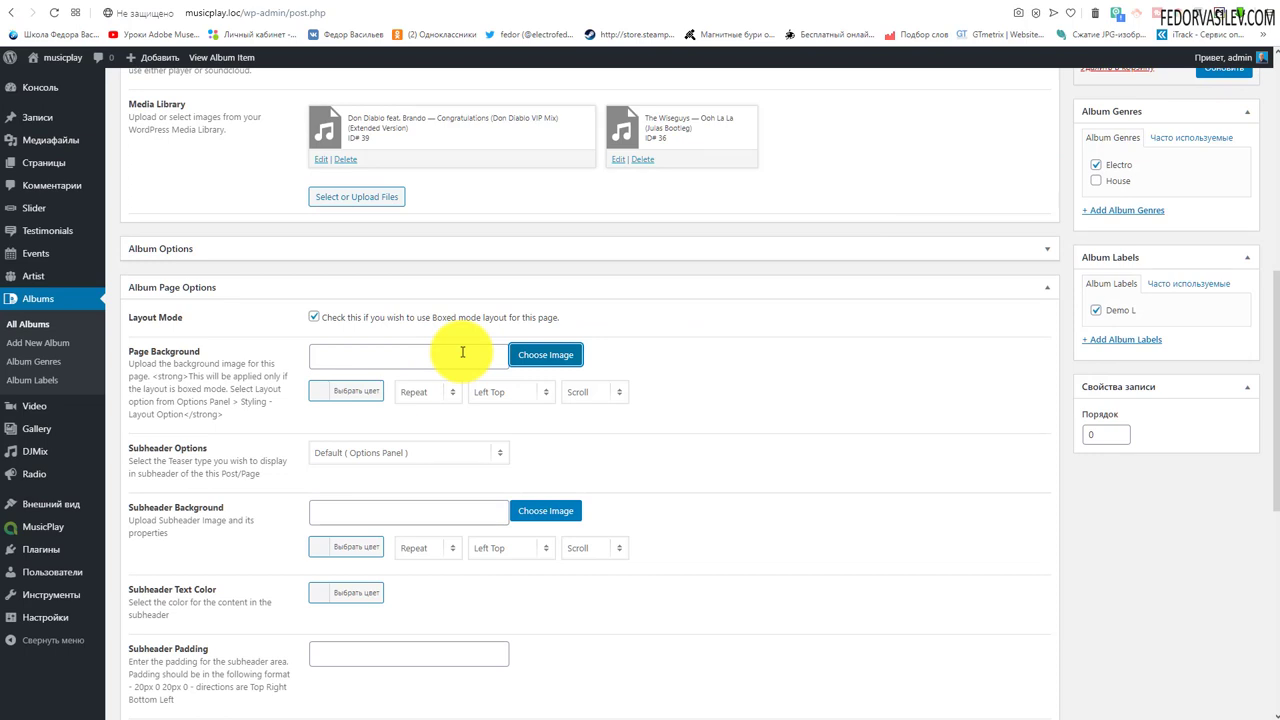
Step: Set the Page Background color to green #81d742
click(320, 399)
click(398, 547)
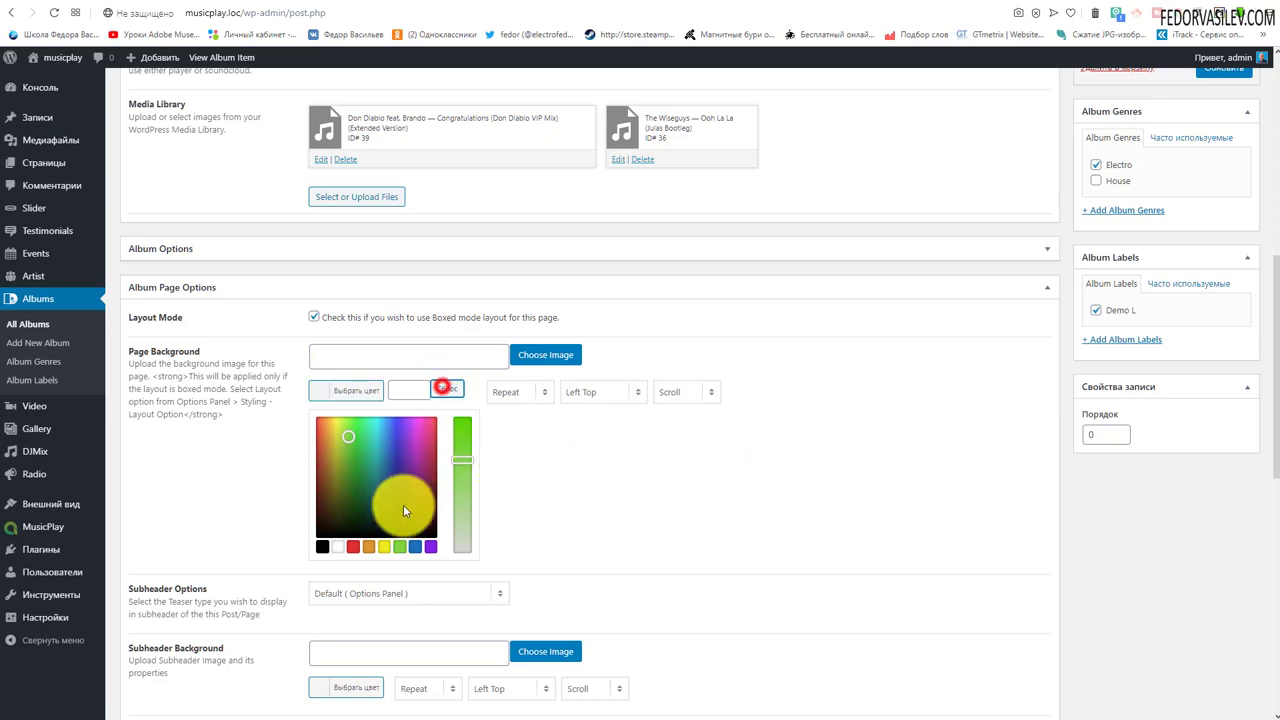
click(400, 548)
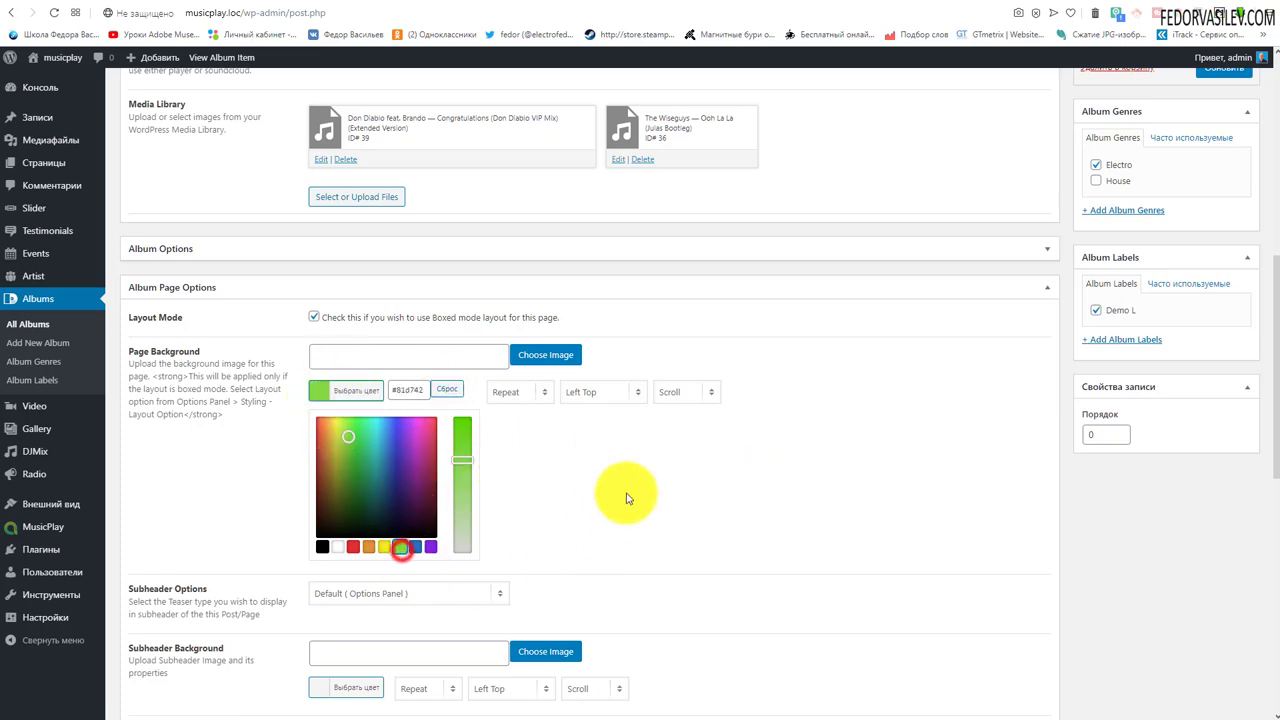
click(608, 470)
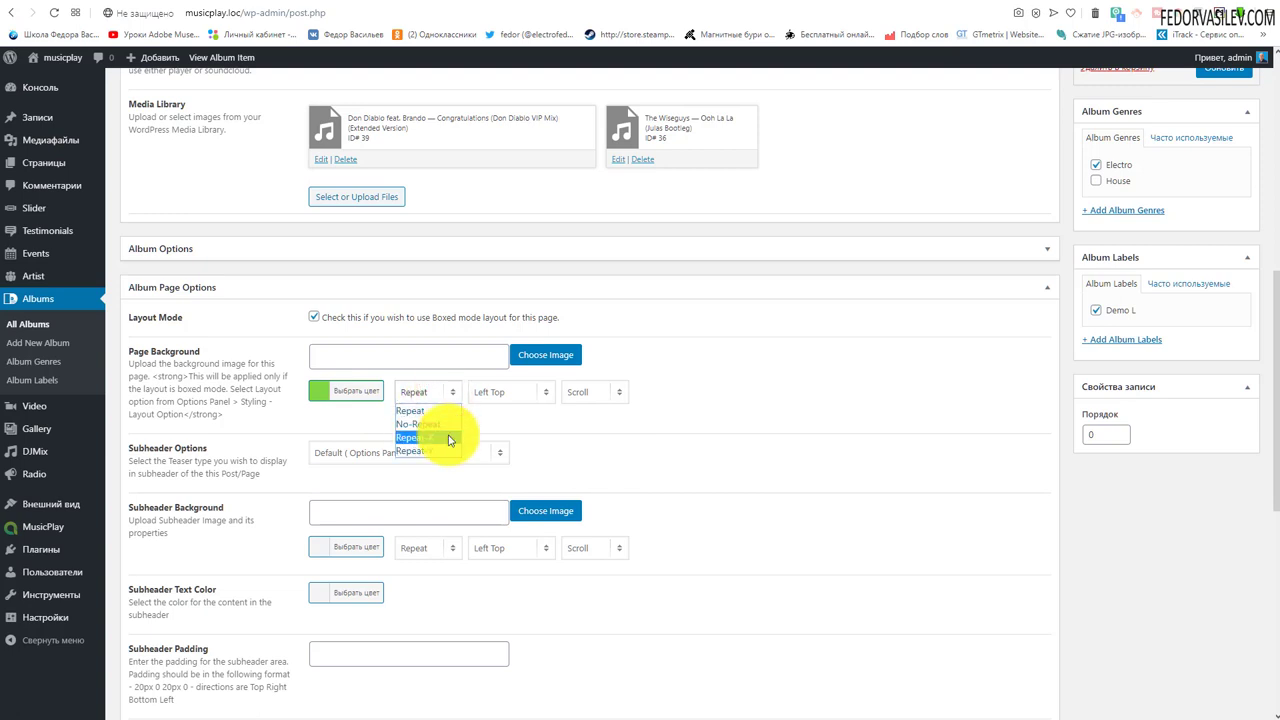
Step: Set the Page Background repeat option to No-Repeat
click(421, 438)
click(445, 442)
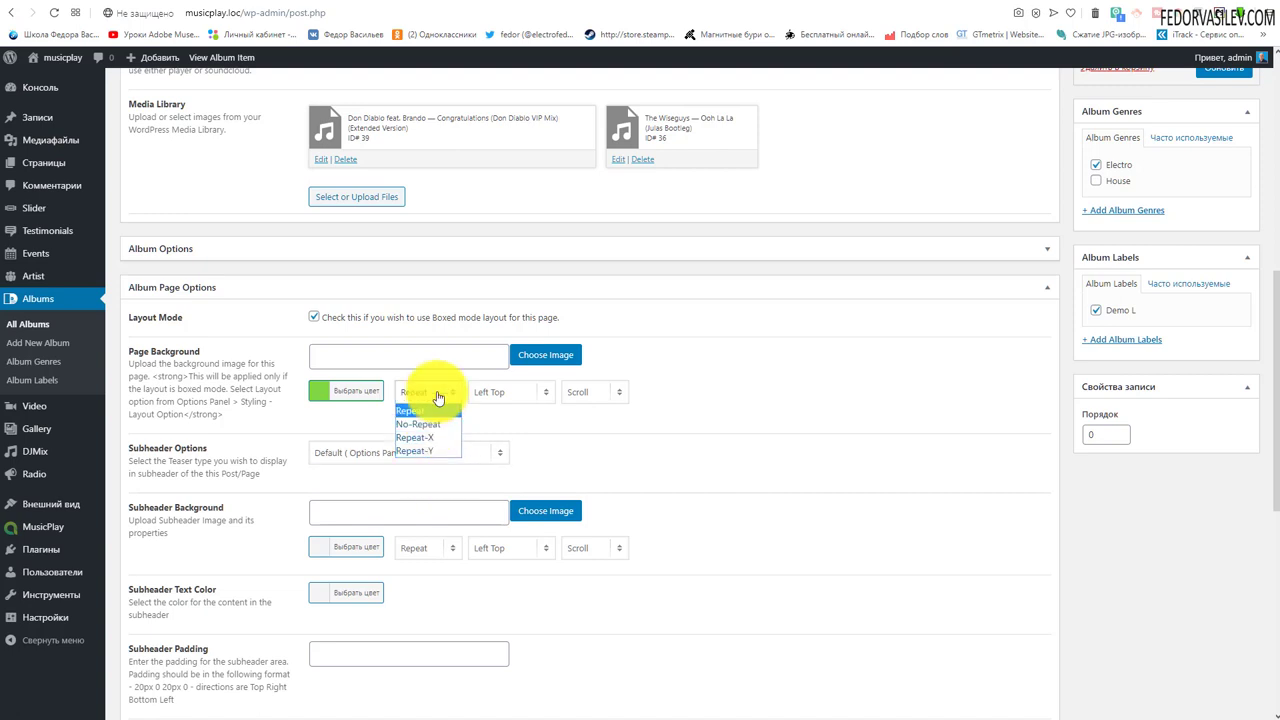
click(428, 391)
click(427, 435)
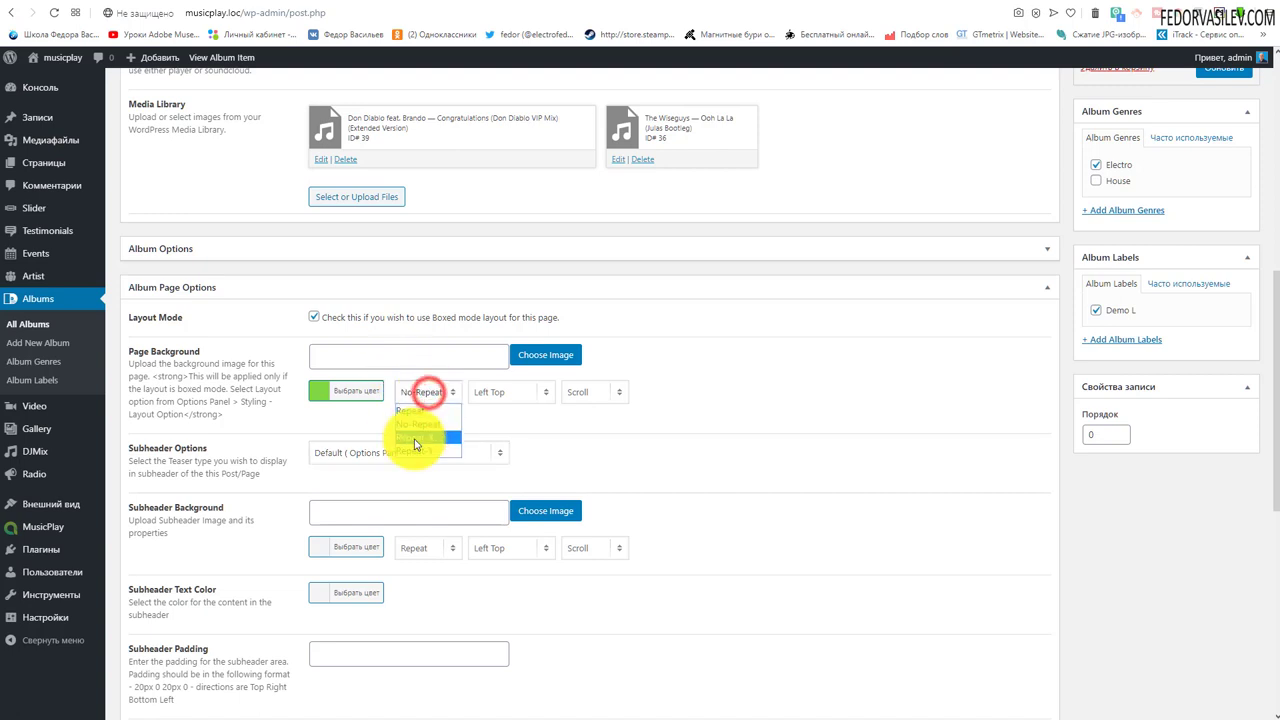
Step: Look through the available position and scroll behaviour choices for the Page Background, keeping Left Top and Scroll
click(495, 390)
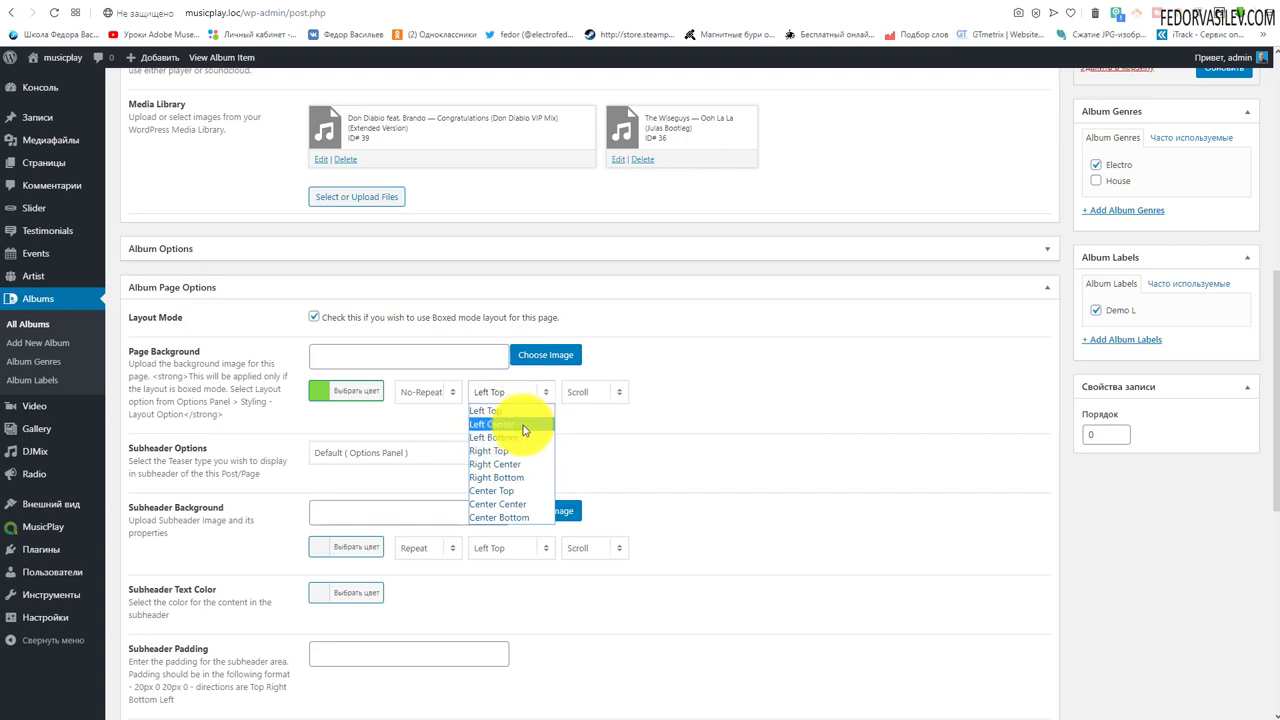
click(624, 428)
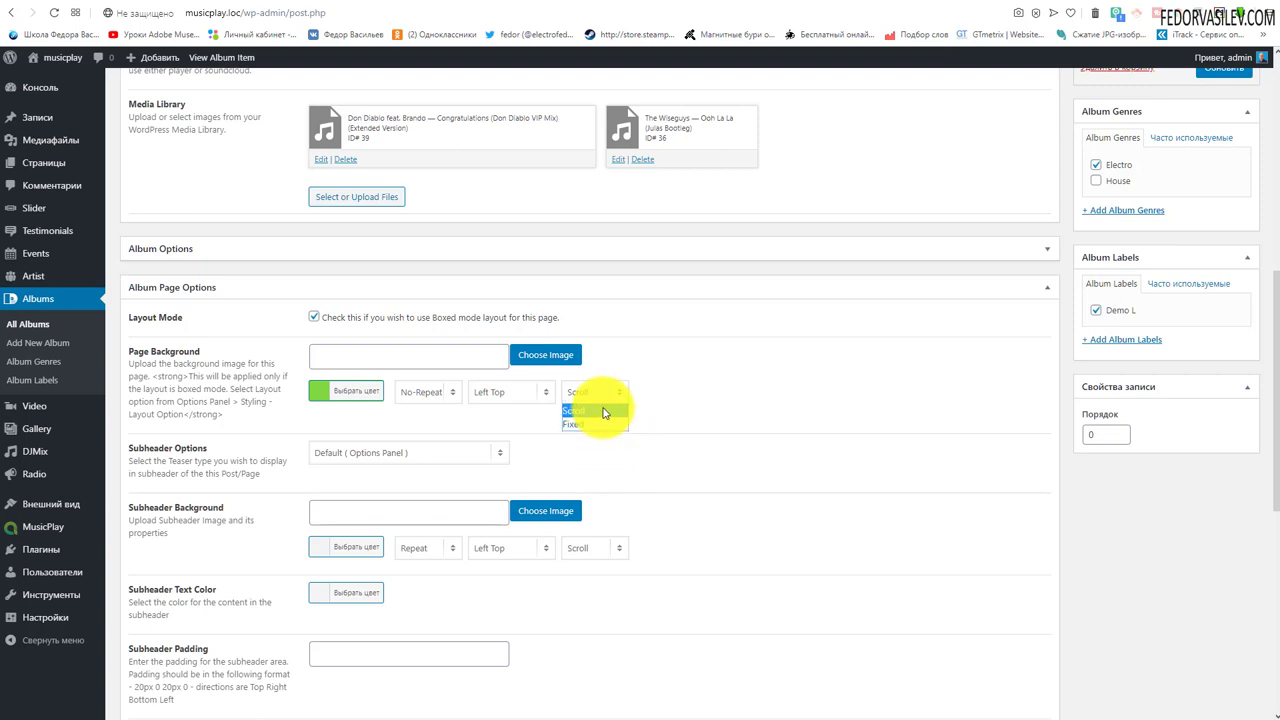
click(672, 395)
click(746, 421)
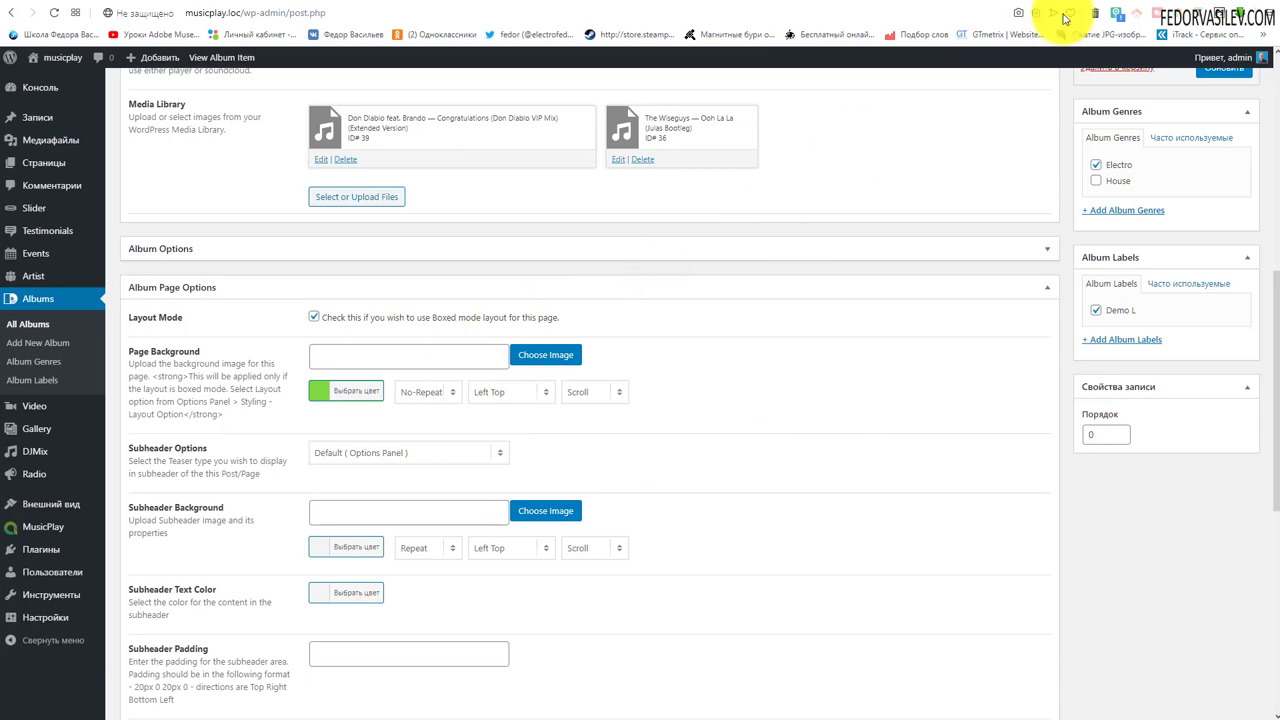
Step: Check the album's current page on the site, return to the editor and update the album with the new background settings
click(1008, 4)
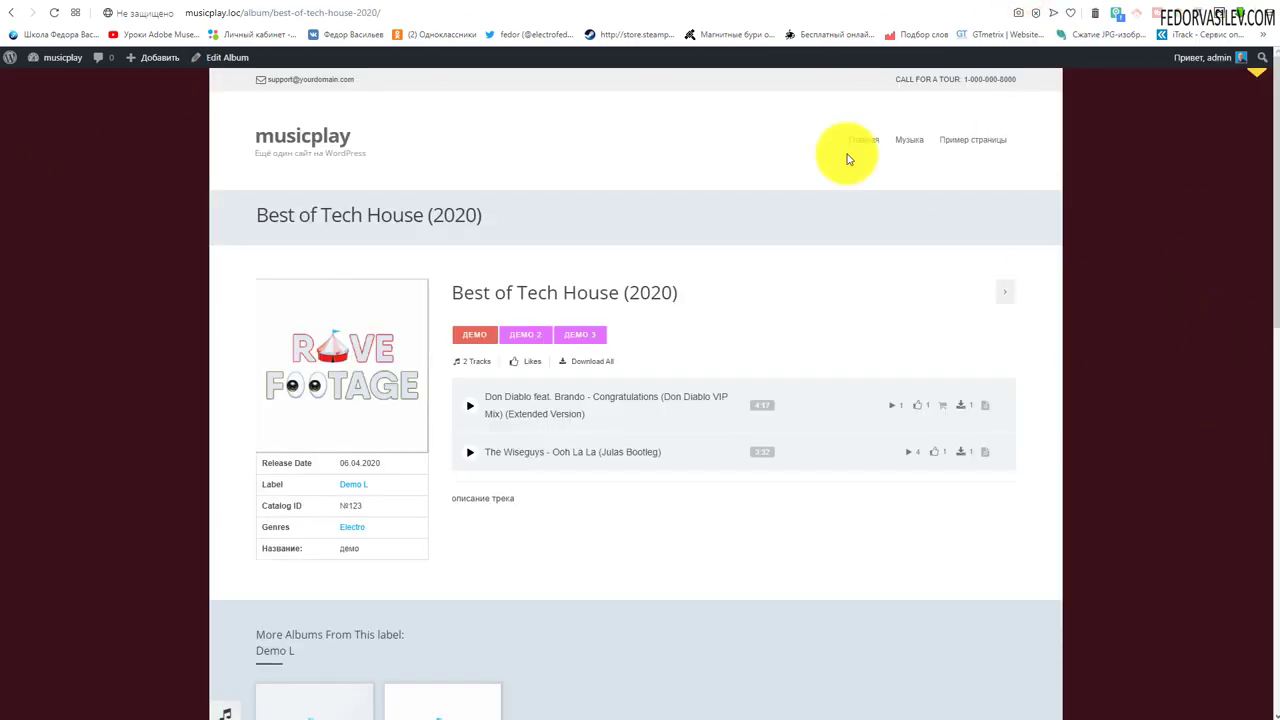
click(927, 3)
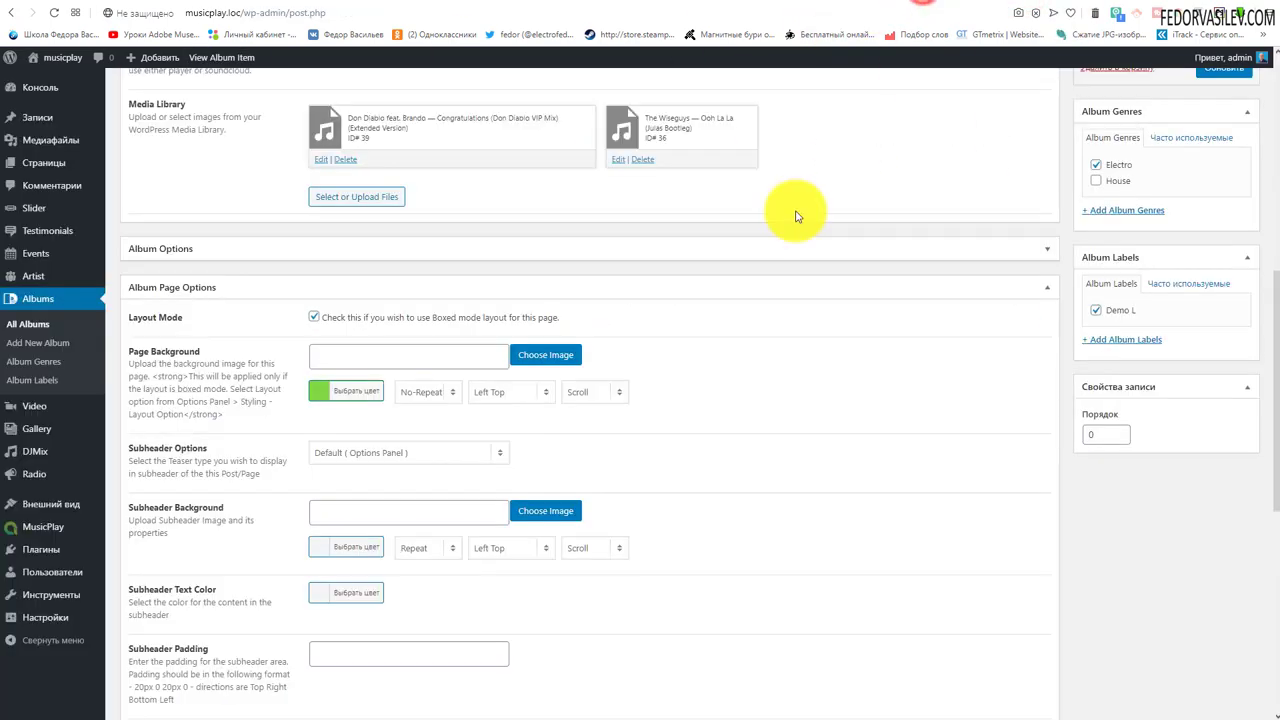
scroll(1029, 320, up, 3)
click(1224, 400)
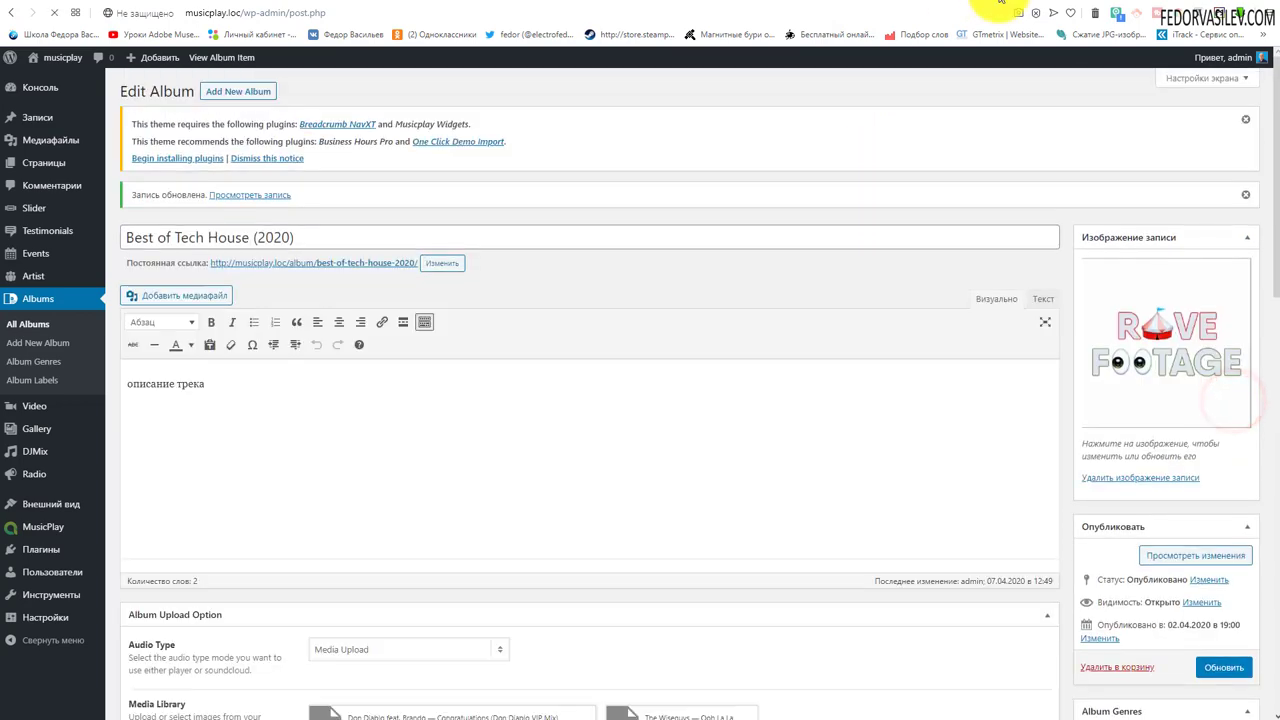
Step: Reload the album's page on the site and examine its background color along the whole page
click(997, 3)
click(50, 14)
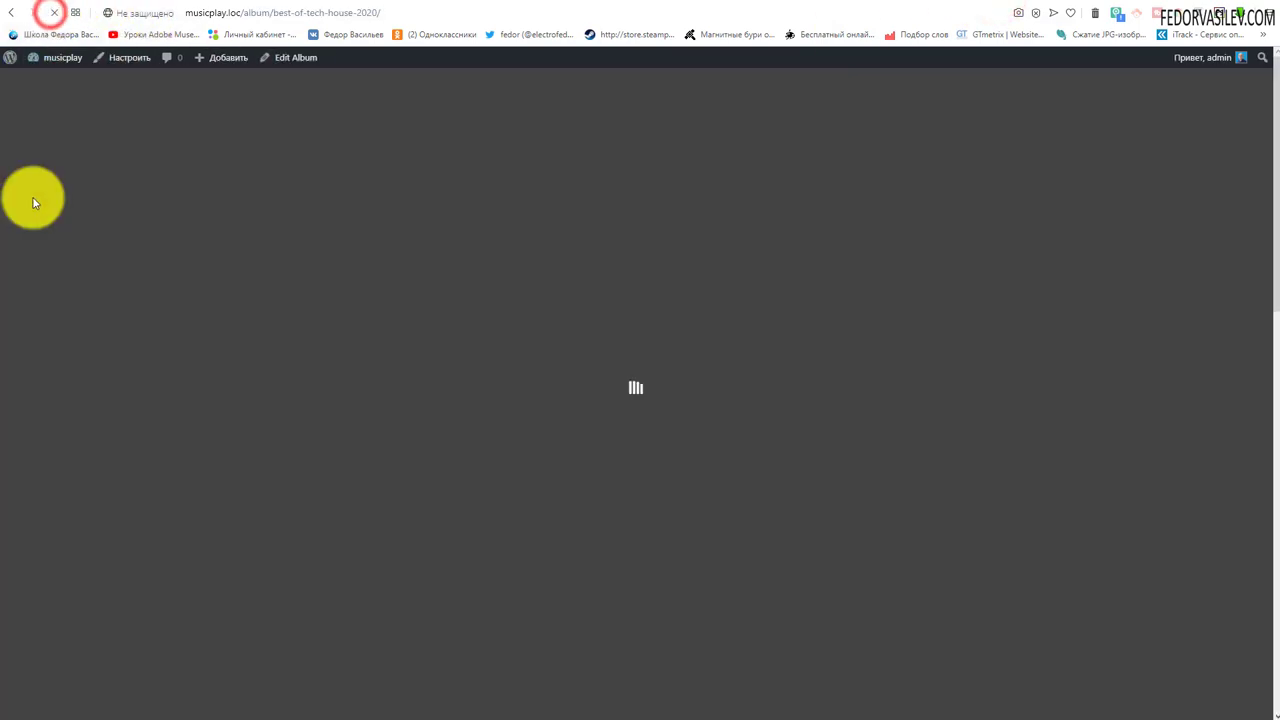
scroll(91, 285, down, 3)
scroll(95, 300, down, 6)
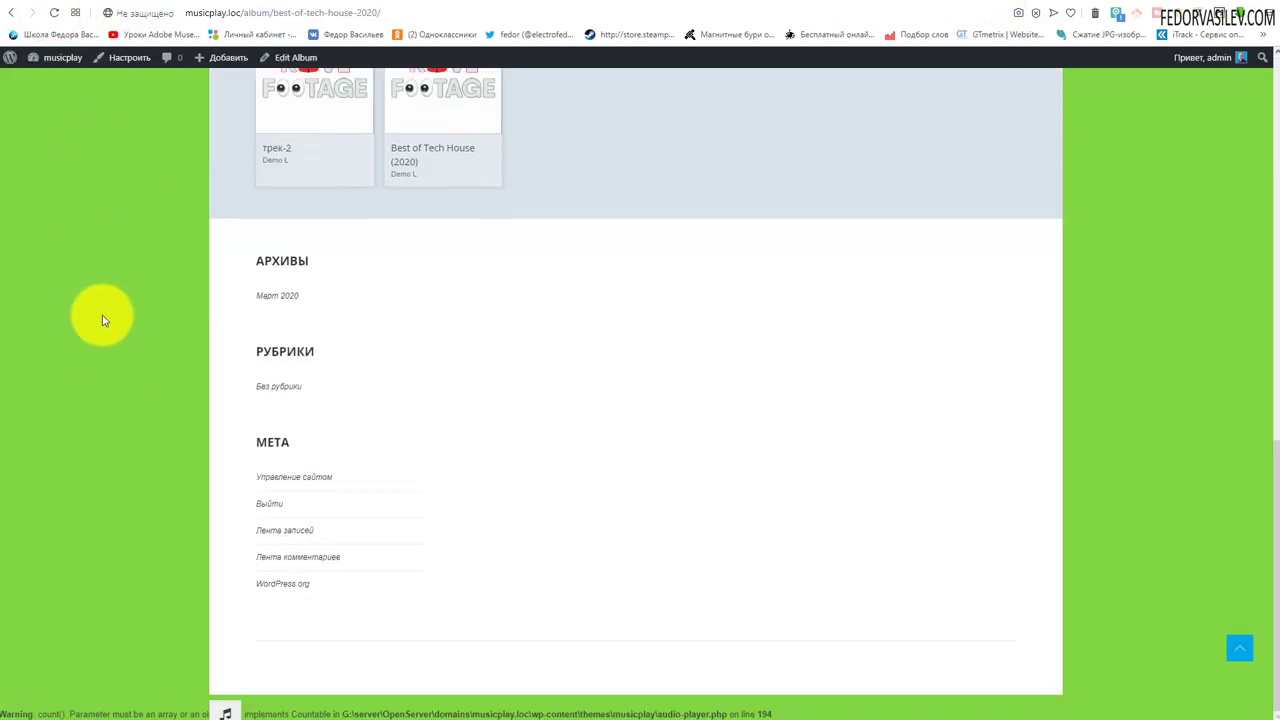
scroll(106, 310, up, 10)
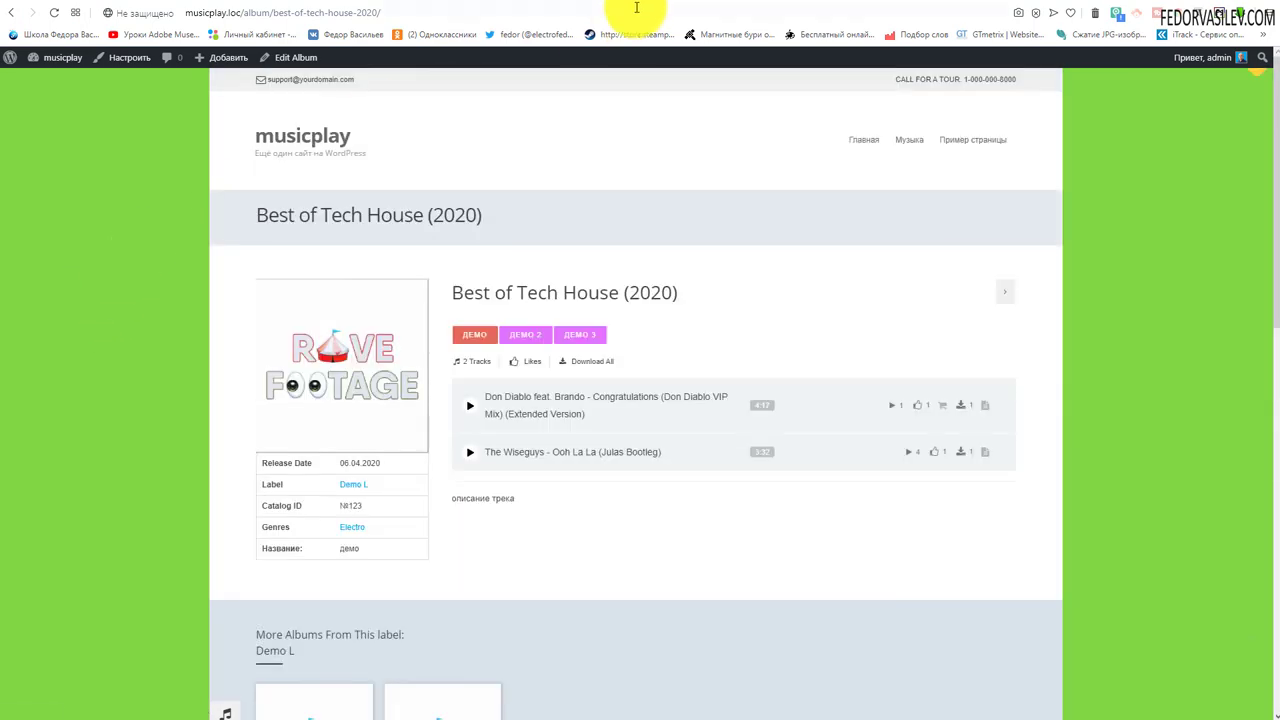
Step: Return to the album editor and disable the Boxed mode layout for the album page
click(1186, 6)
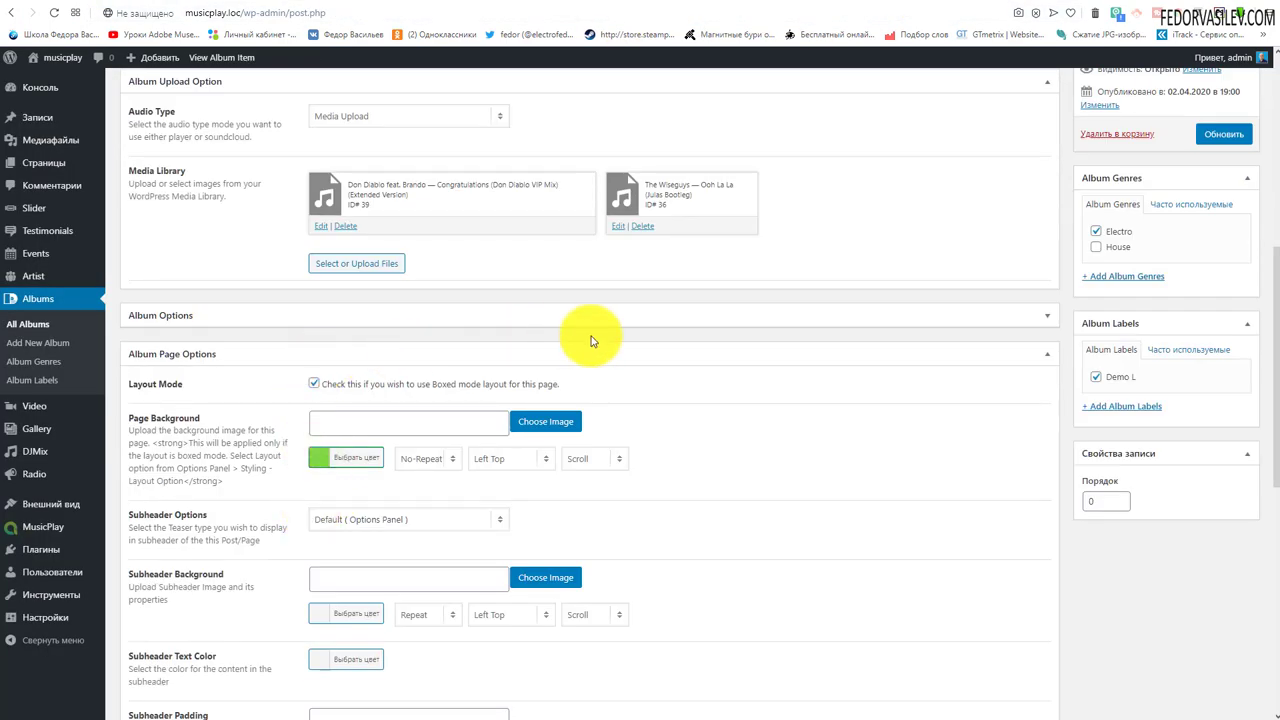
click(313, 385)
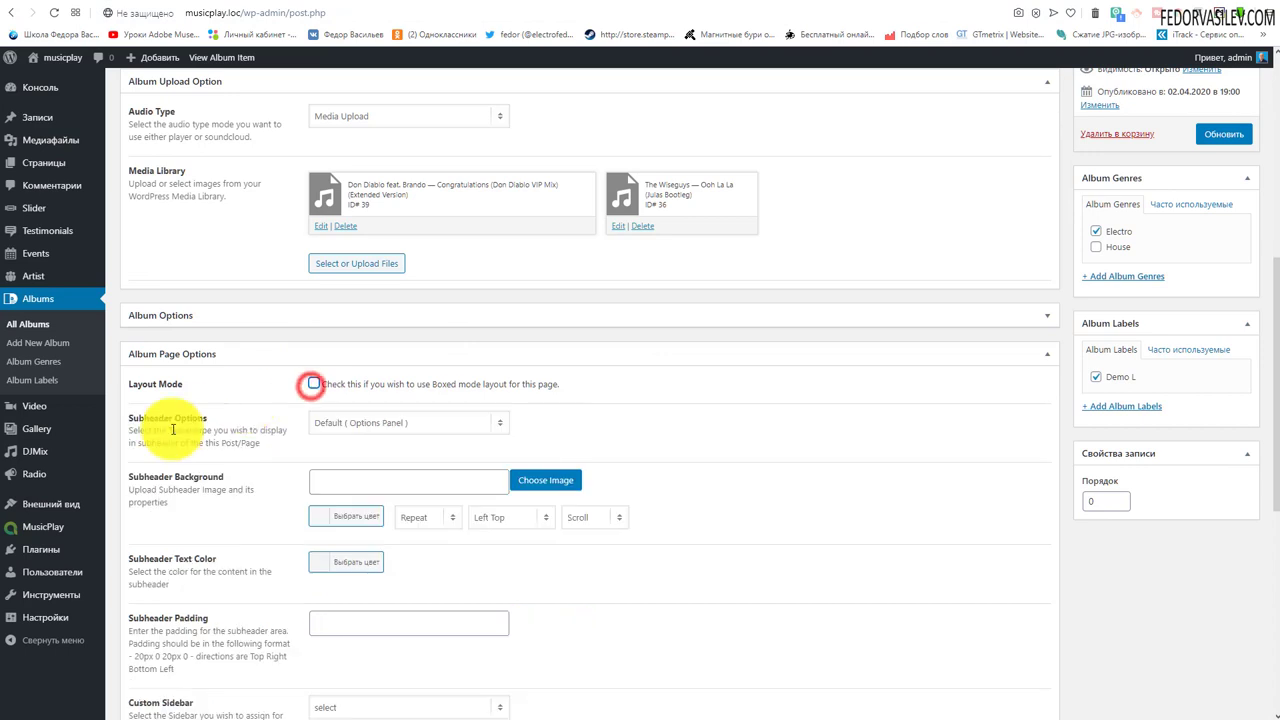
drag(252, 443, 148, 418)
click(674, 422)
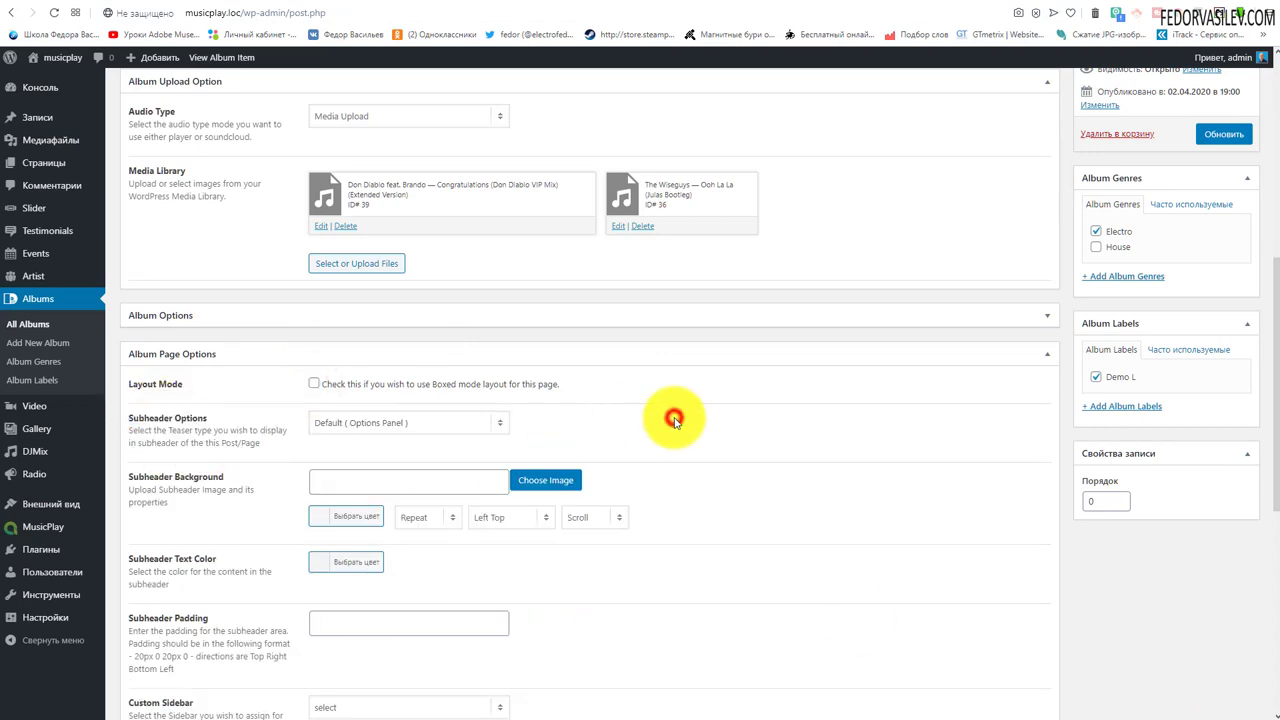
Step: Set the Subheader Options to Custom and check the Teaser Text, keeping "демо -трек"
click(334, 428)
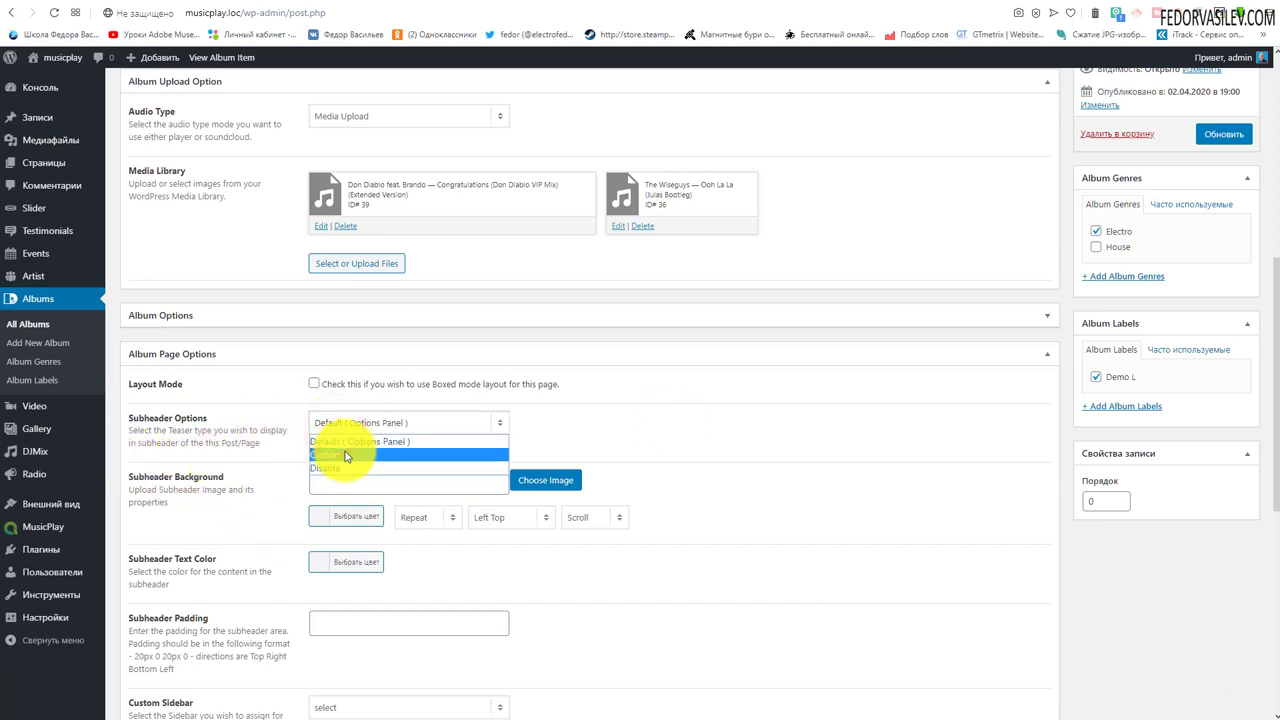
click(600, 422)
click(406, 422)
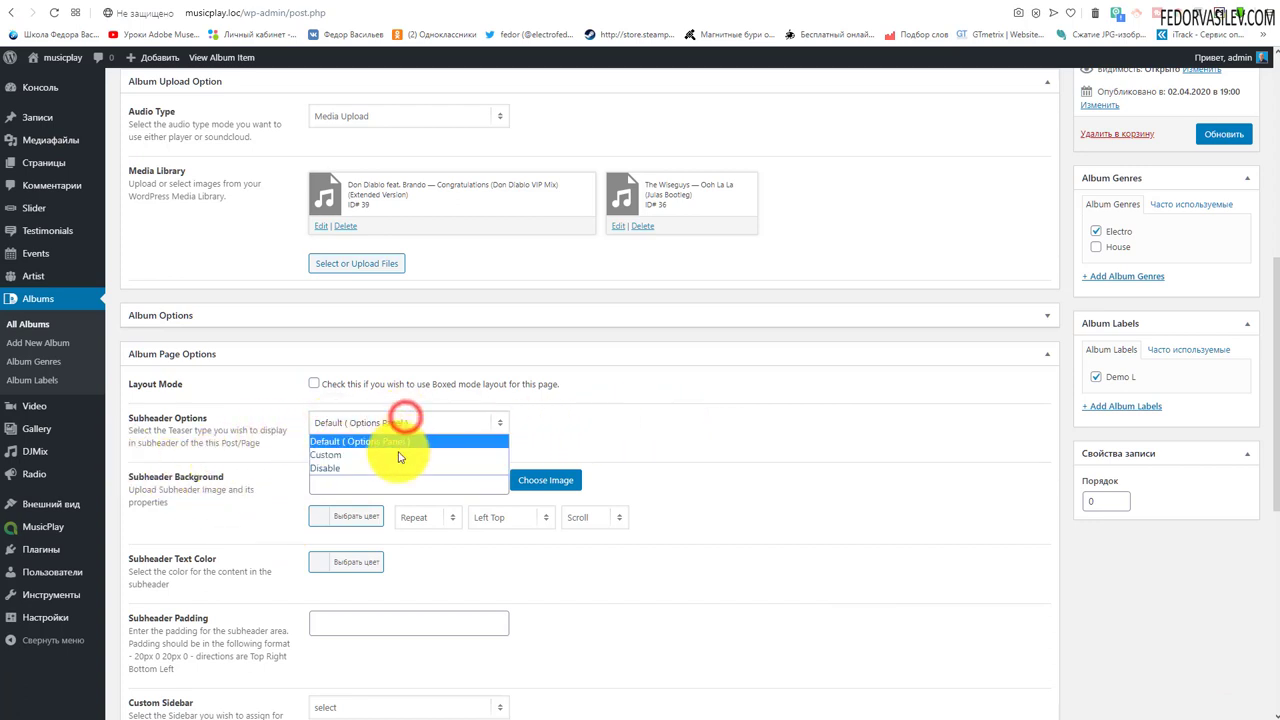
click(399, 455)
click(397, 507)
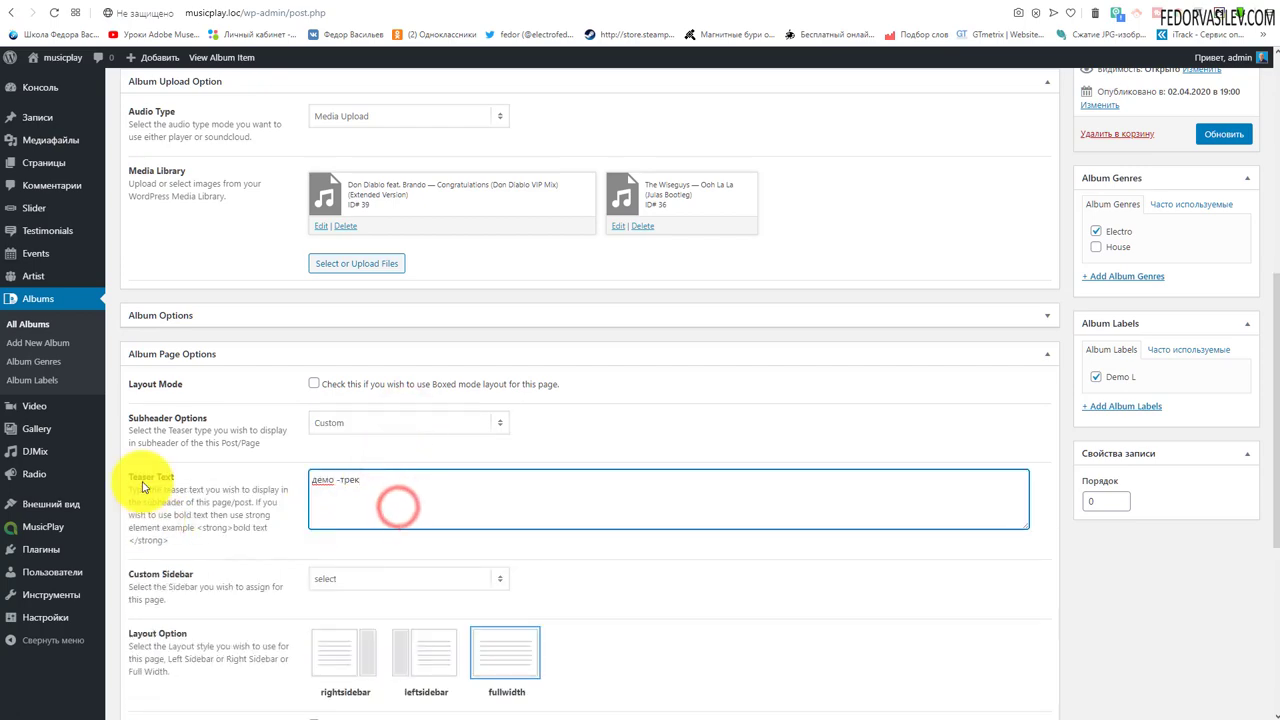
click(380, 512)
triple_click(383, 488)
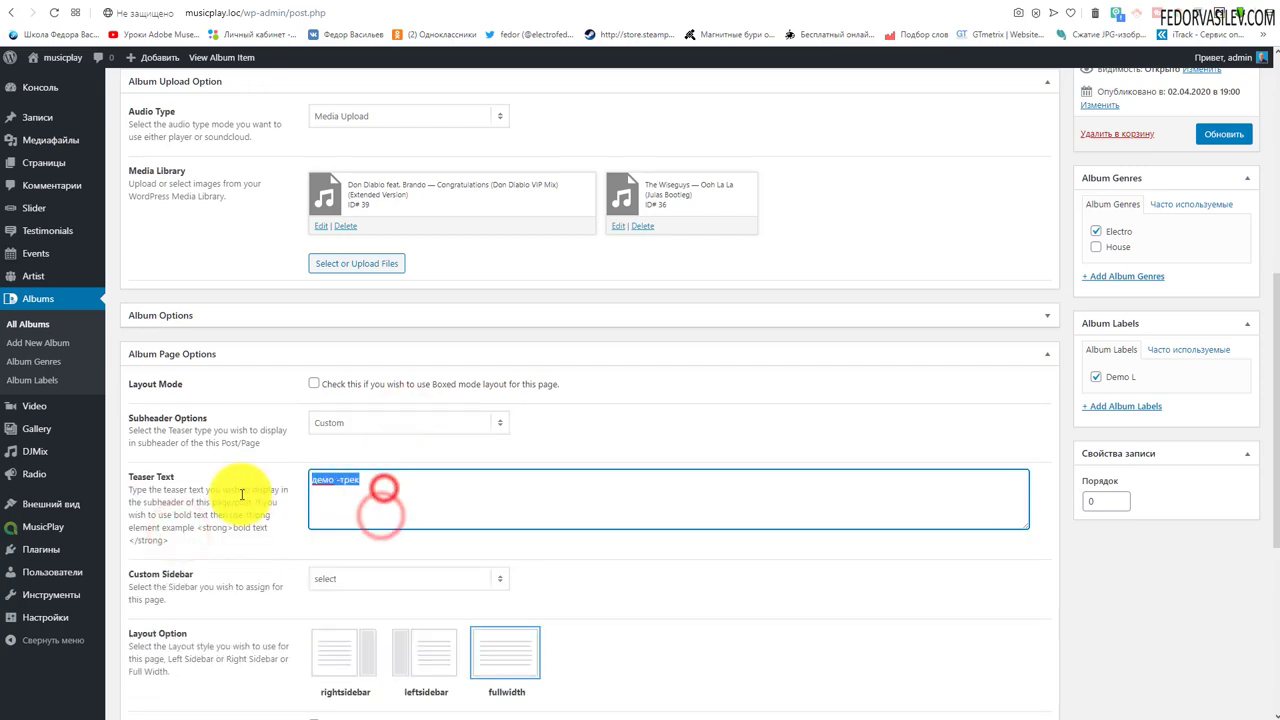
click(386, 515)
Step: Look through the available Custom Sidebar choices for the album page
scroll(502, 460, down, 2)
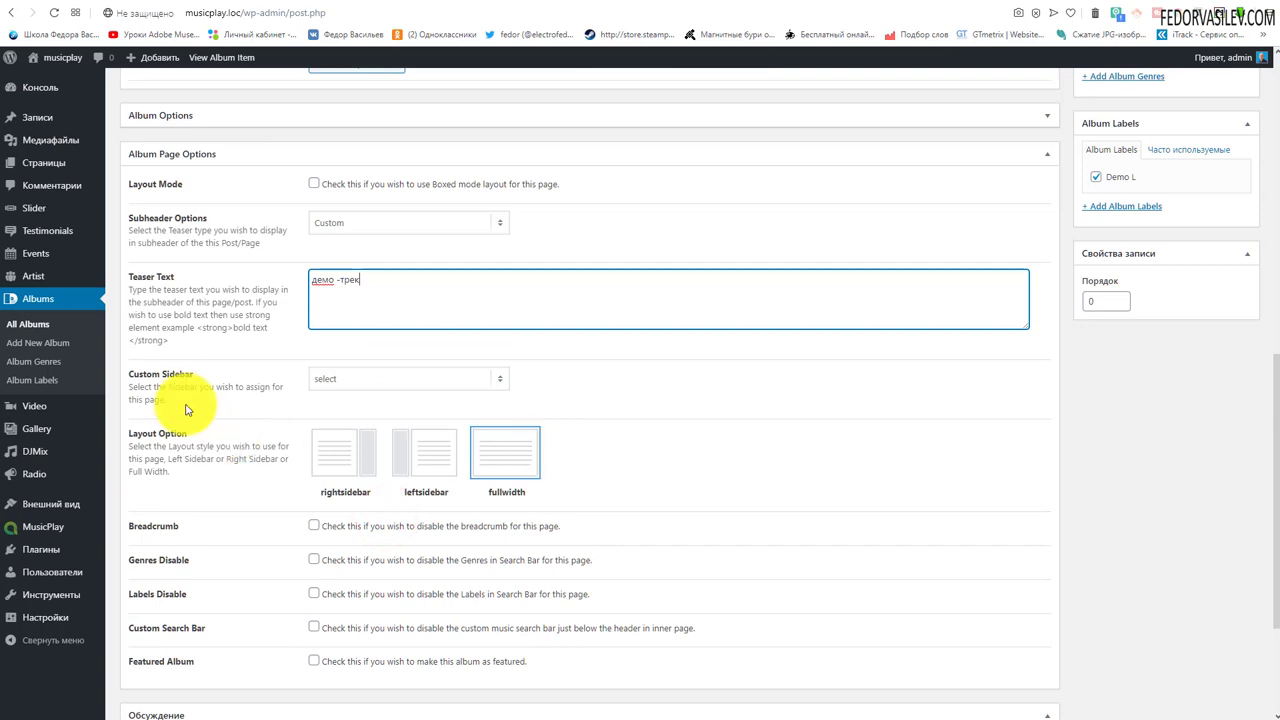
click(333, 378)
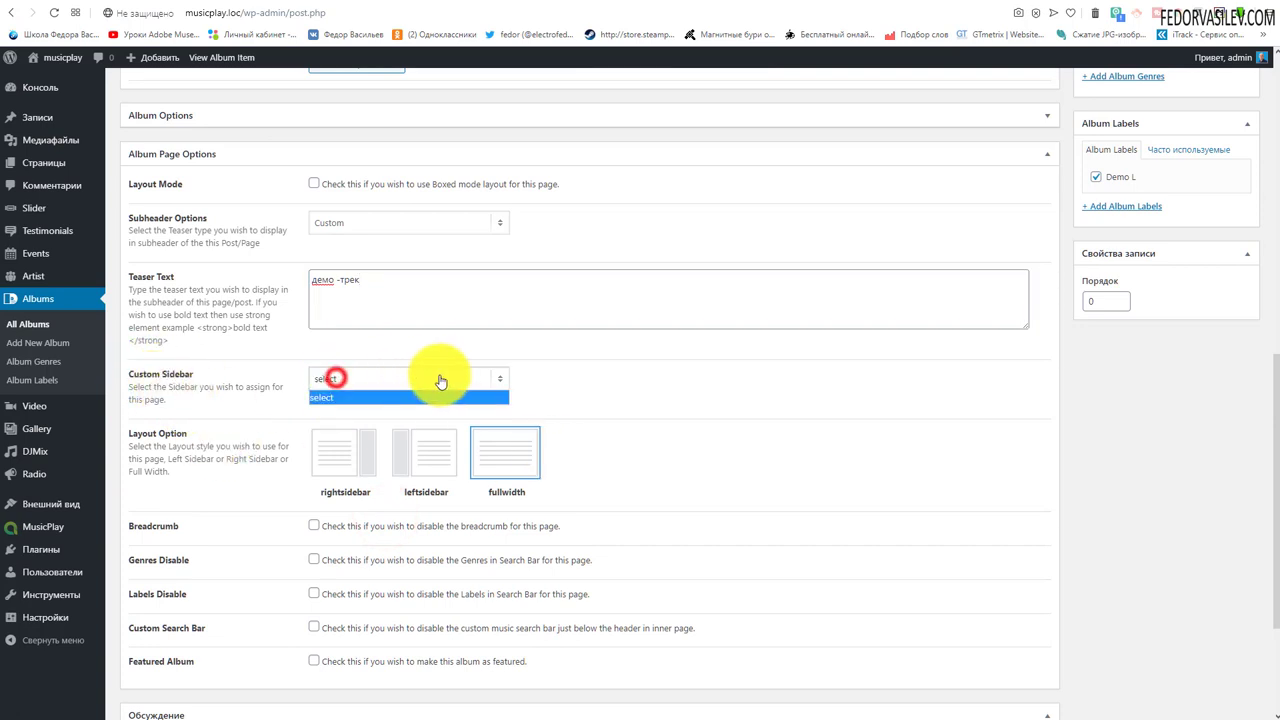
click(461, 395)
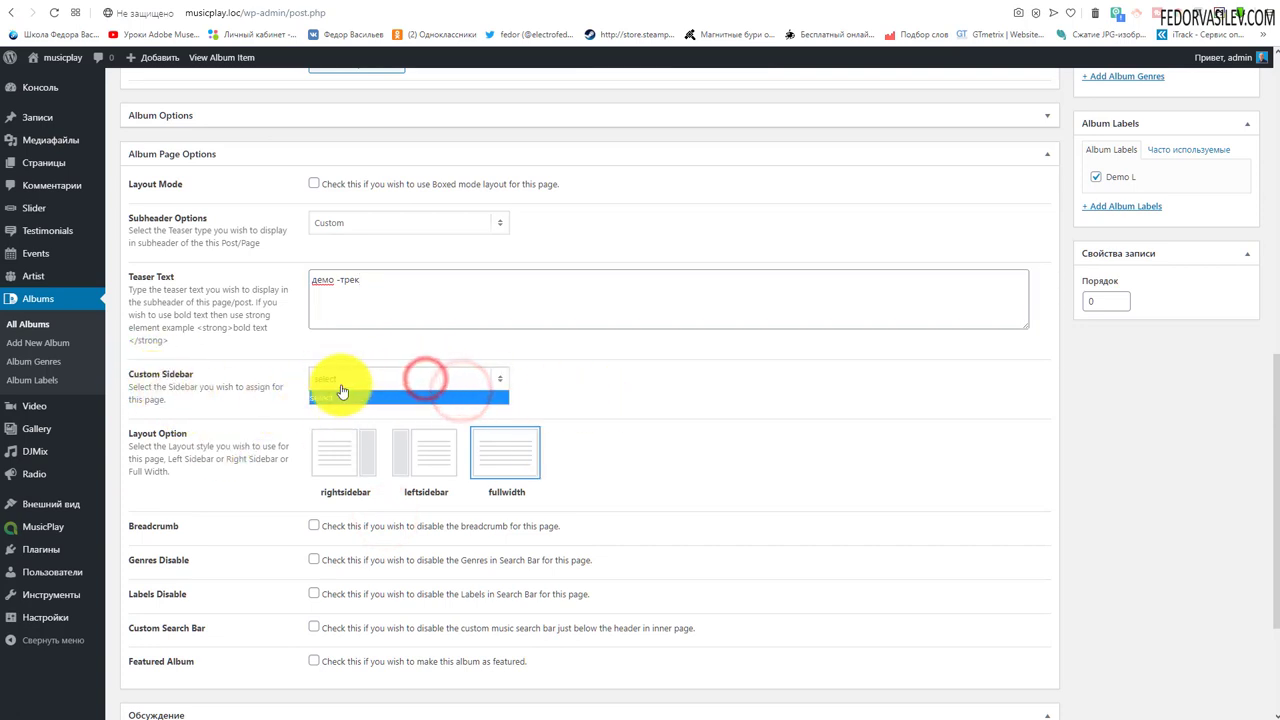
click(203, 400)
click(366, 384)
Step: Update the album and reload its page on the site to examine the subheader title and teaser text
scroll(797, 491, up, 5)
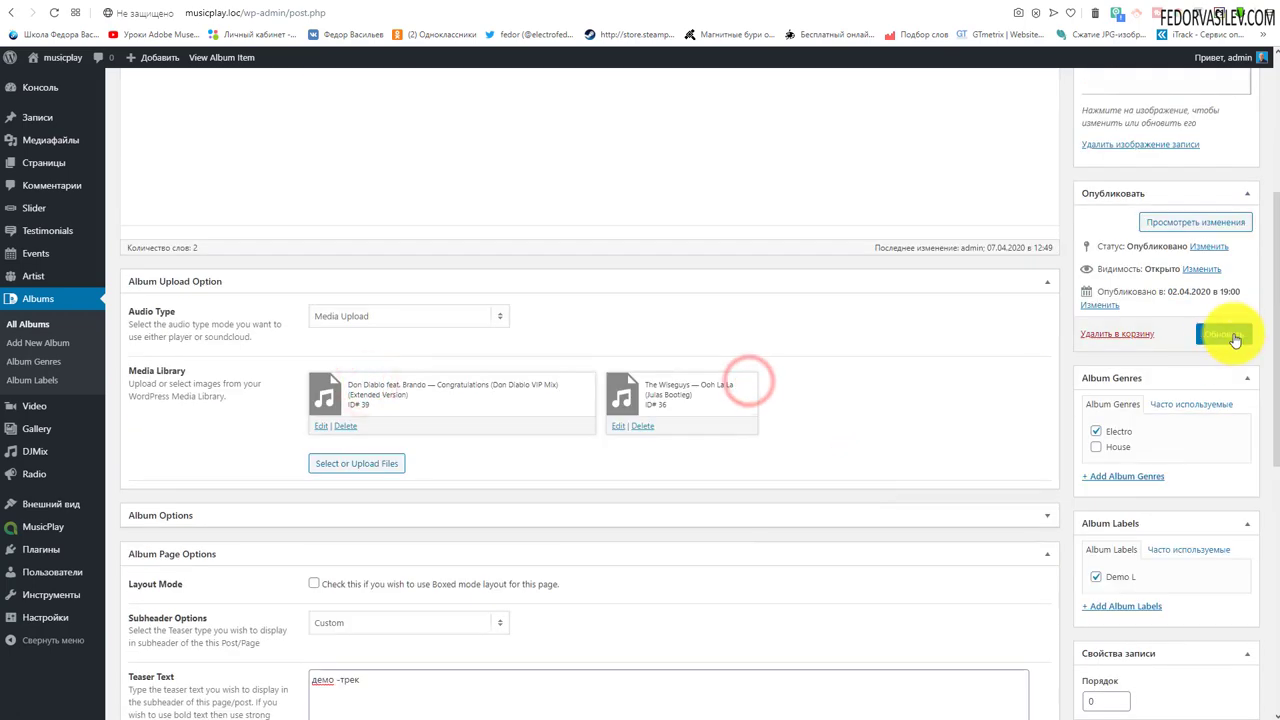
click(1229, 334)
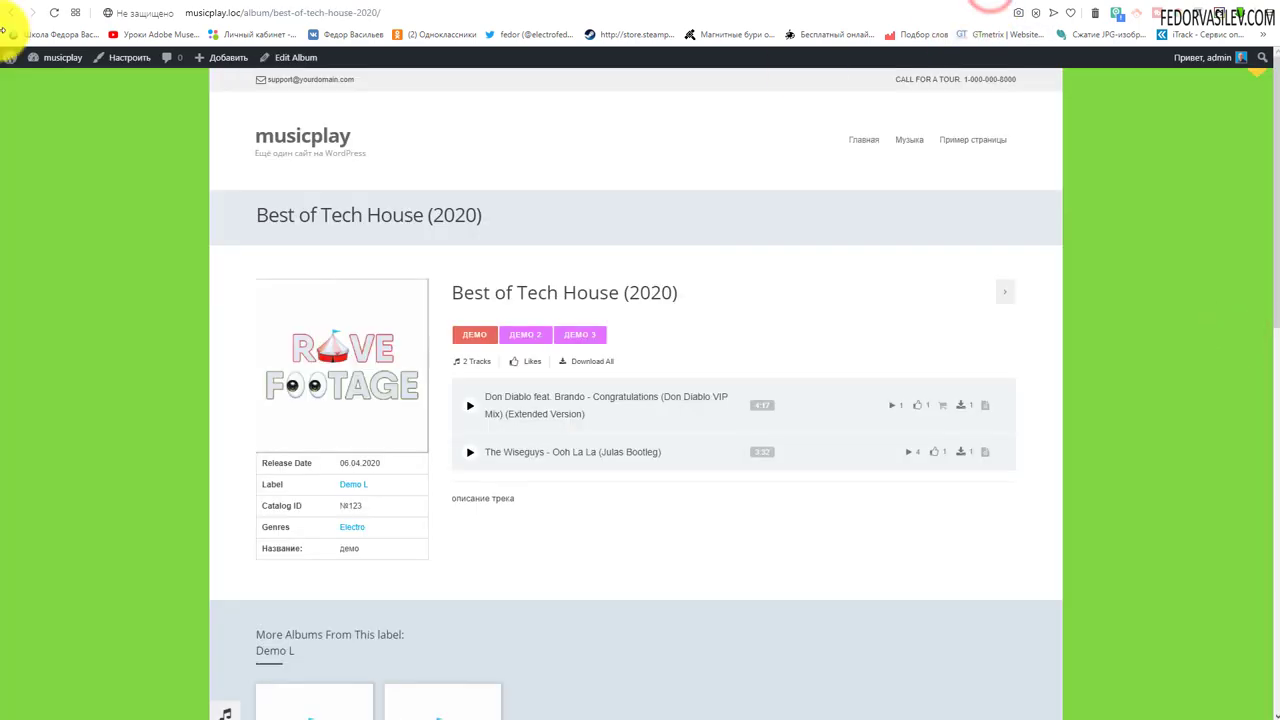
click(54, 13)
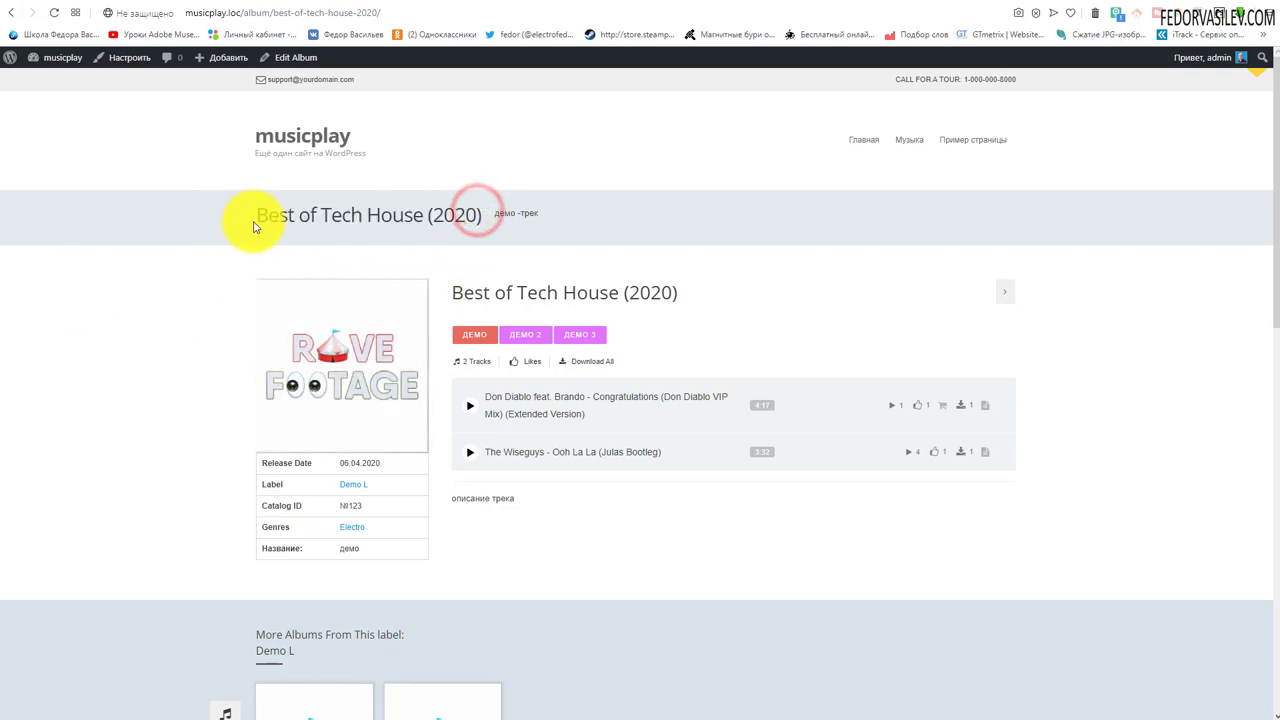
drag(478, 213, 262, 216)
click(220, 215)
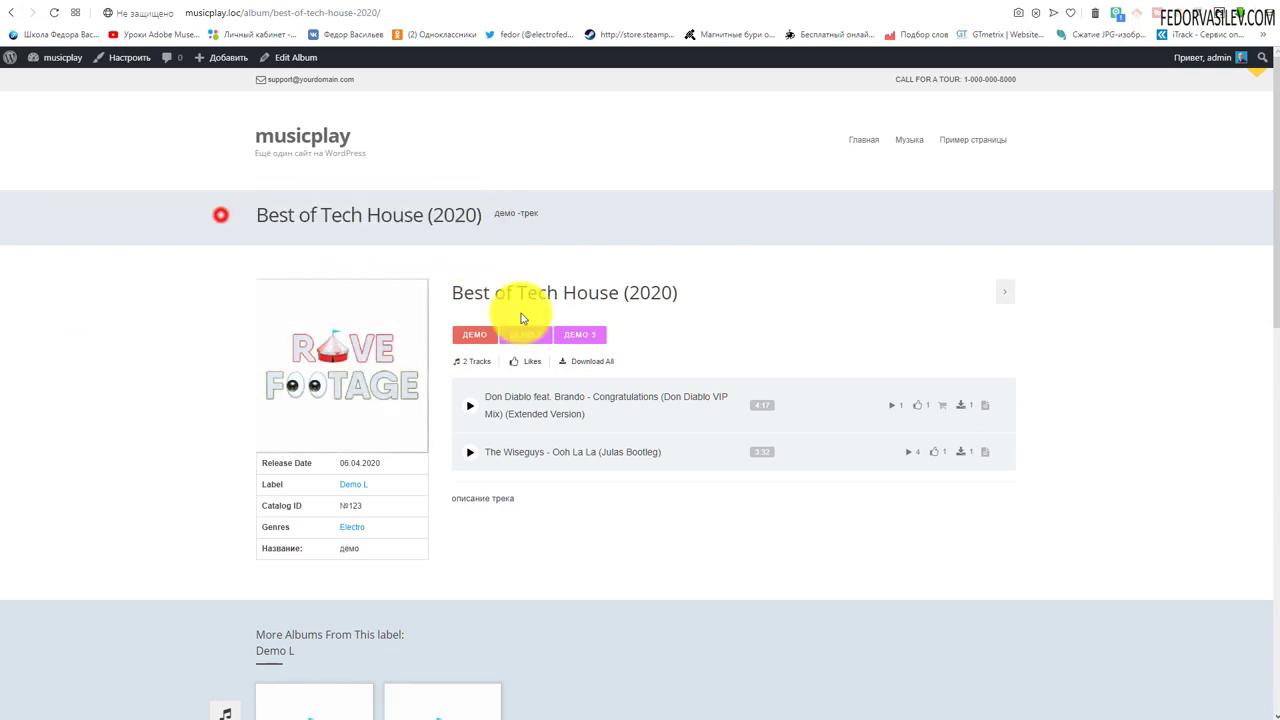
Step: Compare the Teaser Text in the album editor with the teaser text shown in the album page's subheader
click(586, 220)
click(930, 3)
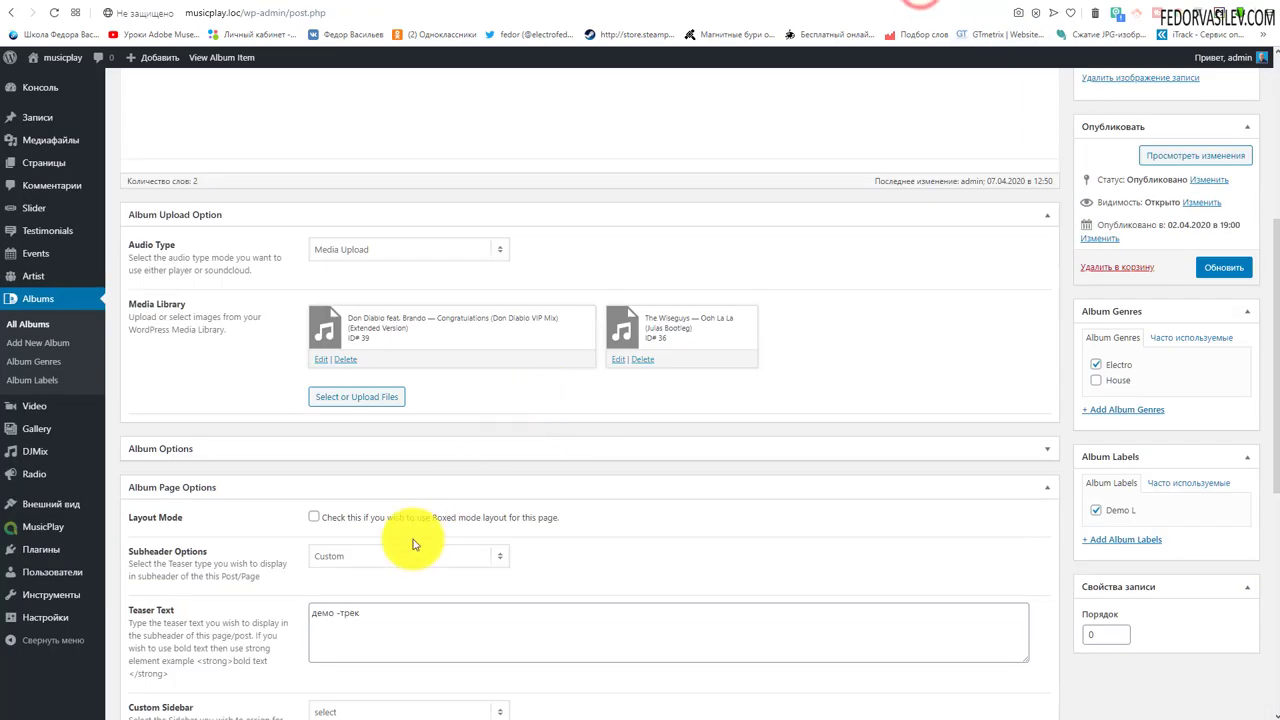
triple_click(400, 624)
click(985, 5)
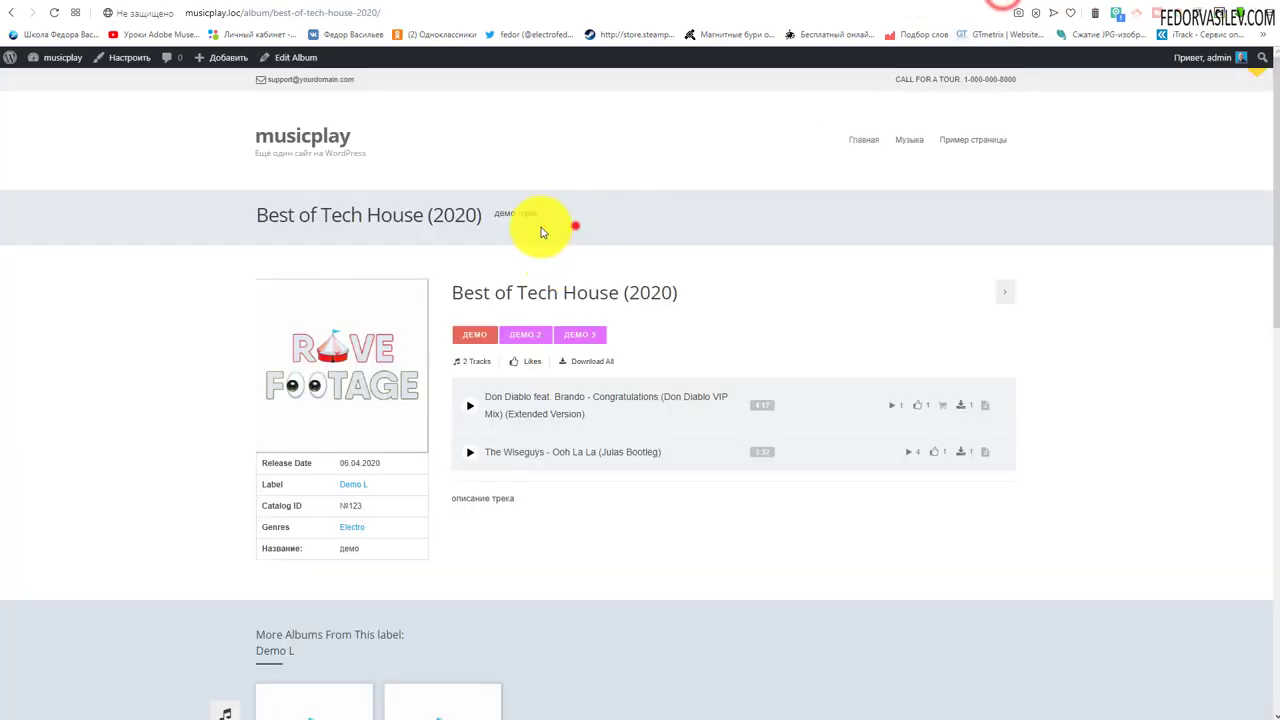
drag(540, 232, 494, 214)
Step: Set the Subheader Options to Disable, update the album and check its page on the site
click(885, 3)
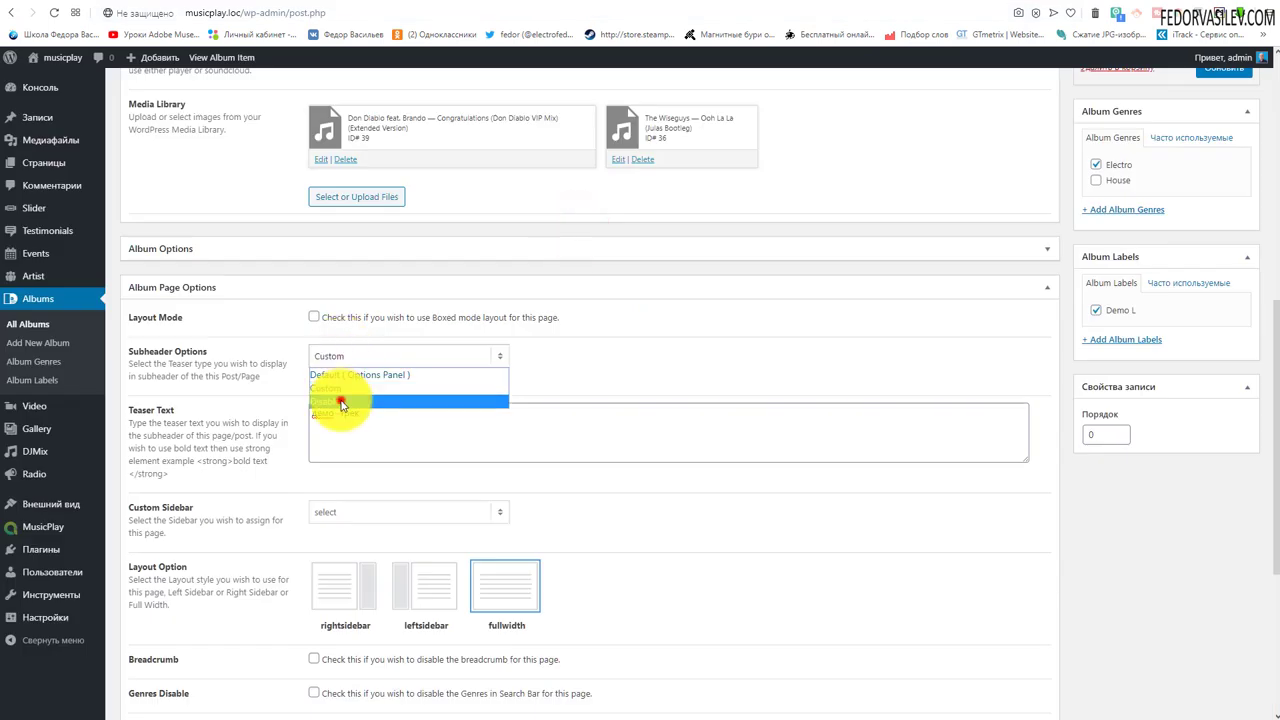
click(340, 402)
click(985, 5)
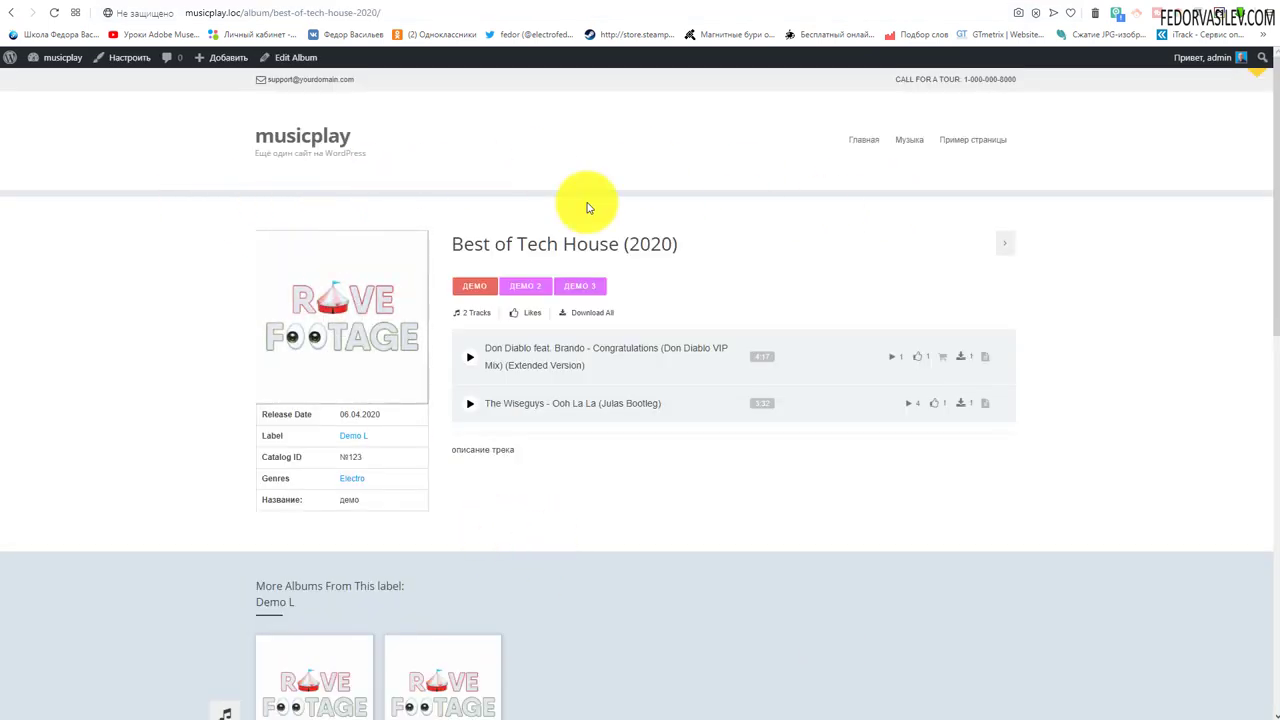
Step: Return to the album editor and set the Subheader Options to Default ( Options Panel )
click(920, 8)
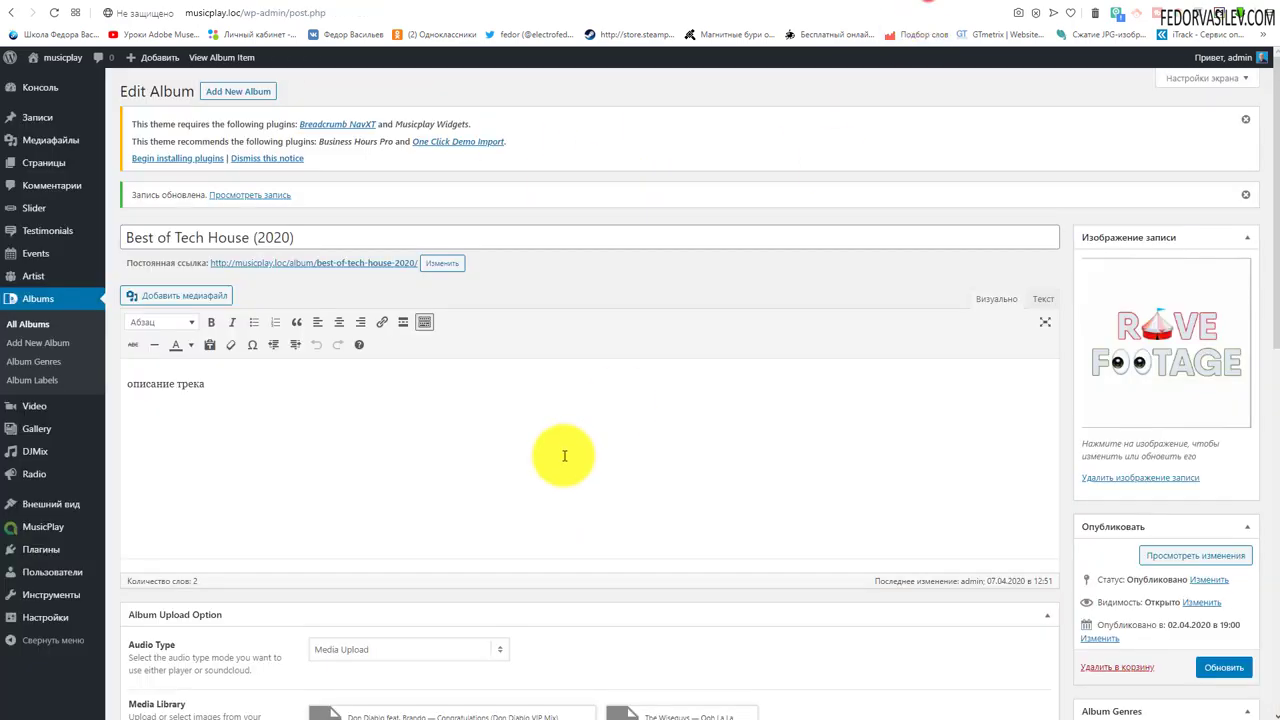
scroll(566, 451, down, 3)
scroll(404, 426, down, 2)
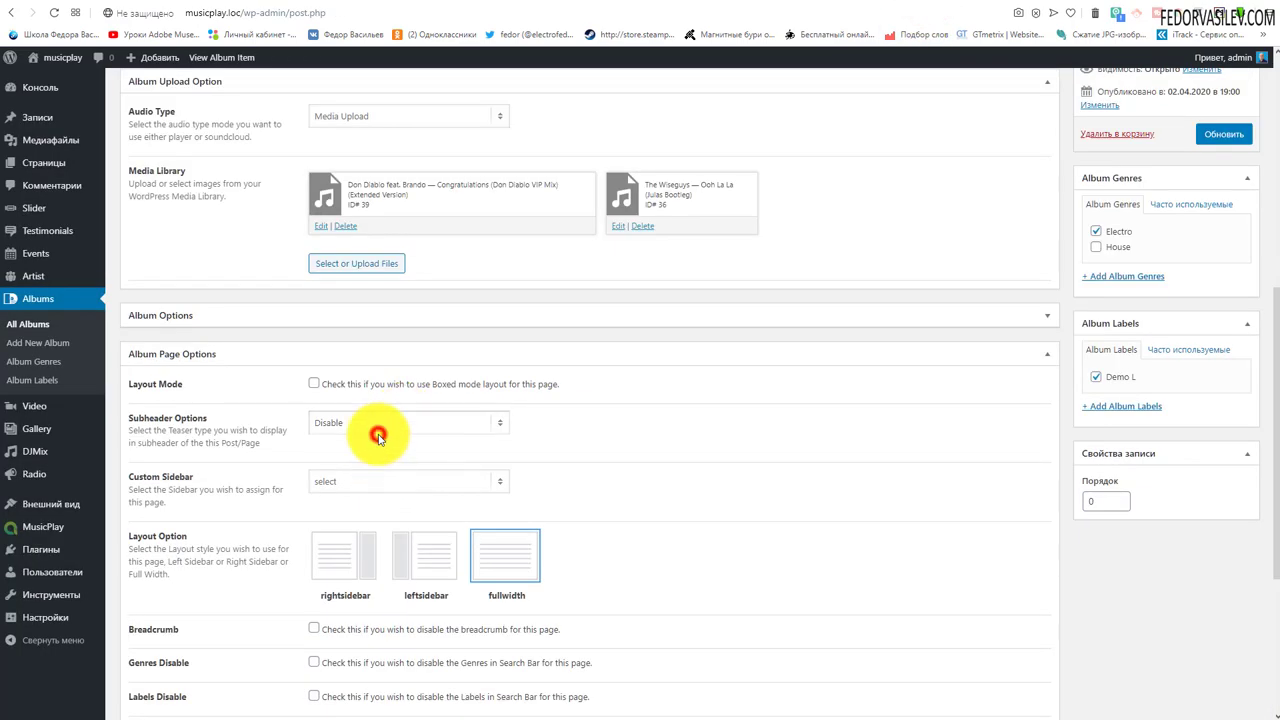
click(378, 436)
click(375, 450)
key(Up)
click(362, 422)
click(349, 435)
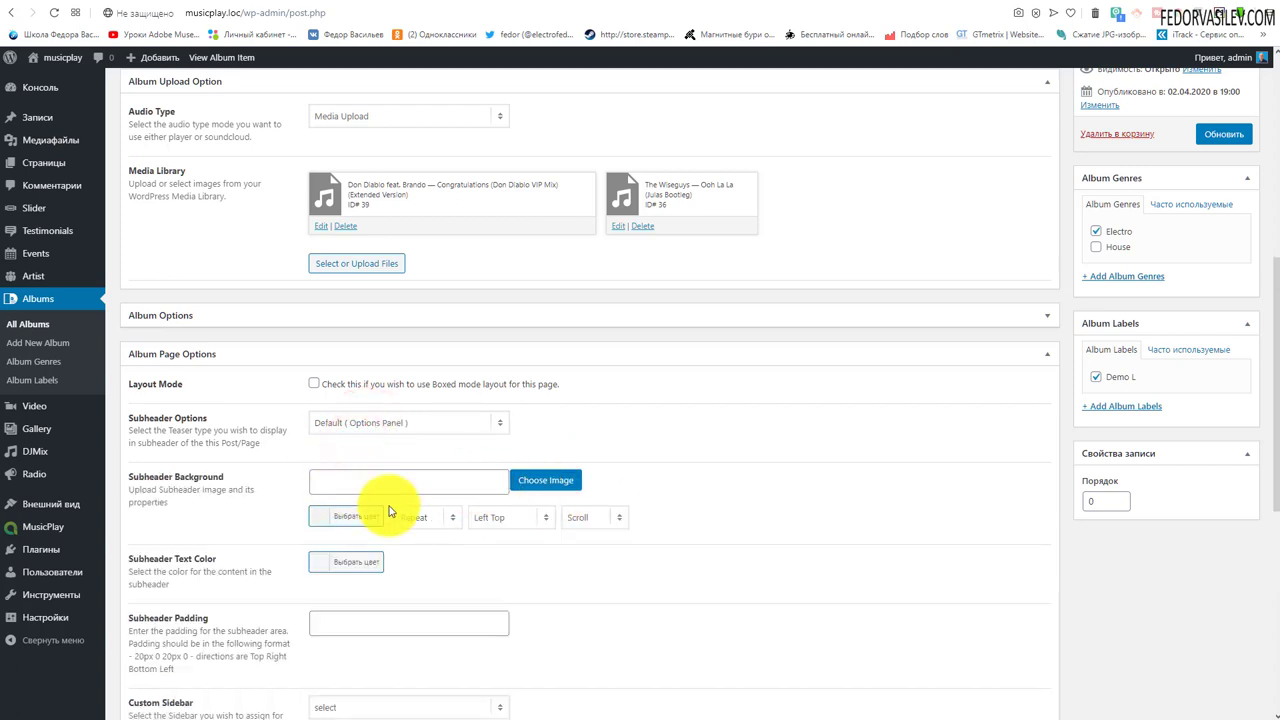
Step: Set the Subheader Background colour to yellow in the Album Page Options
click(1013, 2)
click(949, 2)
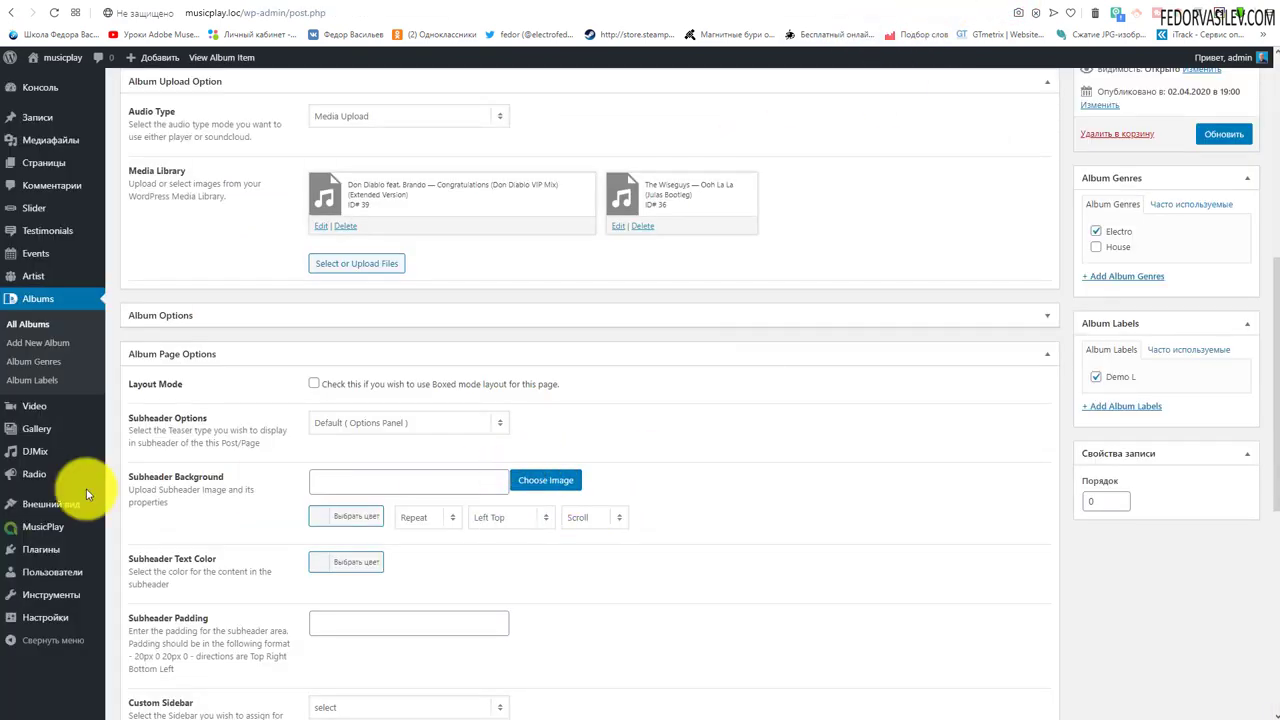
click(319, 517)
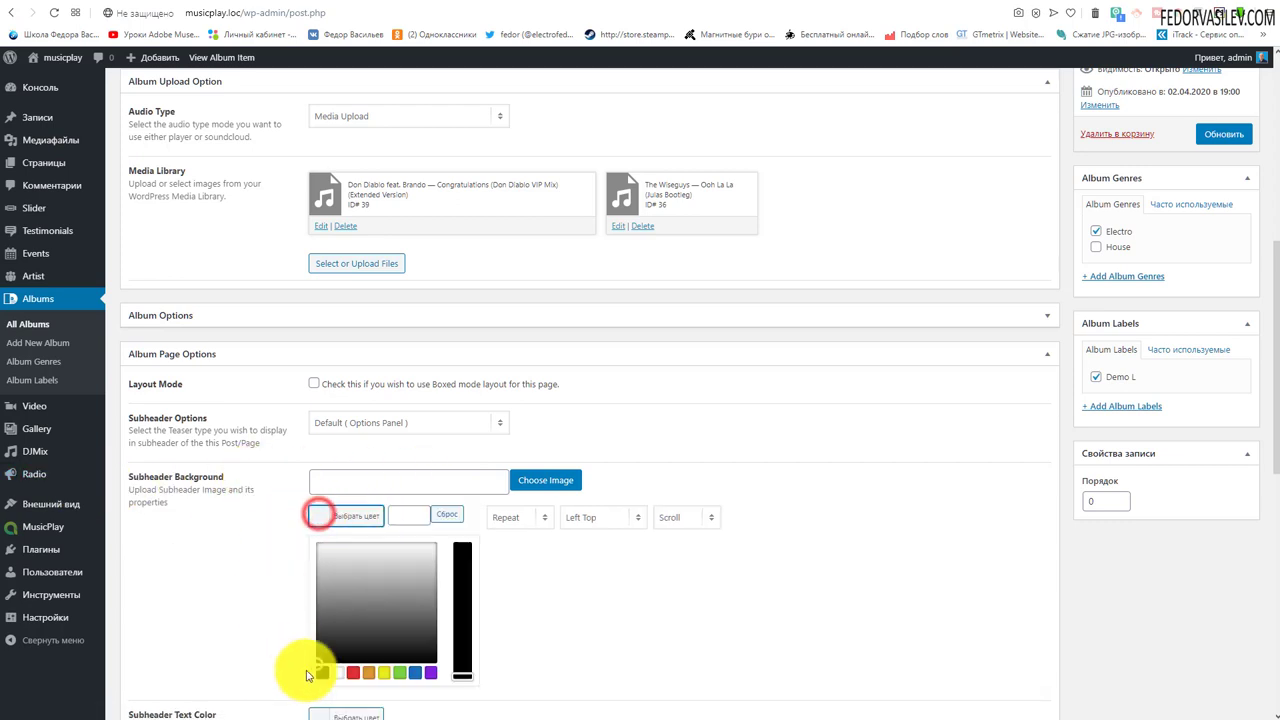
click(384, 672)
click(808, 460)
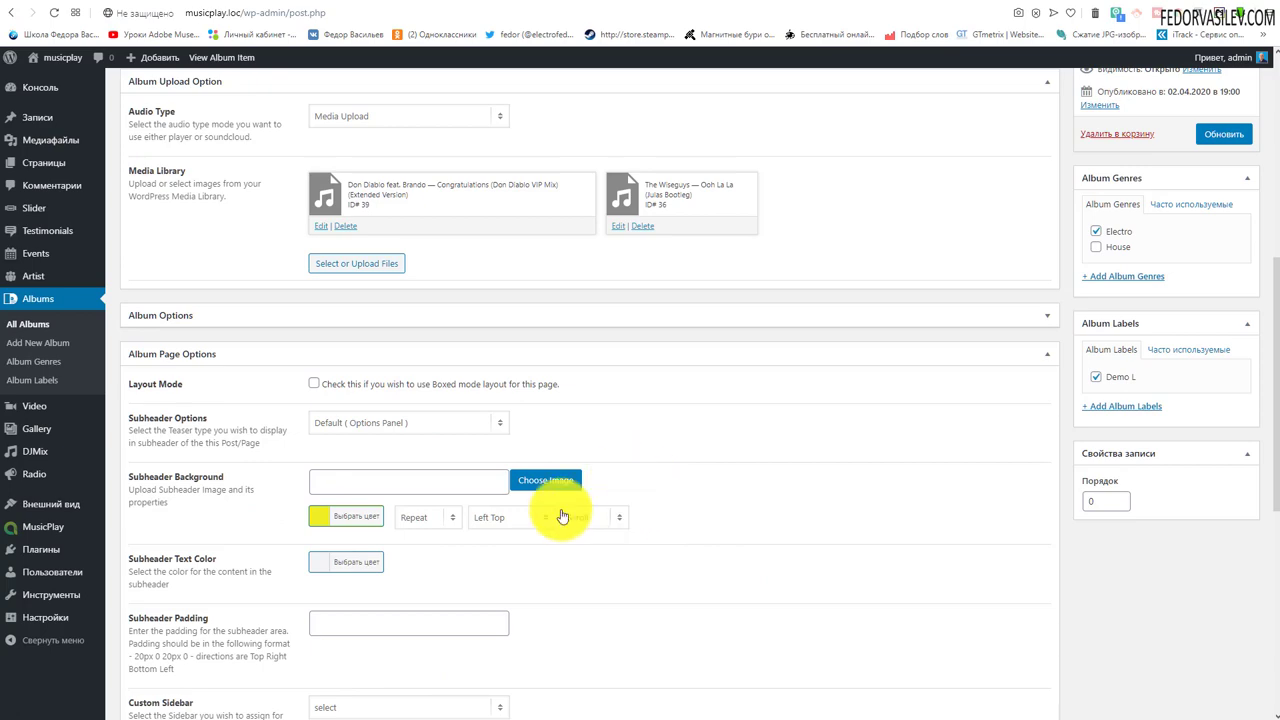
Step: Update the album and reload its page to examine the subheader's background colour and title
scroll(1030, 390, up, 2)
click(1222, 334)
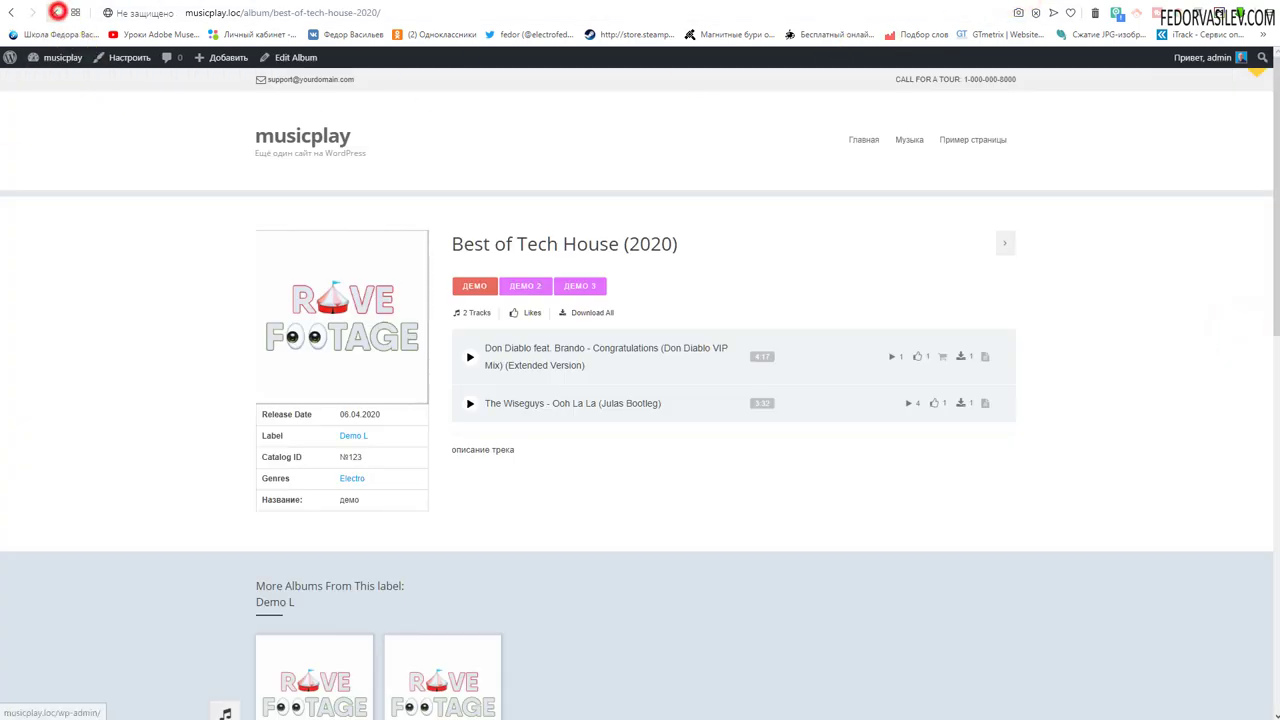
click(55, 12)
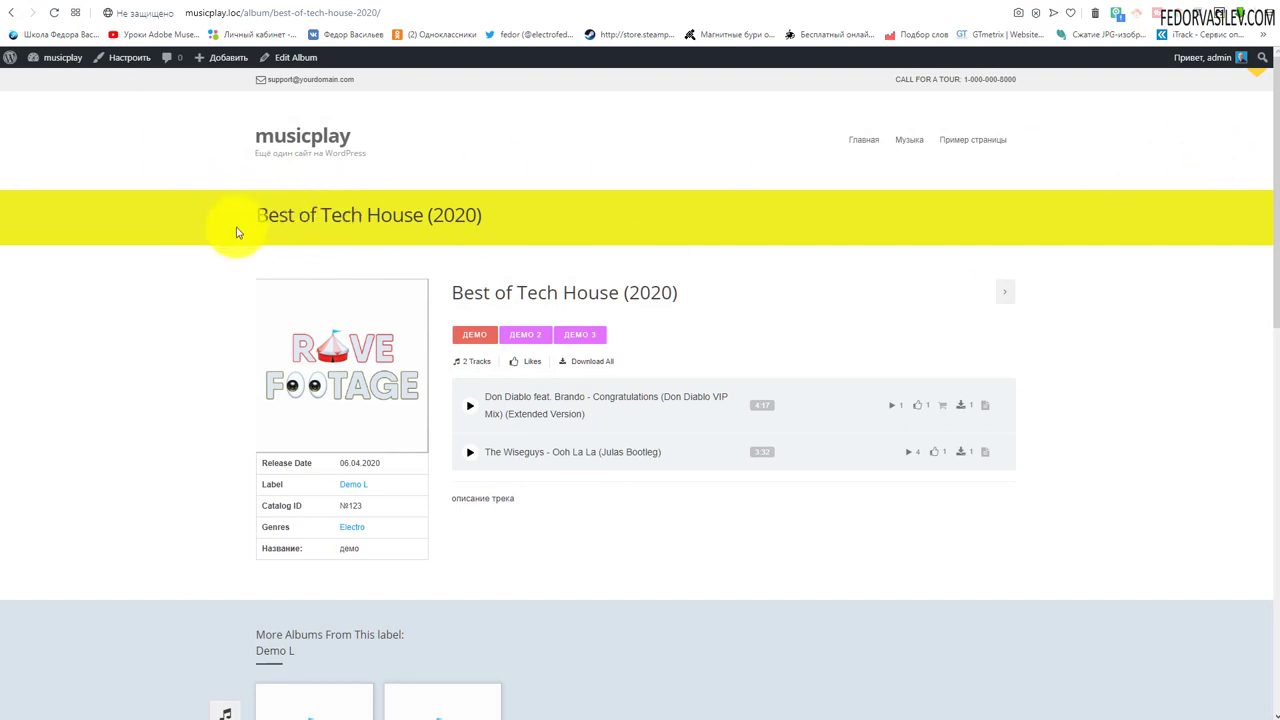
drag(419, 222, 421, 222)
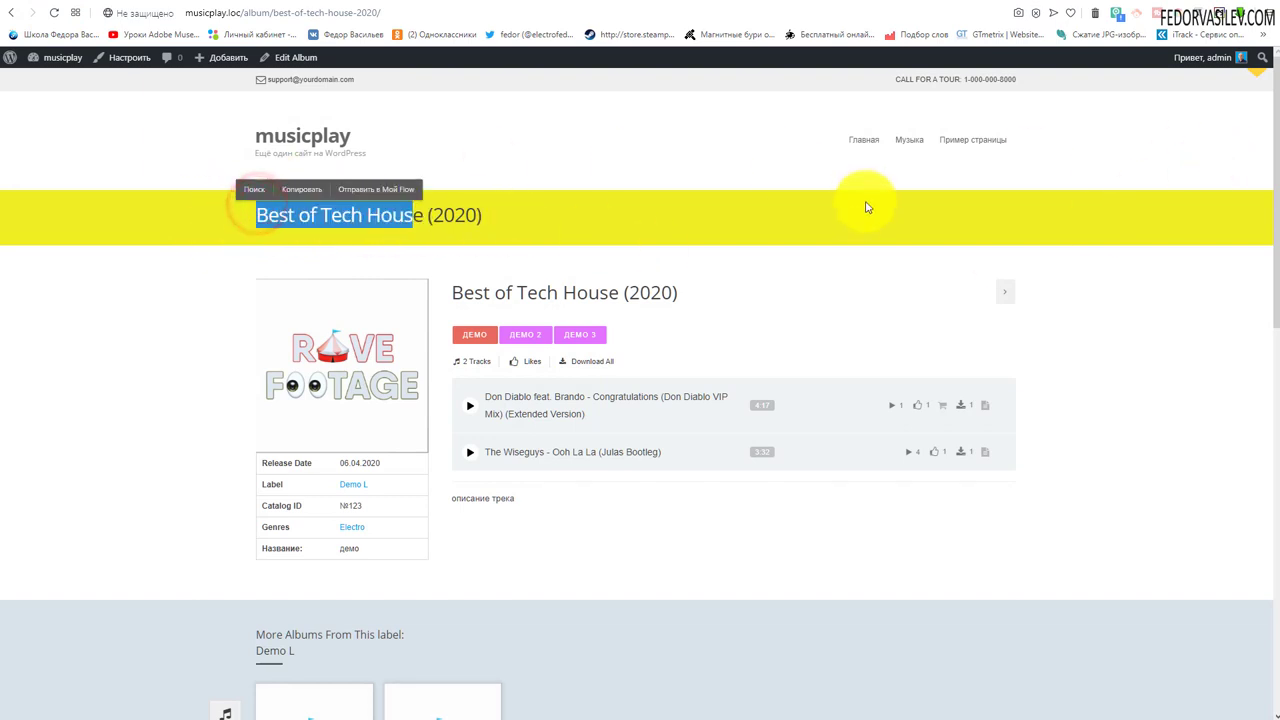
click(866, 203)
drag(320, 211, 460, 215)
click(515, 220)
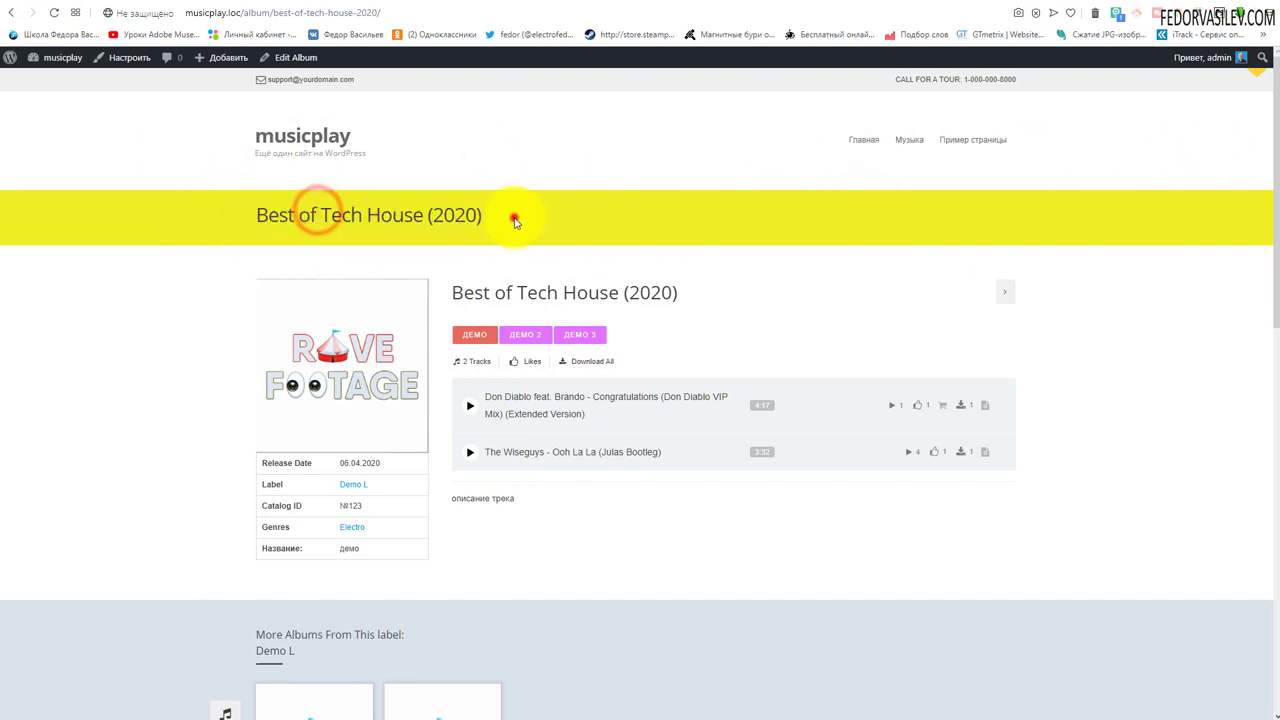
drag(313, 211, 537, 206)
click(535, 205)
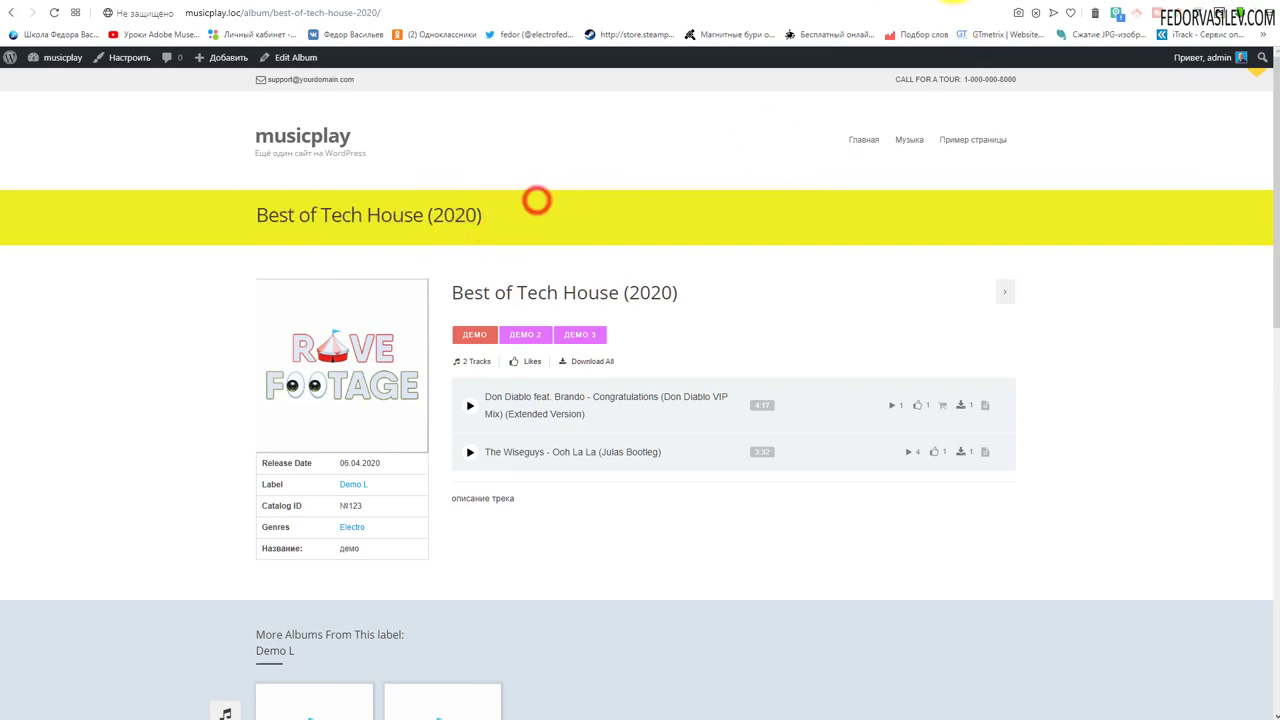
Step: Return to the album editor and set the Subheader Text Color to purple
key(alt+Left)
scroll(440, 468, down, 1)
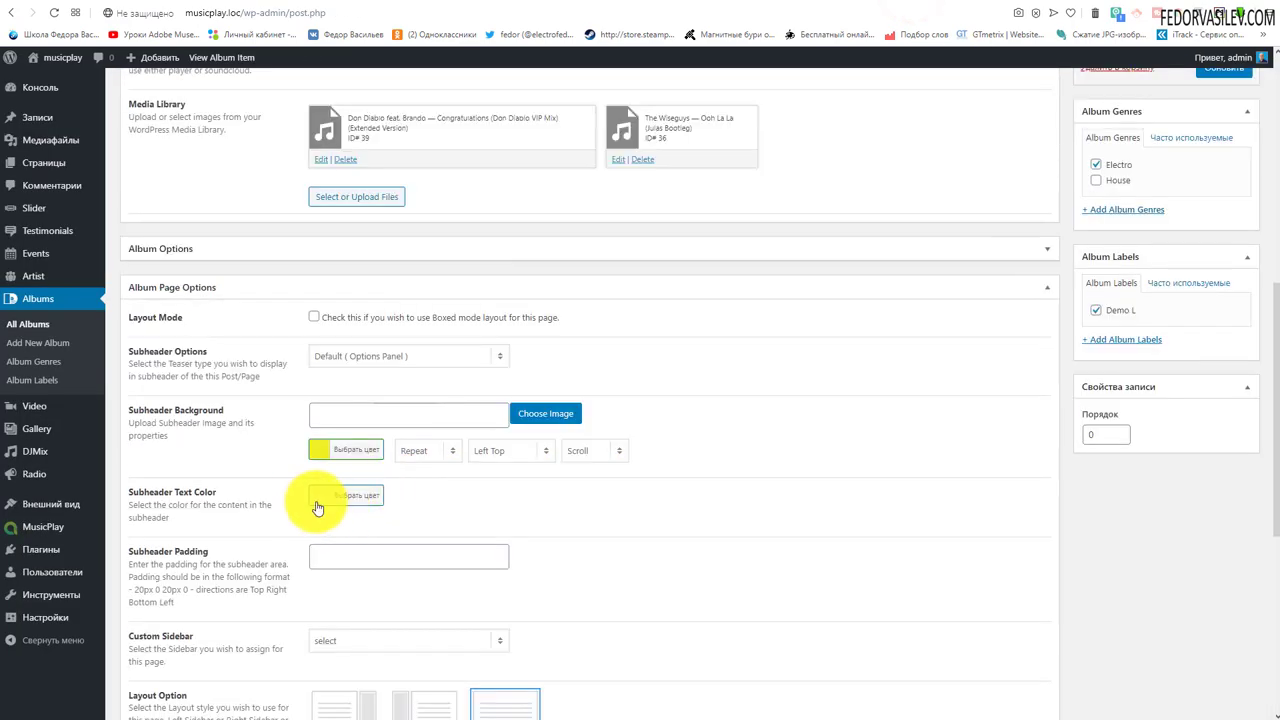
click(324, 497)
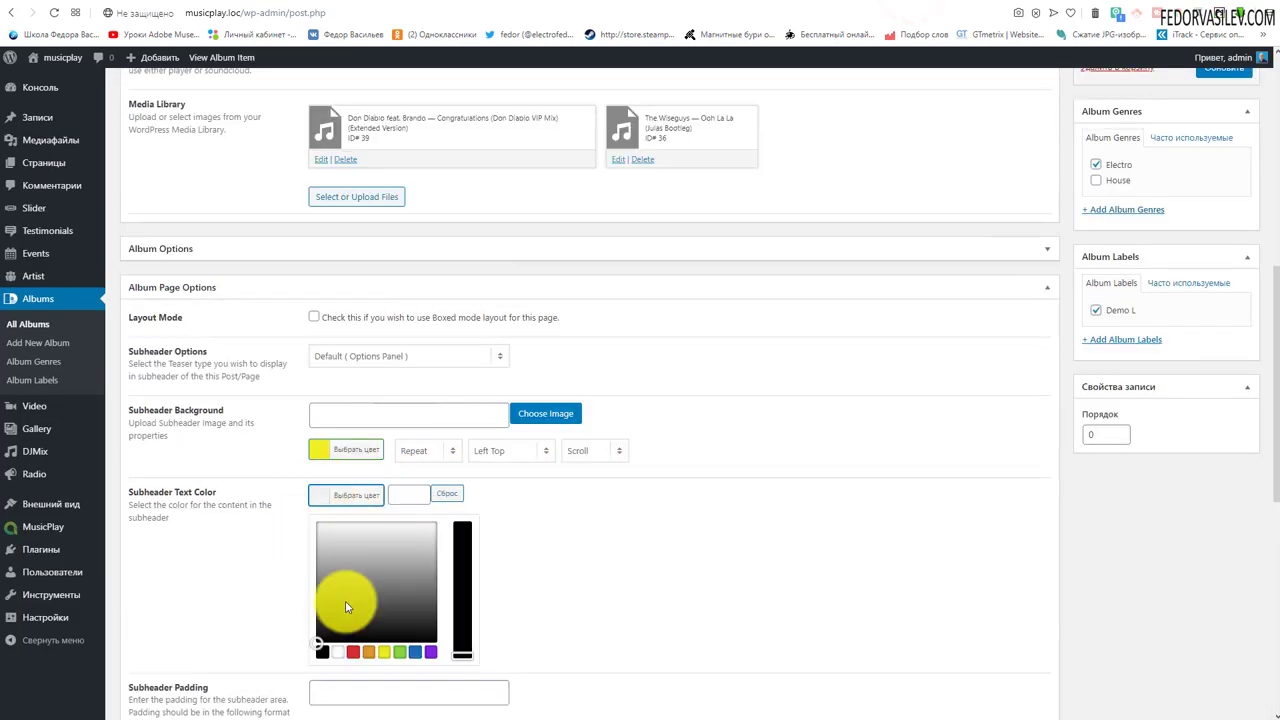
click(431, 654)
click(805, 505)
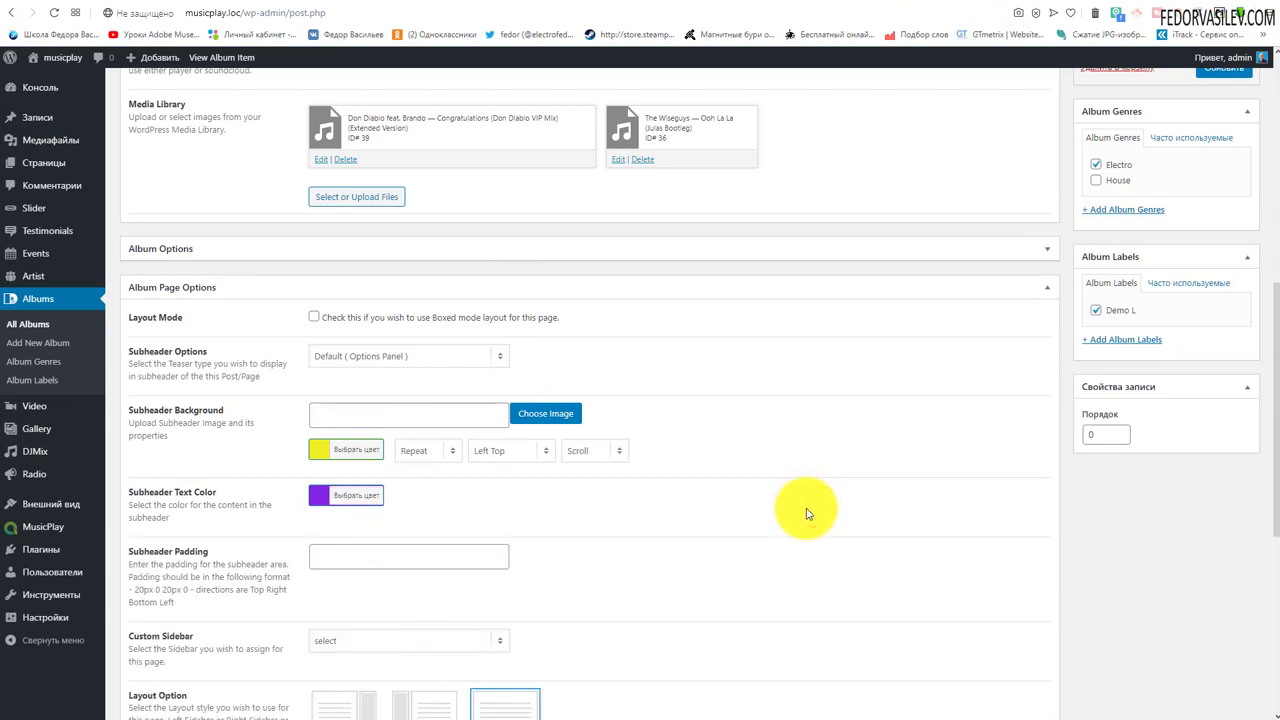
Step: Read the Subheader Padding format hint and set the Subheader Padding to 100px
scroll(175, 530, down, 3)
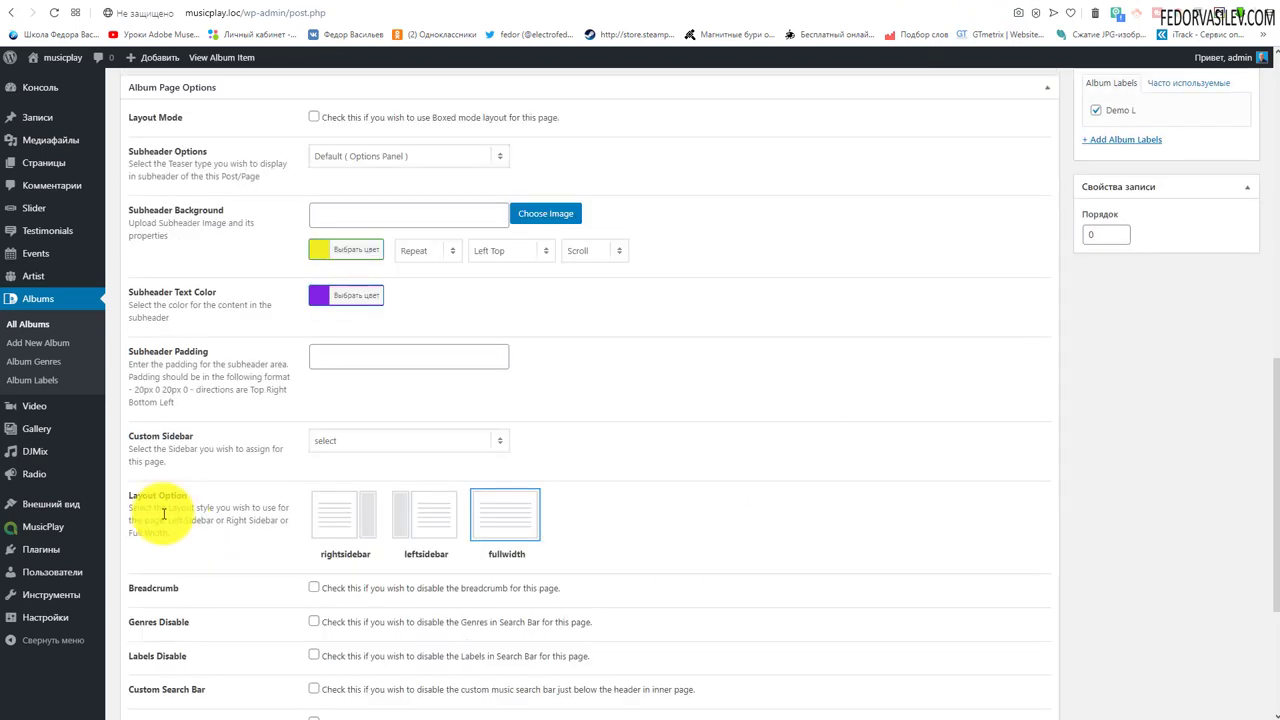
right_click(165, 360)
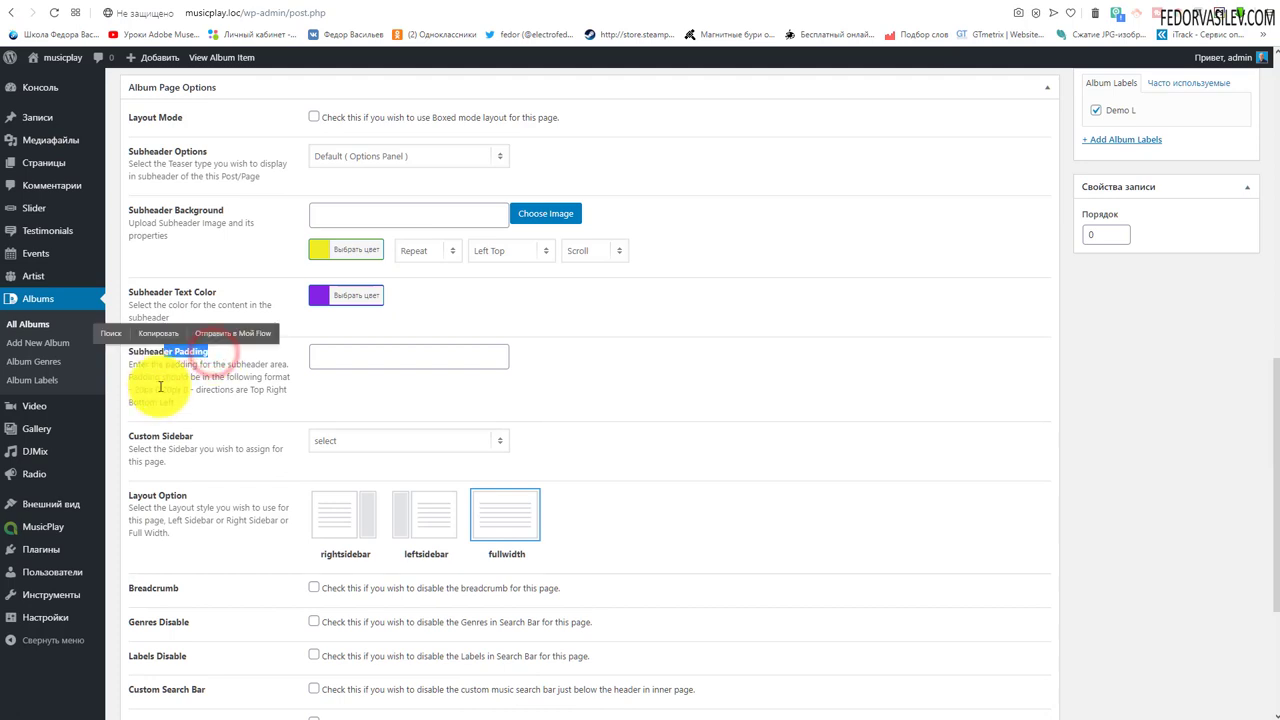
click(160, 372)
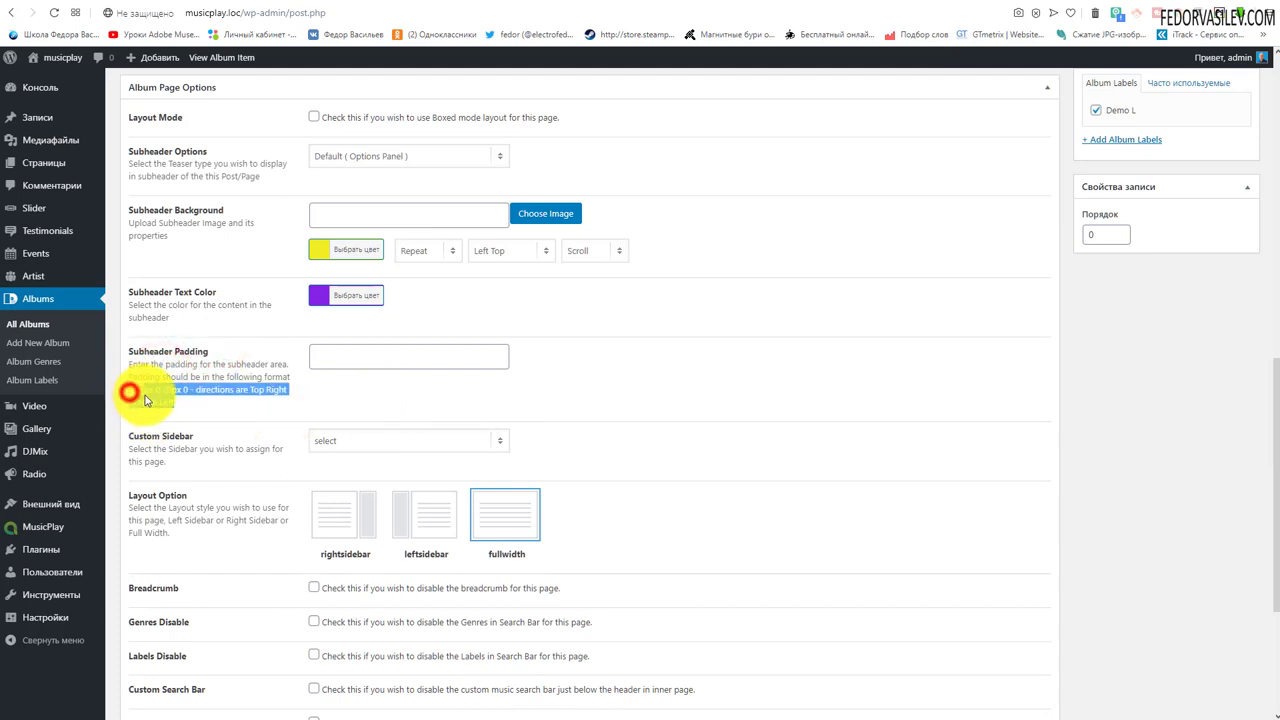
right_click(145, 399)
click(150, 402)
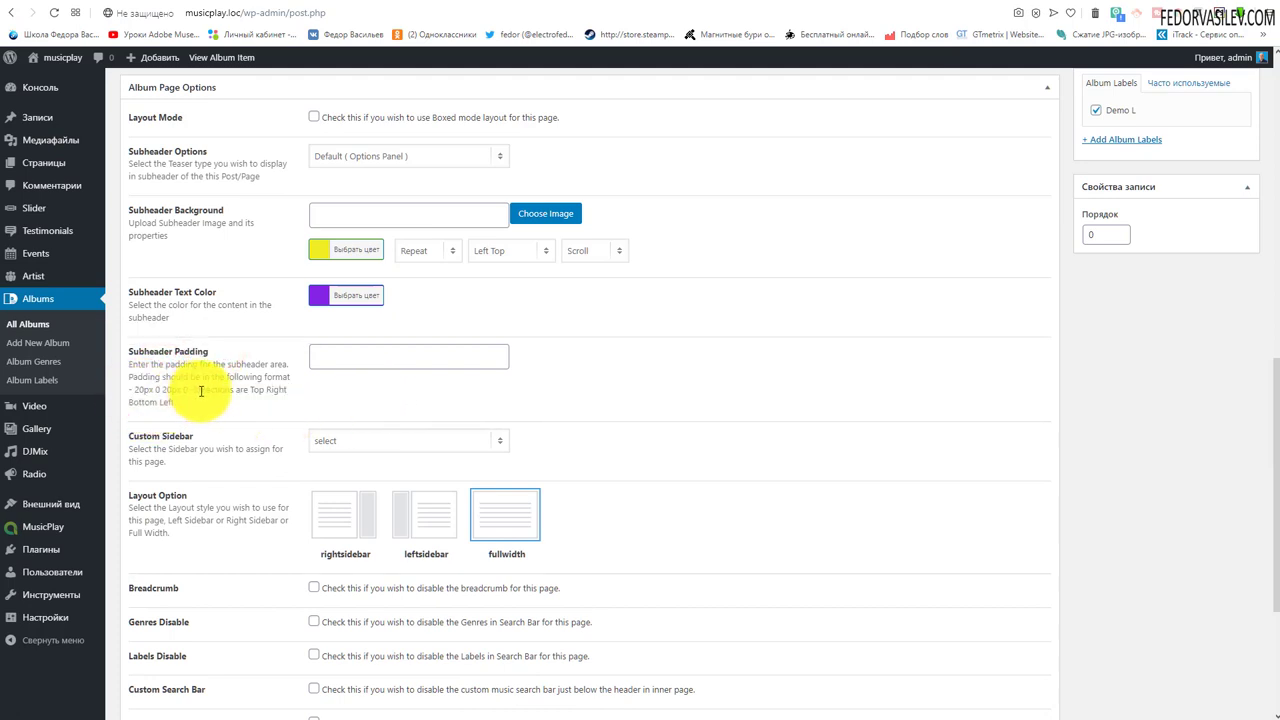
click(331, 356)
click(351, 392)
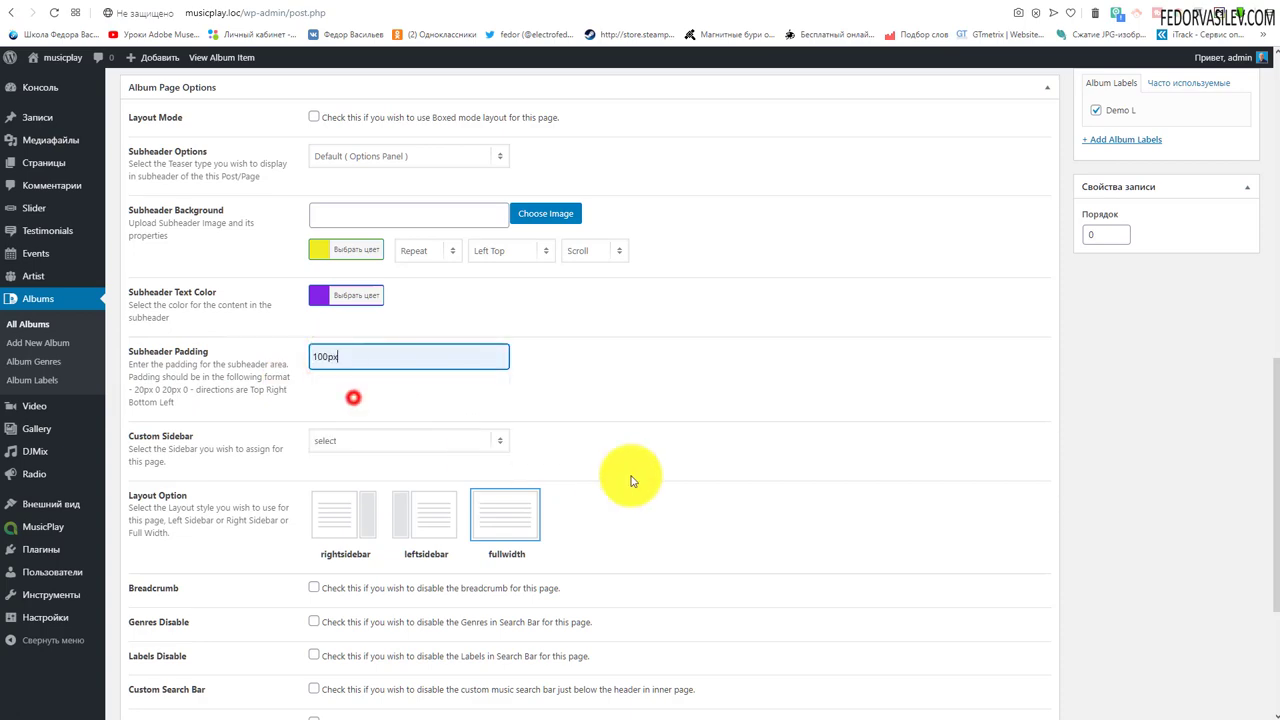
Step: Update the album and reload its page to examine the subheader's text colour and padding
scroll(1023, 366, up, 4)
click(1213, 271)
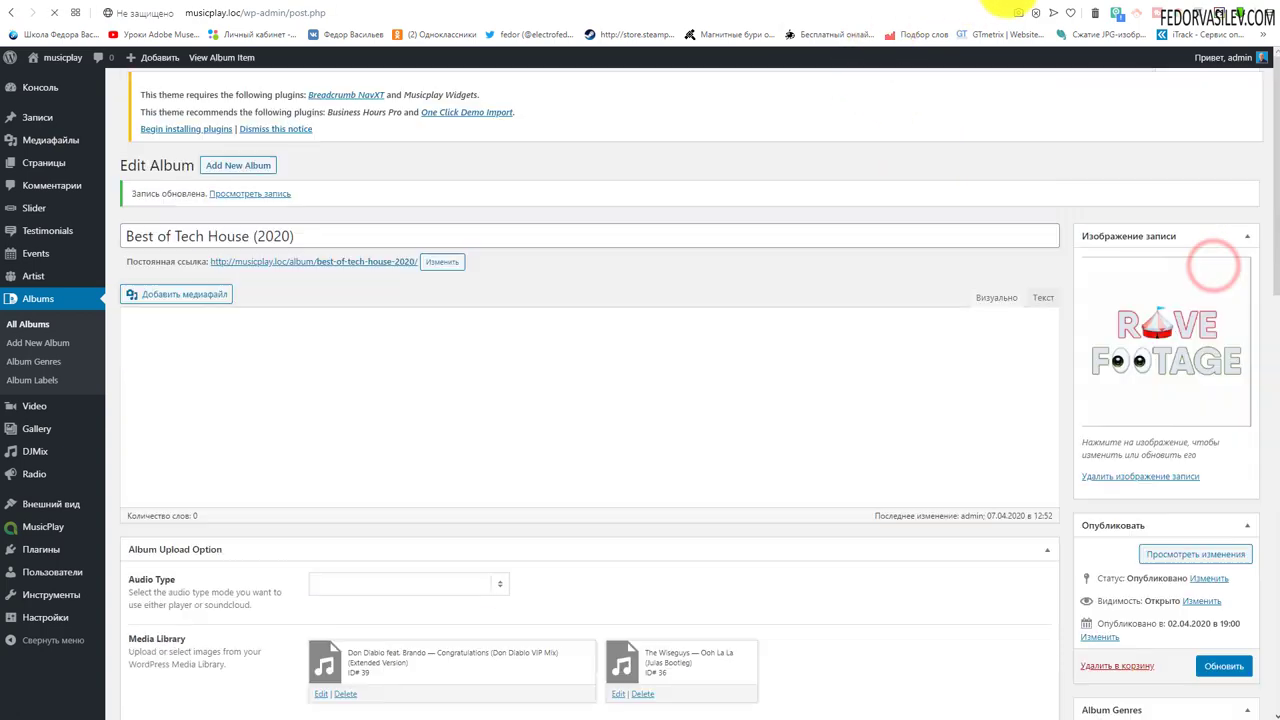
click(221, 57)
click(53, 13)
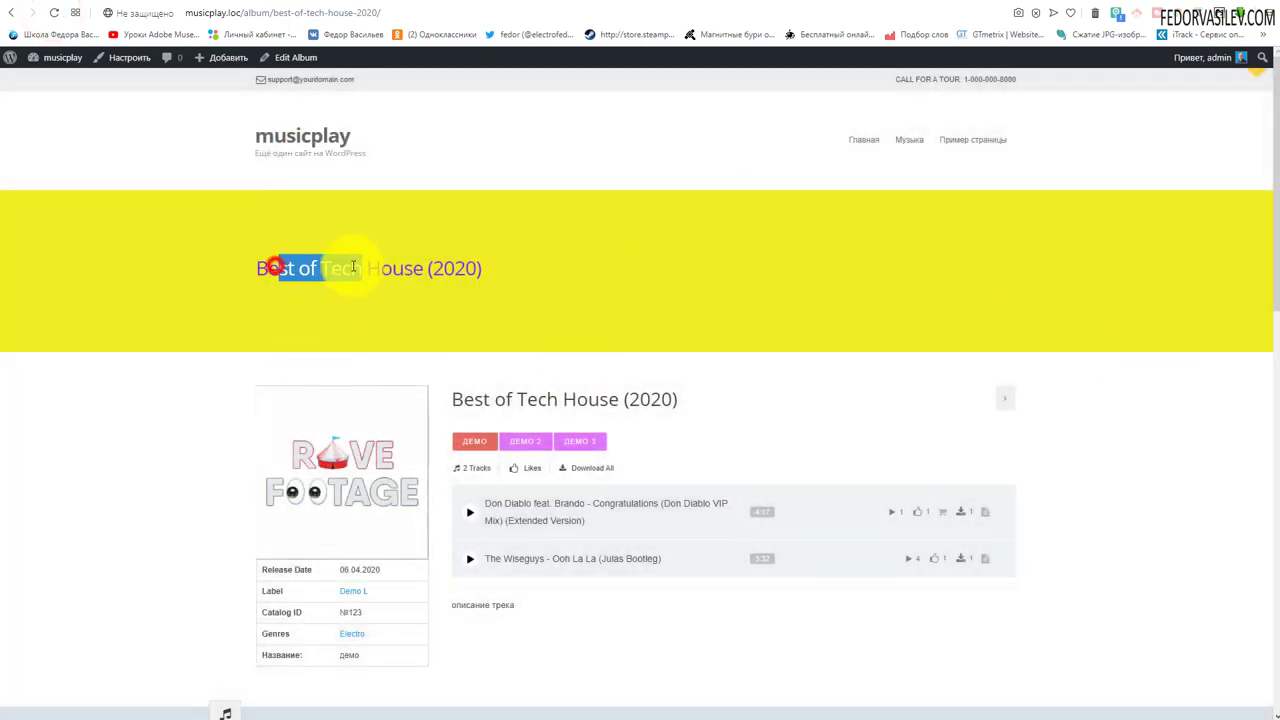
click(608, 277)
Step: Return to the album editor and review the subheader background, text colour and padding settings
key(alt+Left)
scroll(437, 440, down, 5)
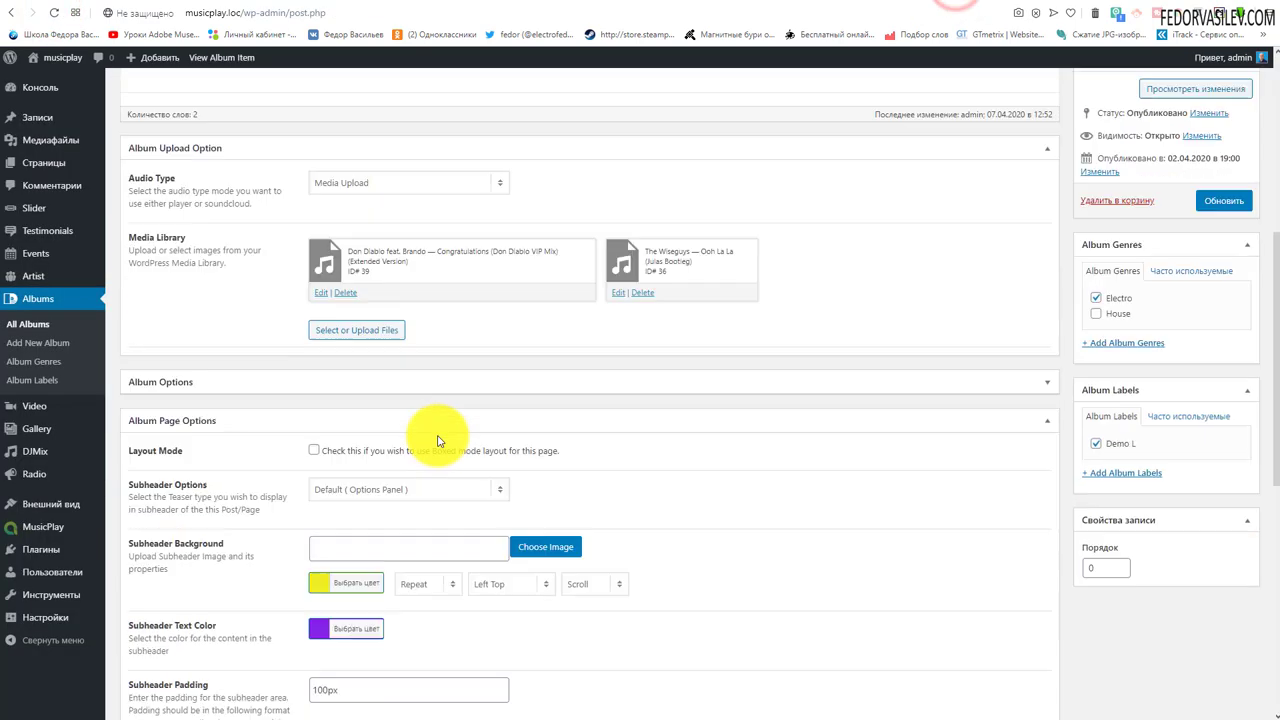
scroll(437, 440, down, 2)
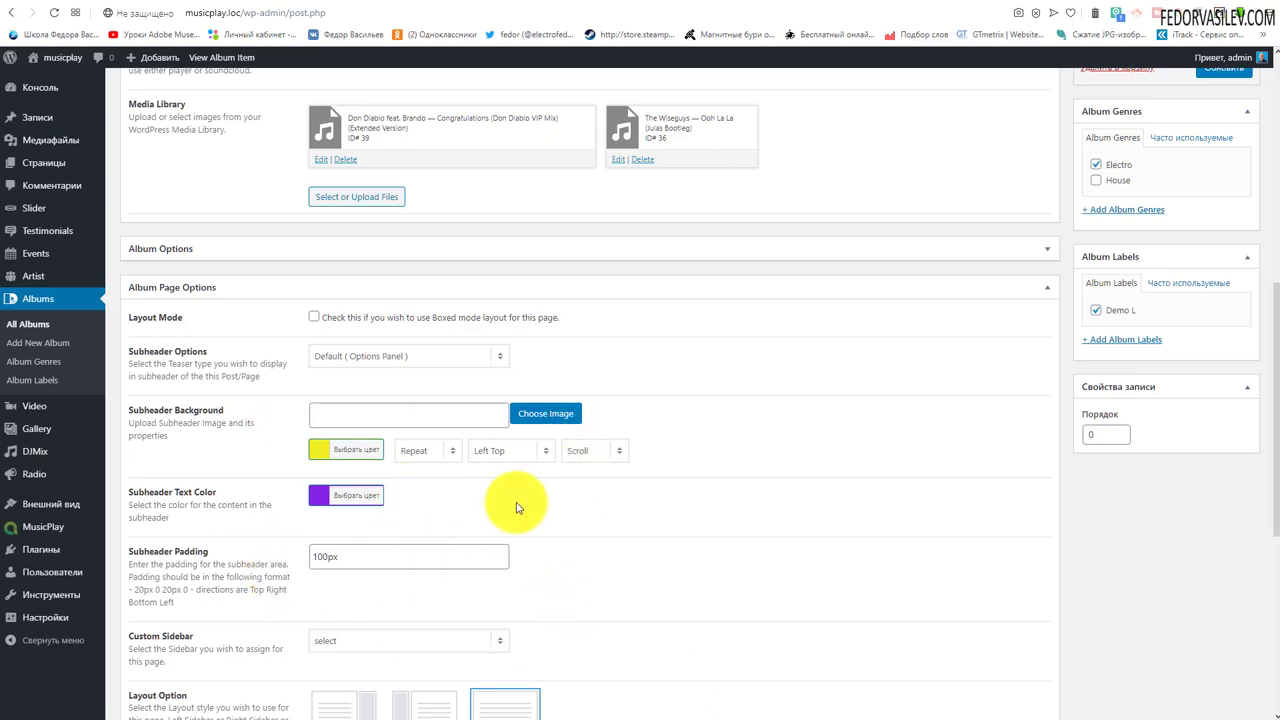
Step: Browse the Electro genre page on the site and compare the subheaders of трек-2 and Best of Tech House (2020)
key(alt+Right)
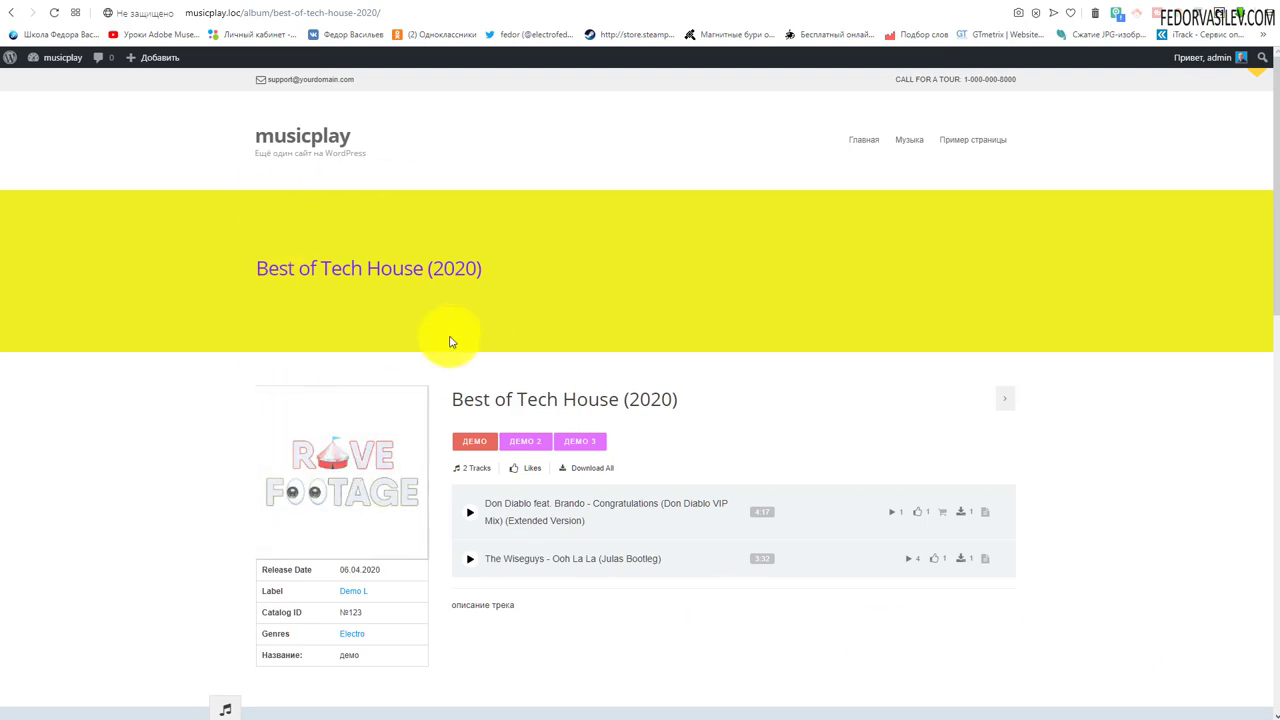
click(910, 160)
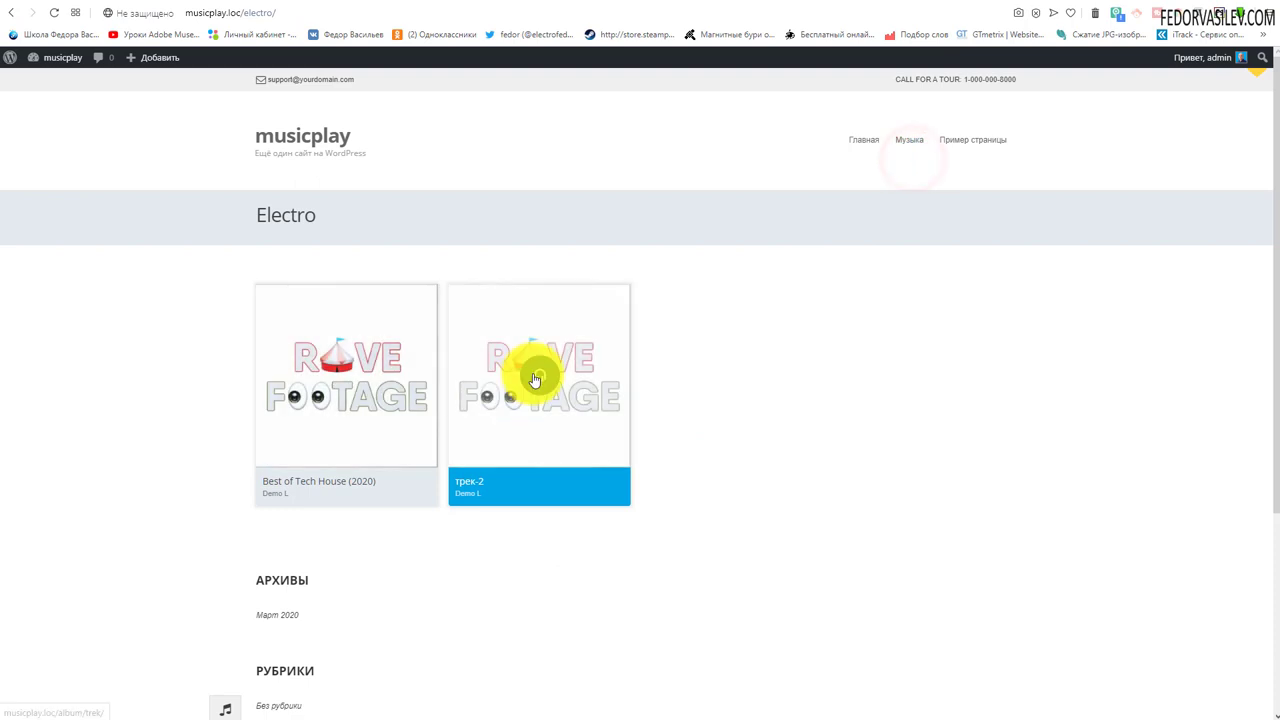
click(534, 373)
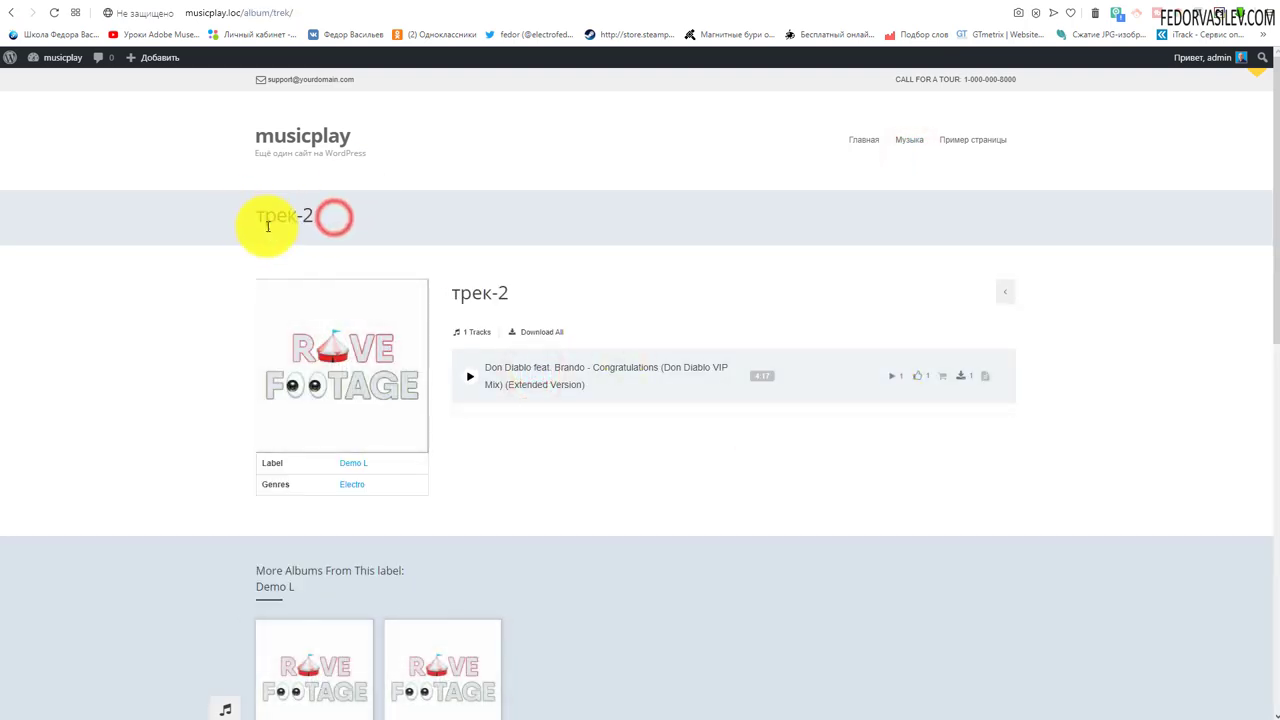
click(914, 163)
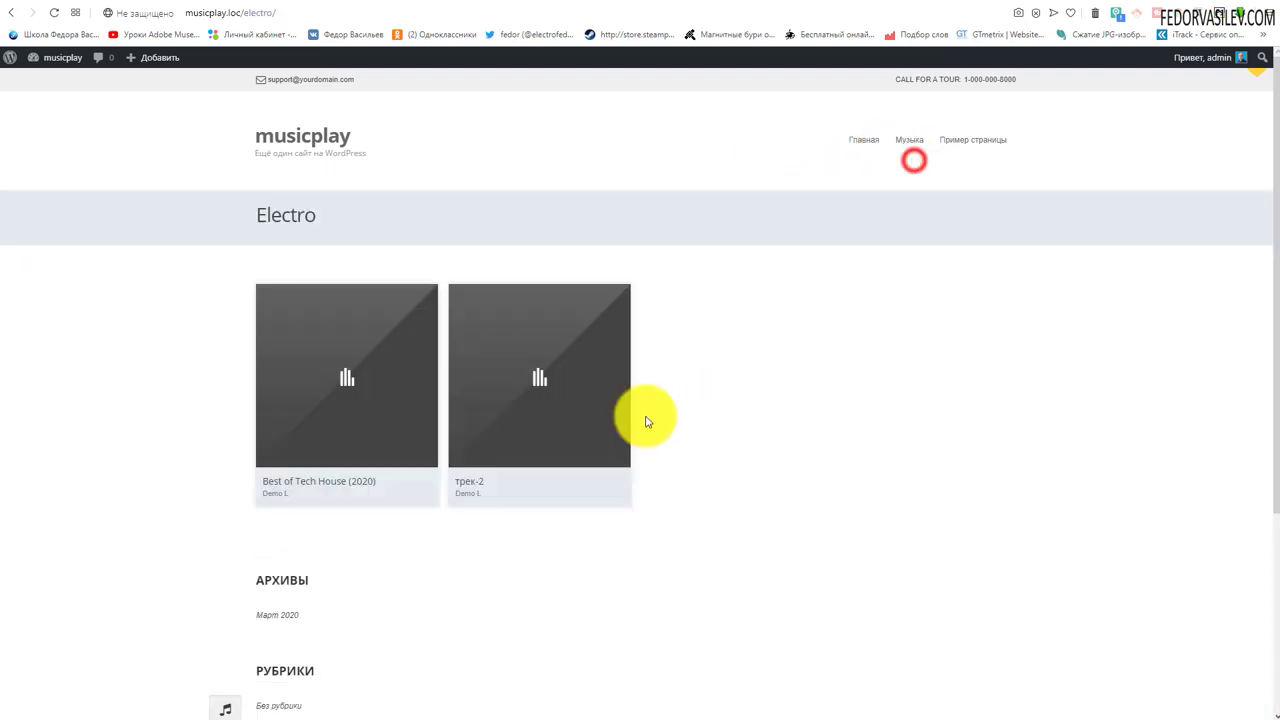
click(326, 366)
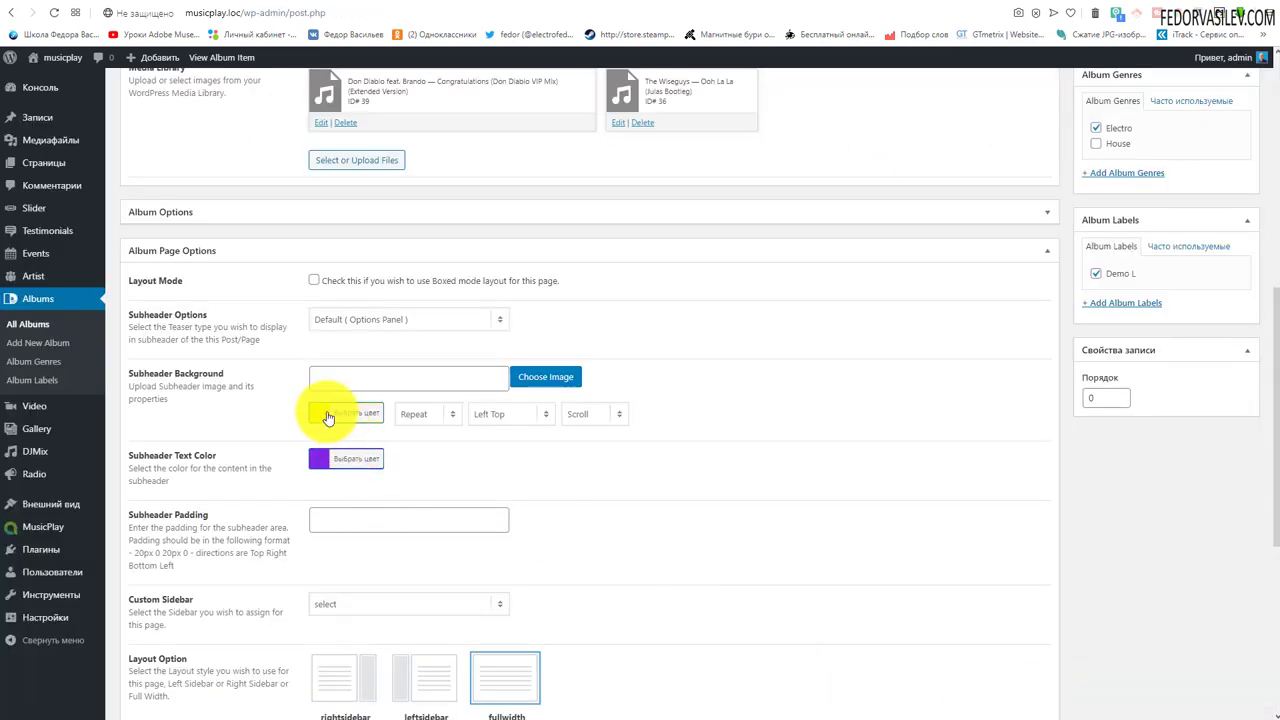
Step: Reset the Subheader Background colour and the Subheader Text Color in the album editor
click(328, 416)
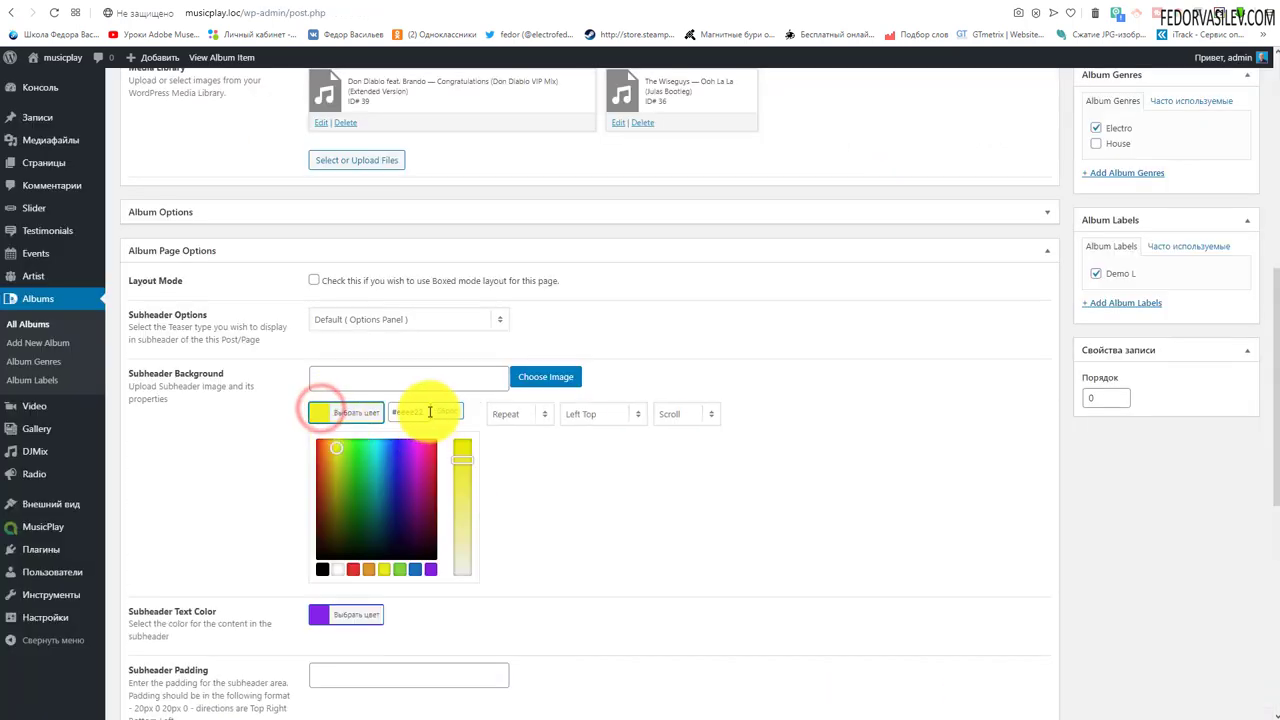
click(442, 411)
click(322, 458)
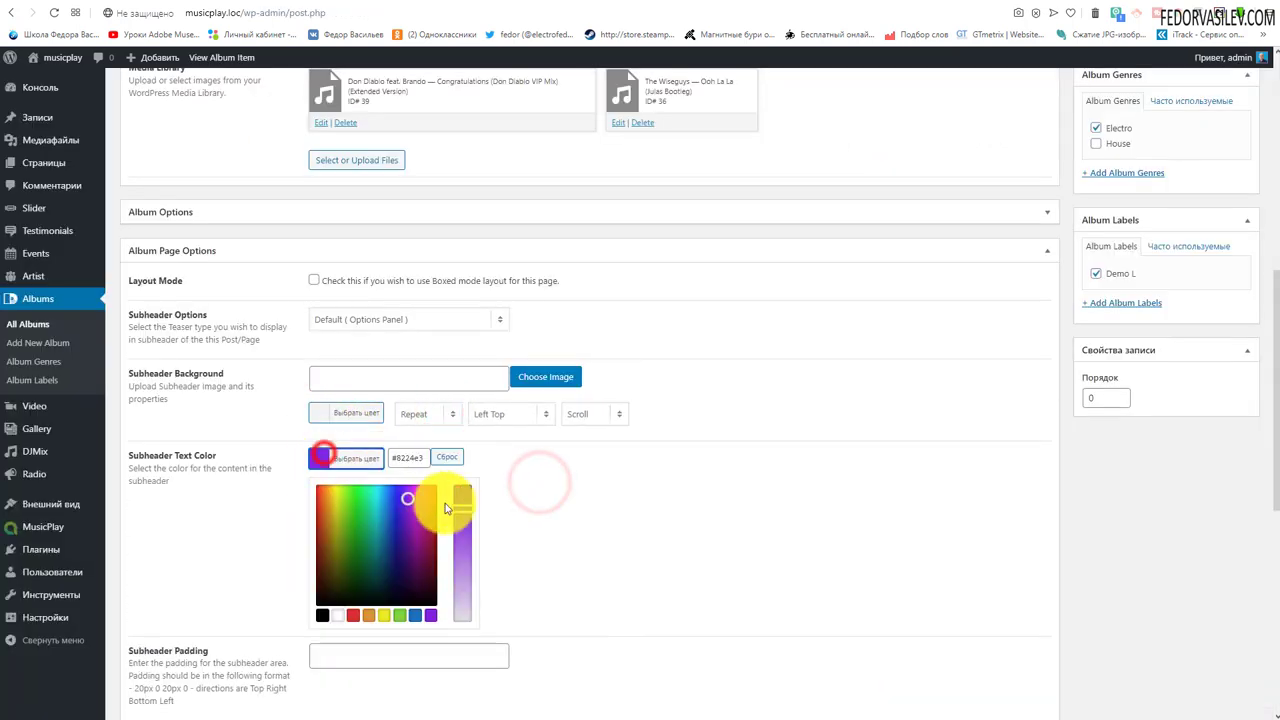
click(449, 461)
click(617, 502)
scroll(640, 490, down, 1)
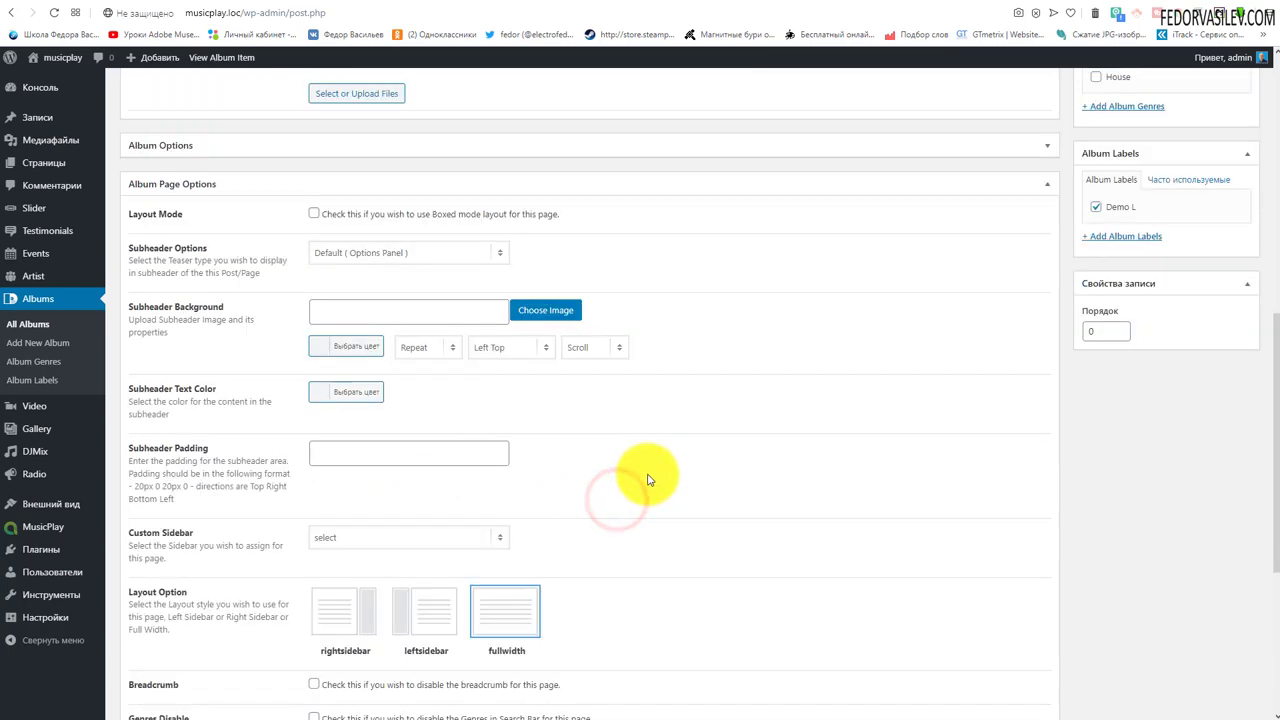
Step: Review the Custom Sidebar choices in the album editor and check the album's page for where a sidebar would go
scroll(647, 480, down, 3)
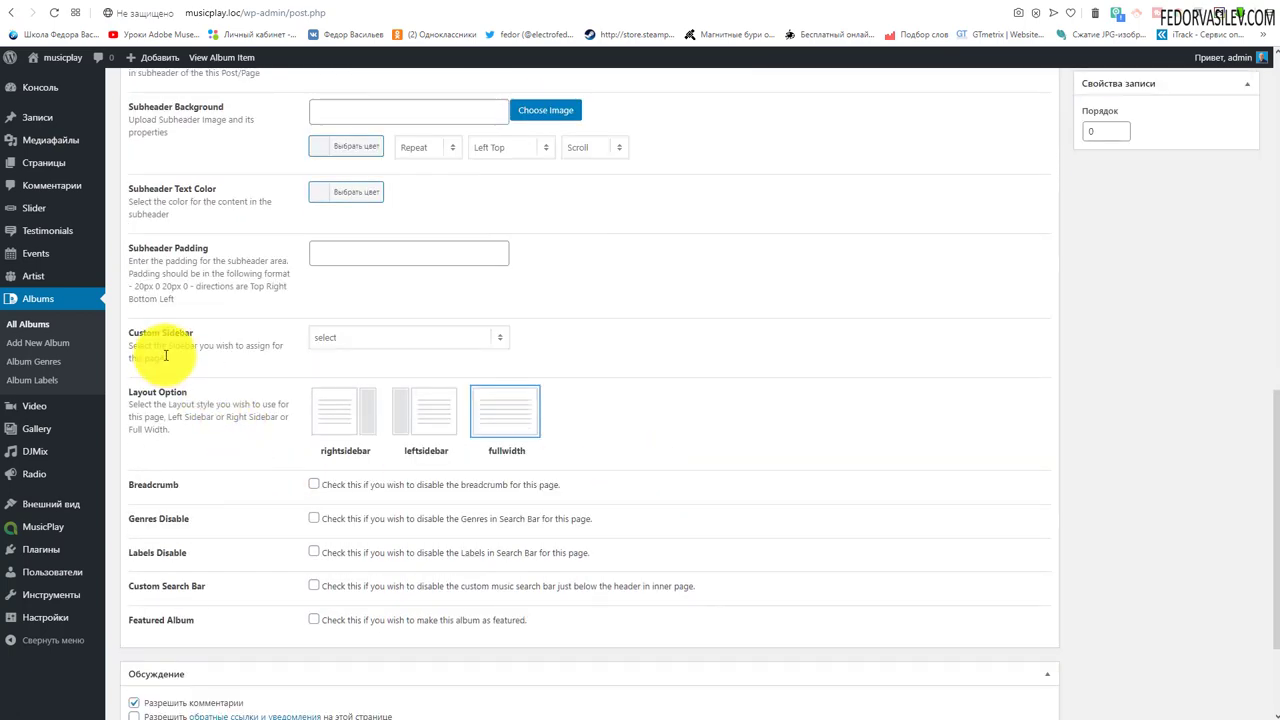
click(352, 335)
click(626, 345)
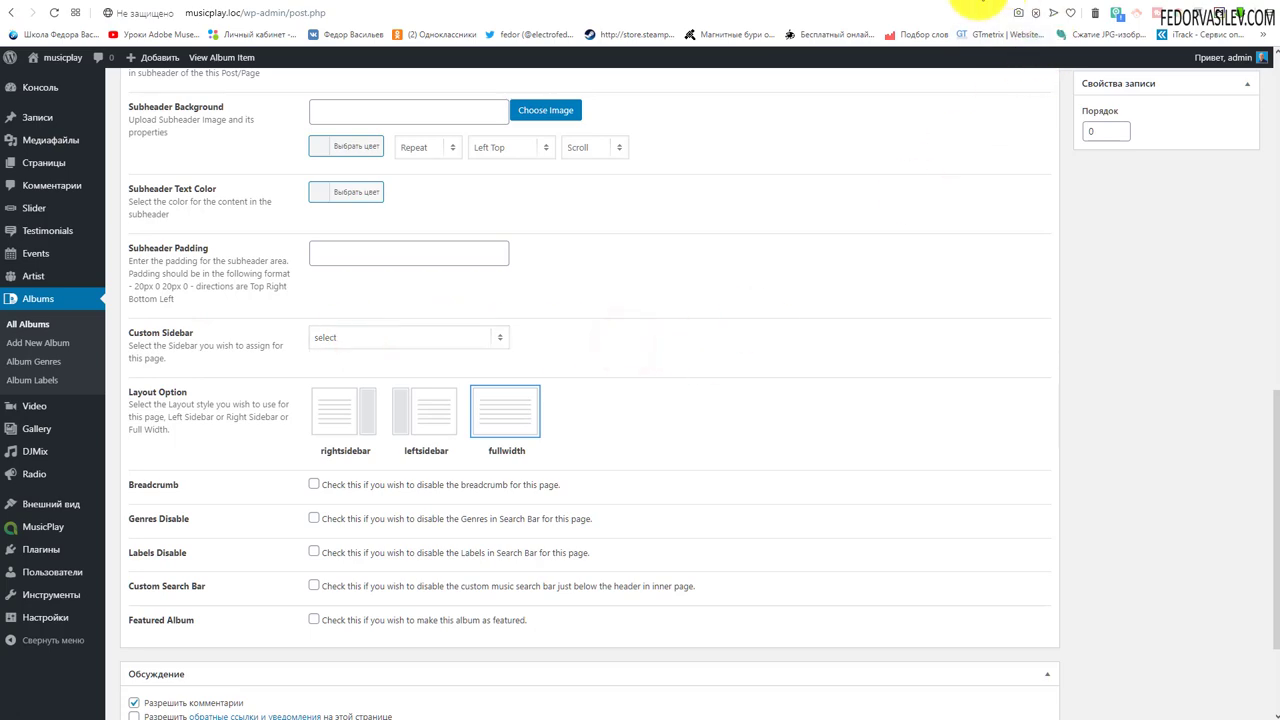
click(982, 6)
scroll(797, 312, down, 2)
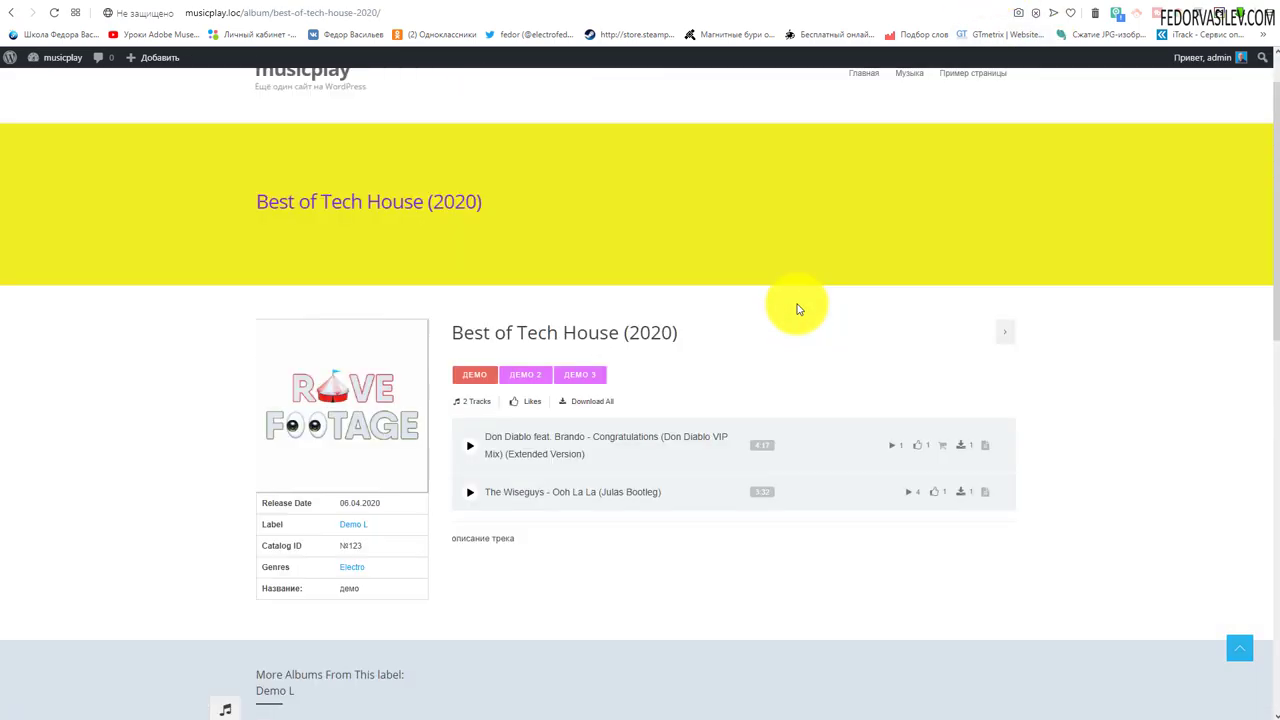
click(983, 6)
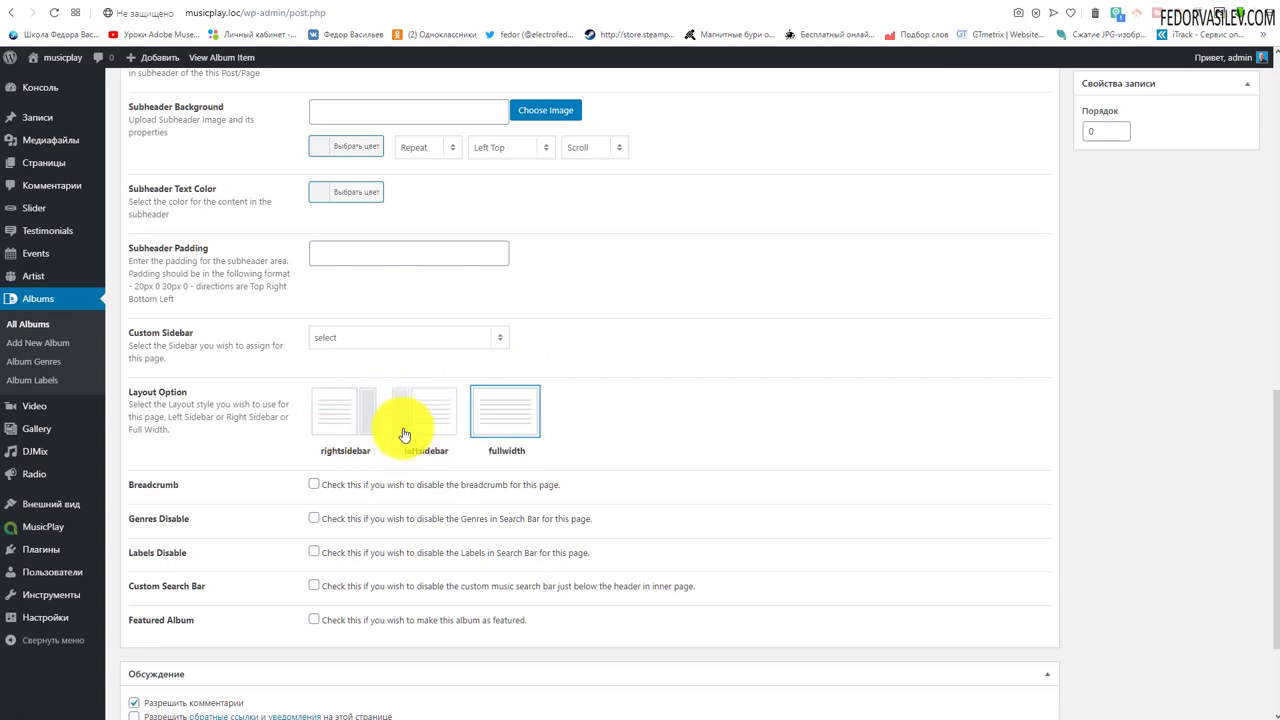
Step: Set the album's Layout Option to rightsidebar, update the album and open its page
scroll(250, 440, up, 1)
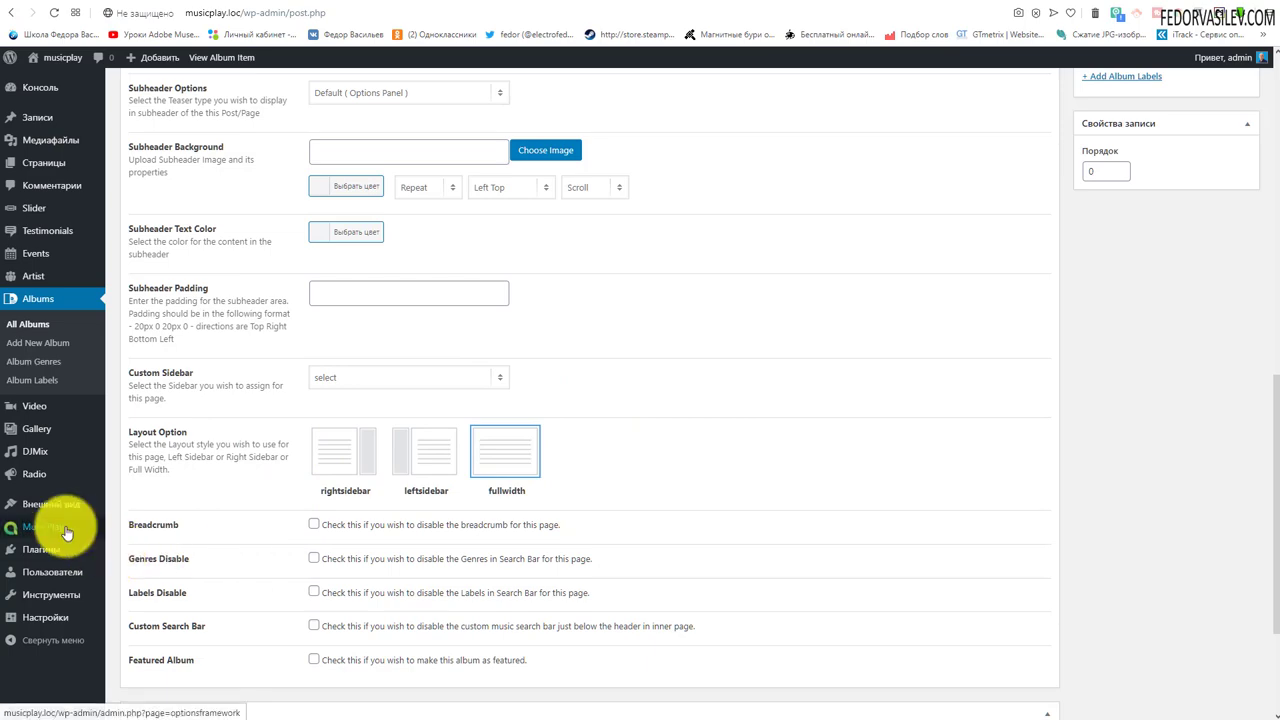
scroll(577, 514, up, 3)
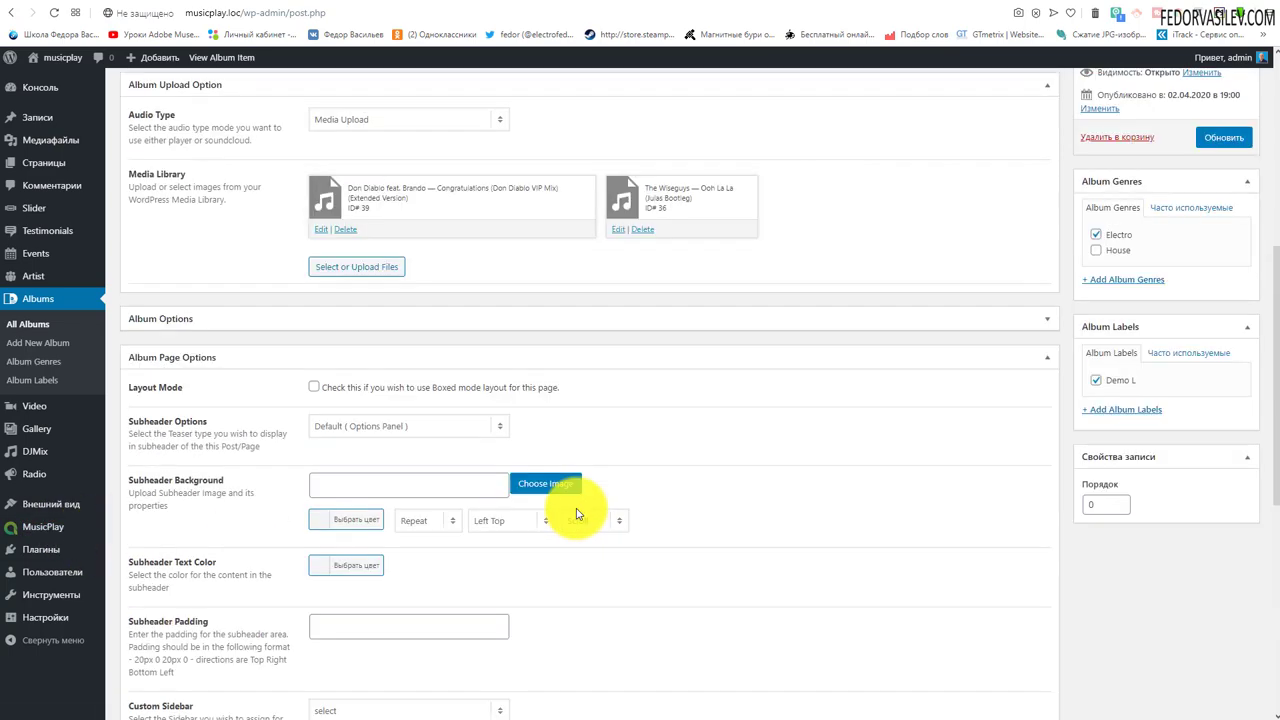
scroll(576, 514, down, 3)
scroll(600, 505, up, 8)
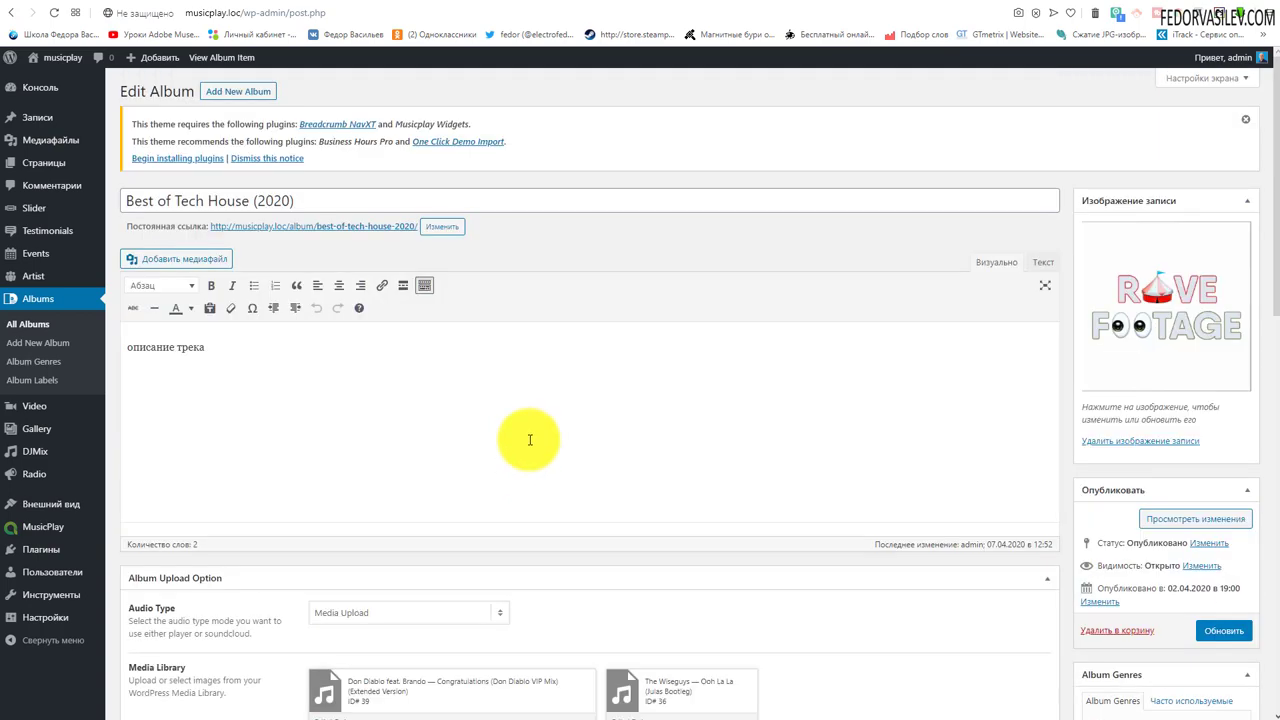
scroll(443, 332, down, 10)
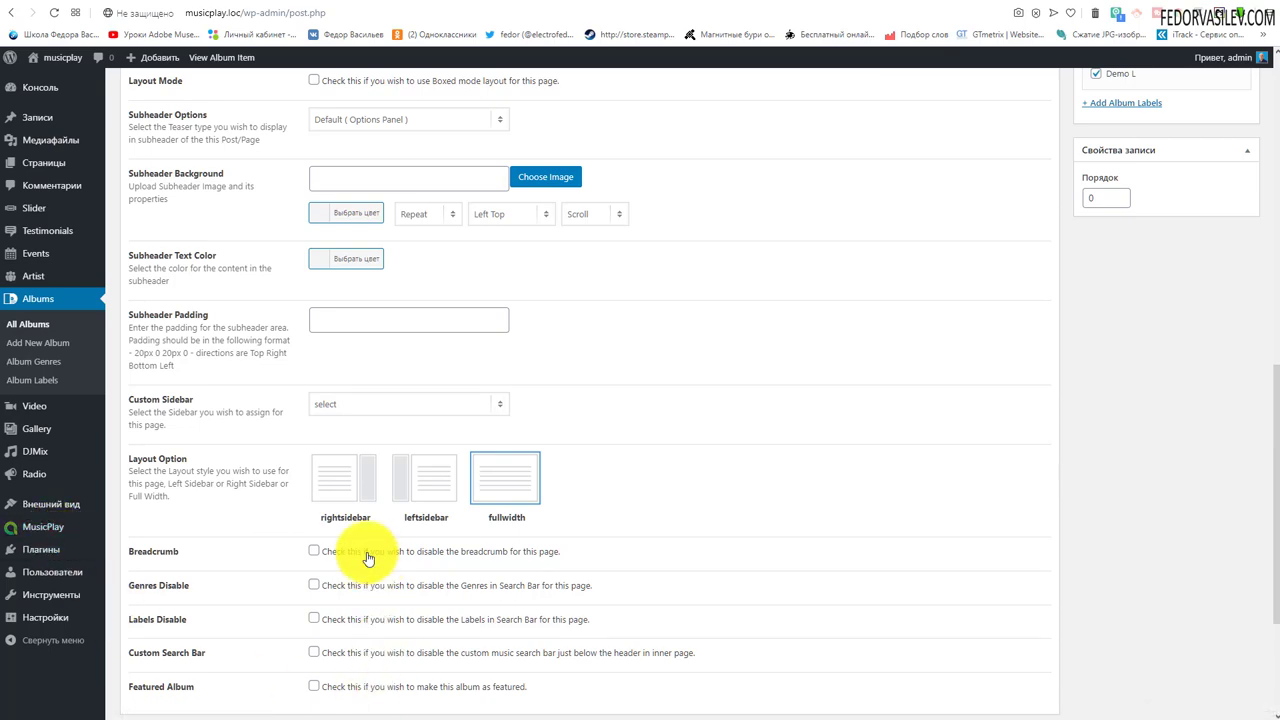
click(357, 492)
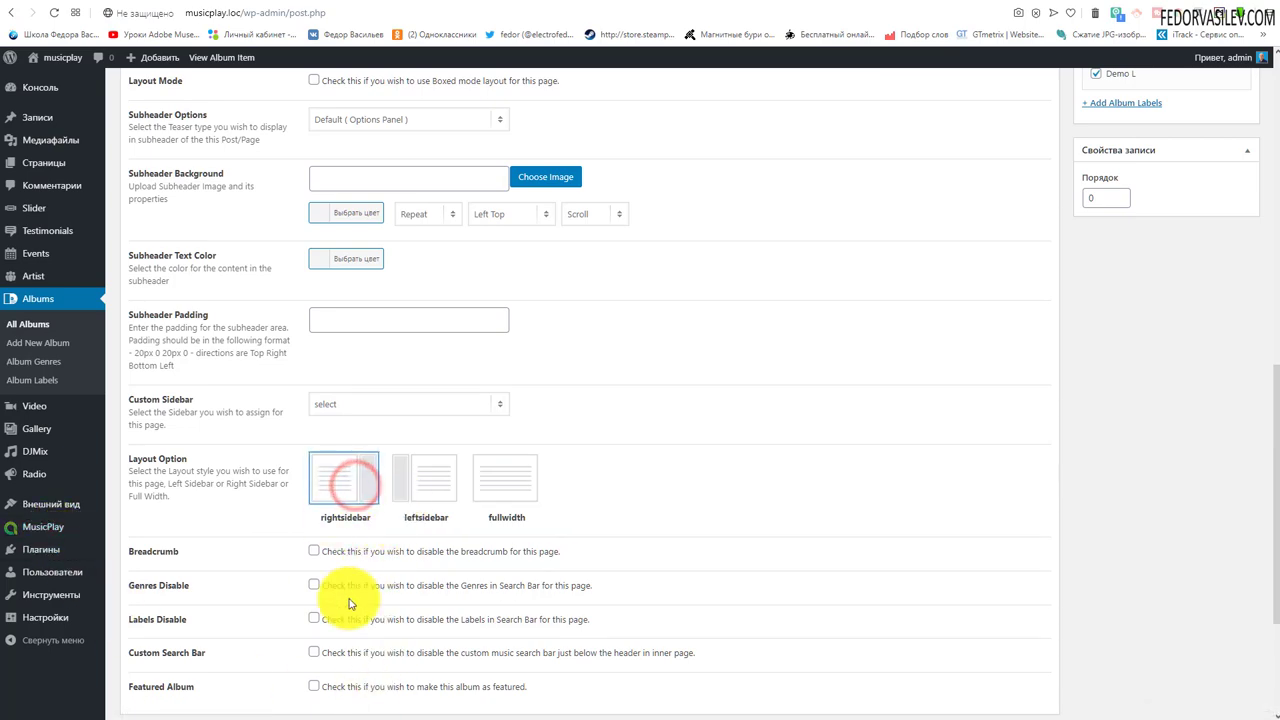
scroll(794, 514, up, 5)
click(1220, 298)
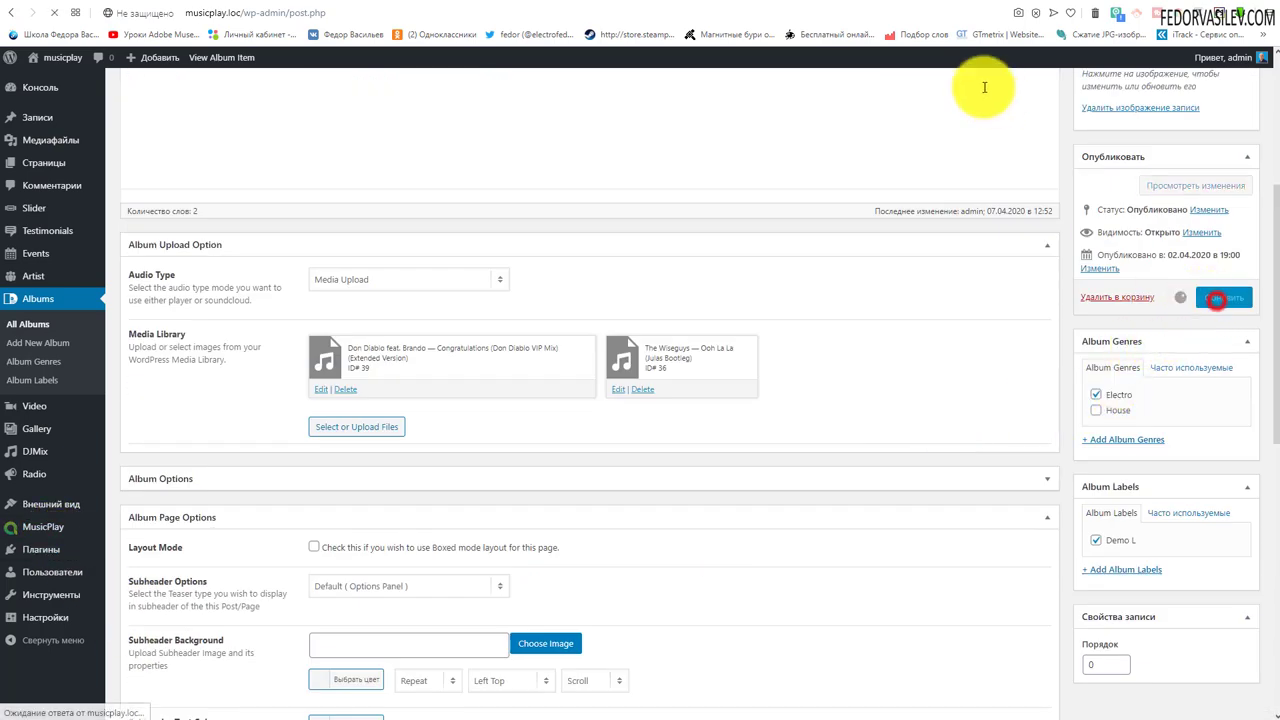
click(221, 57)
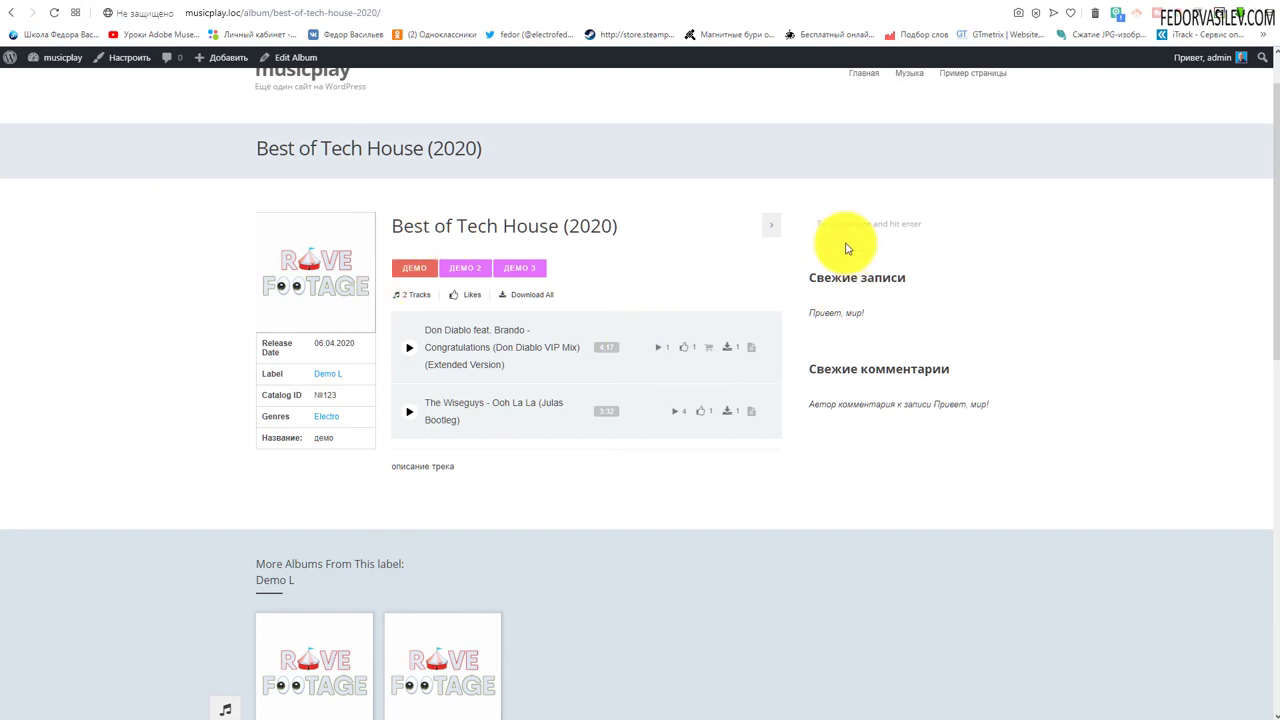
Step: Examine the sidebar on the Best of Tech House (2020) page and compare it with трек-2 from the Electro genre page
click(809, 222)
click(1146, 266)
scroll(928, 151, up, 1)
click(917, 163)
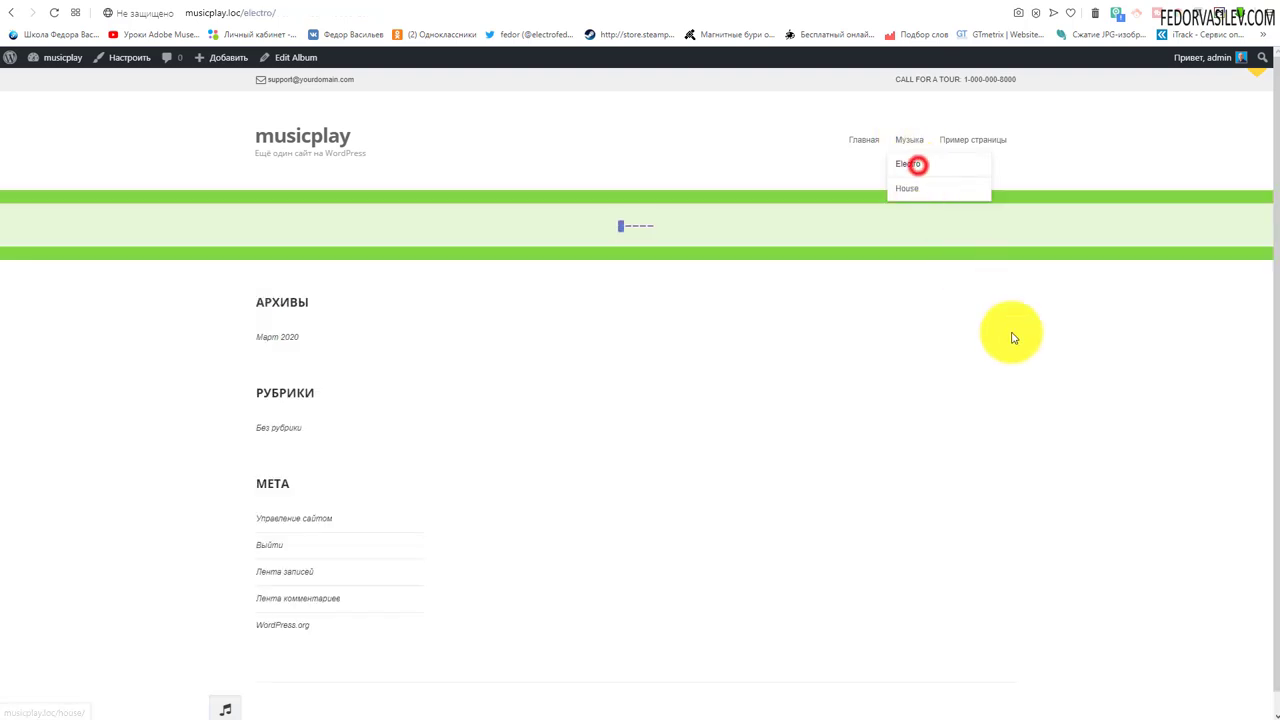
click(540, 375)
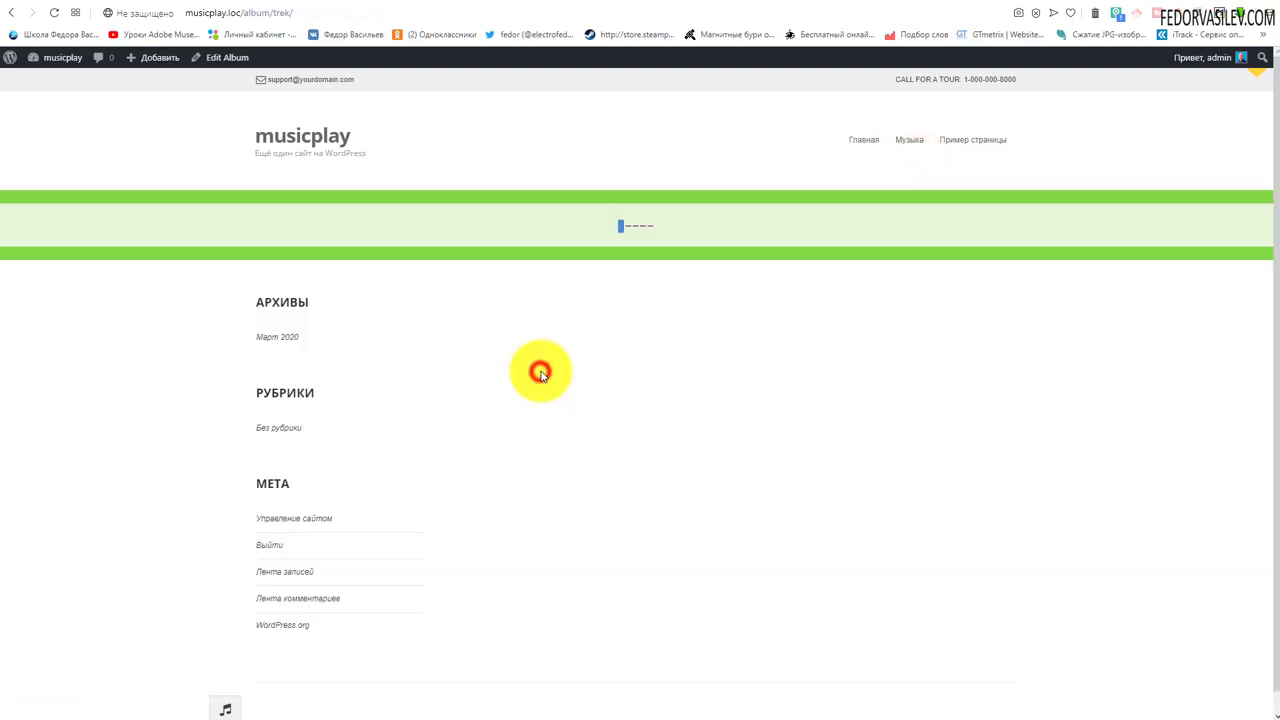
scroll(1100, 510, down, 3)
scroll(960, 300, up, 3)
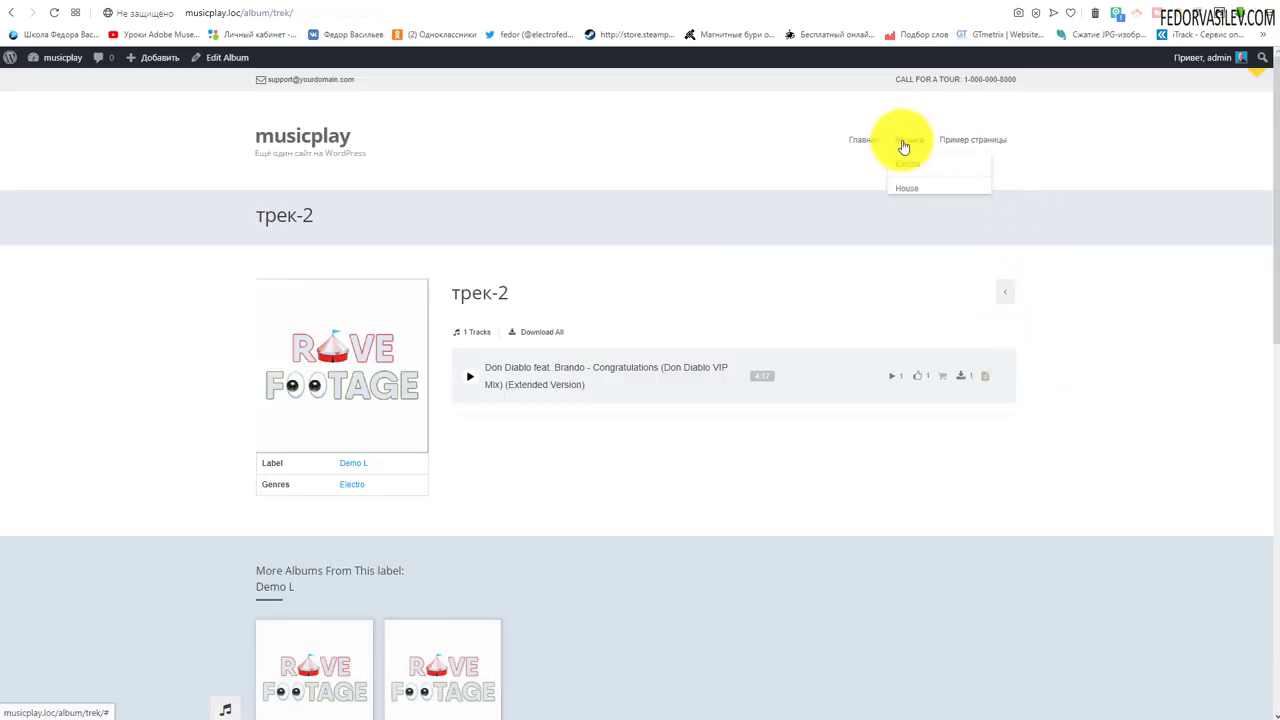
click(910, 168)
click(343, 372)
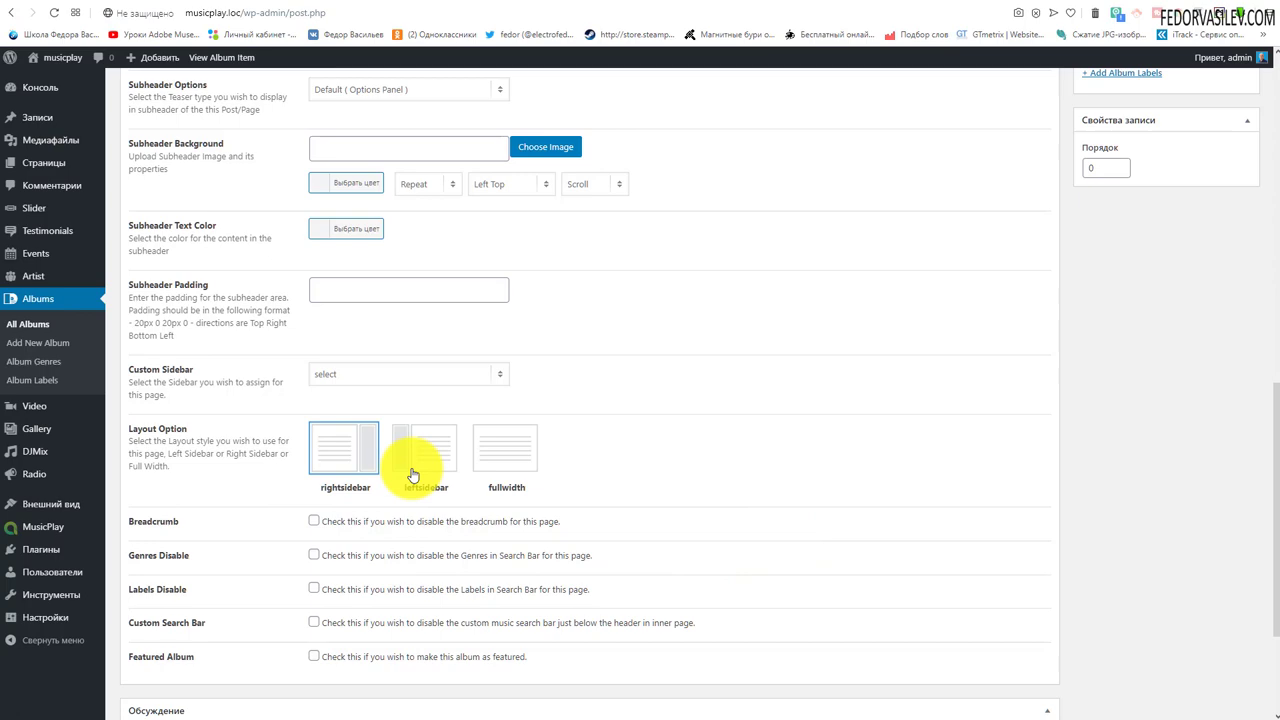
Step: Set the album's Layout Option back to fullwidth
click(506, 448)
scroll(734, 482, down, 3)
scroll(734, 482, up, 1)
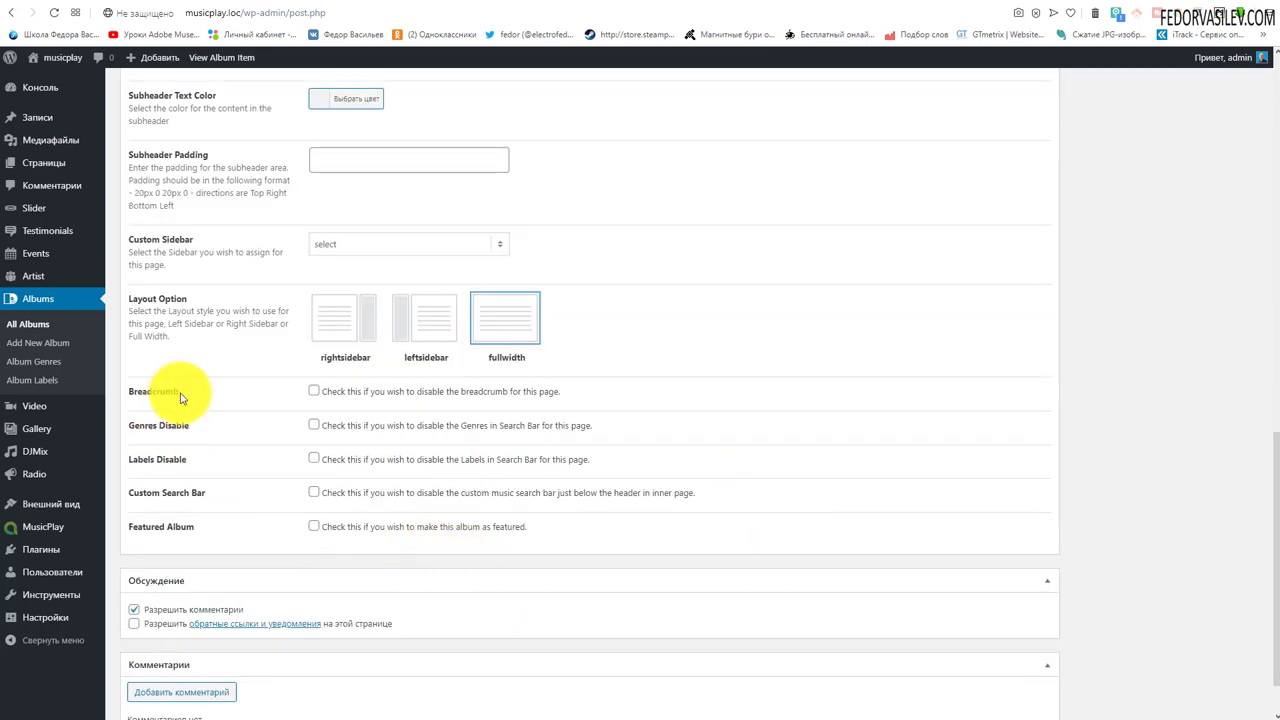
Step: Review the Breadcrumb to Featured Album options and check the album's page for the elements they control
drag(180, 391, 160, 527)
click(863, 449)
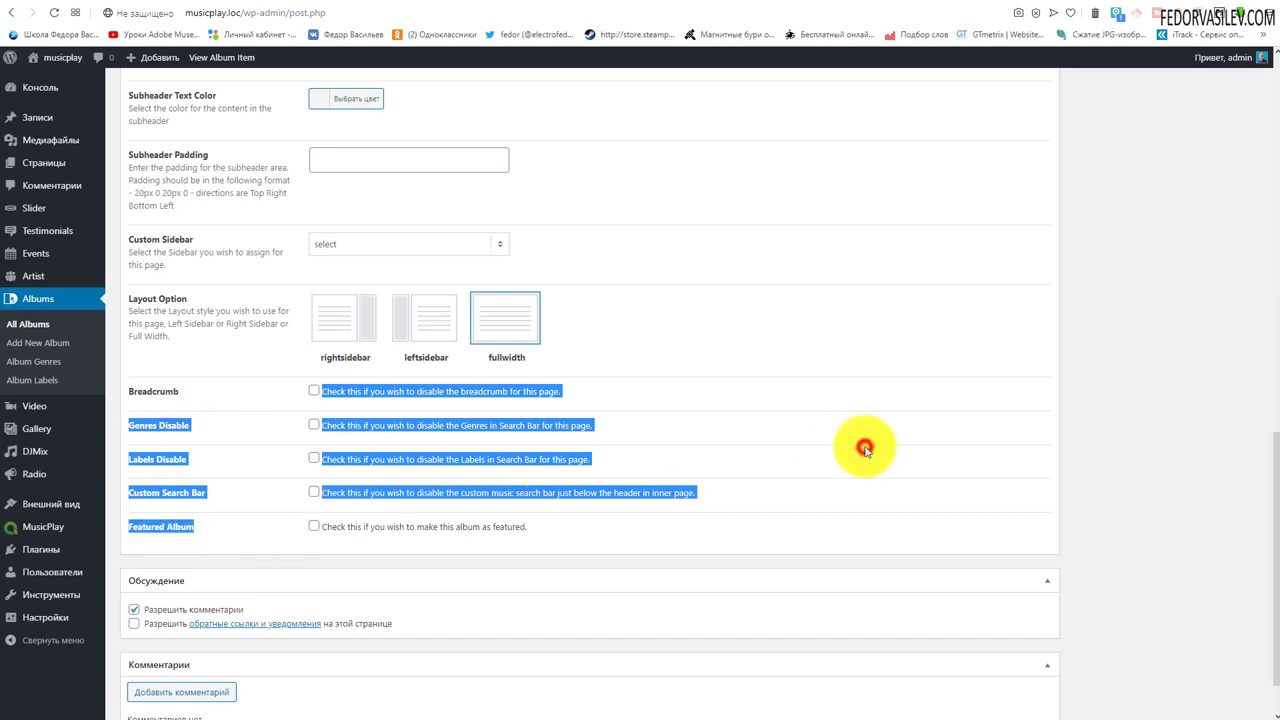
click(908, 524)
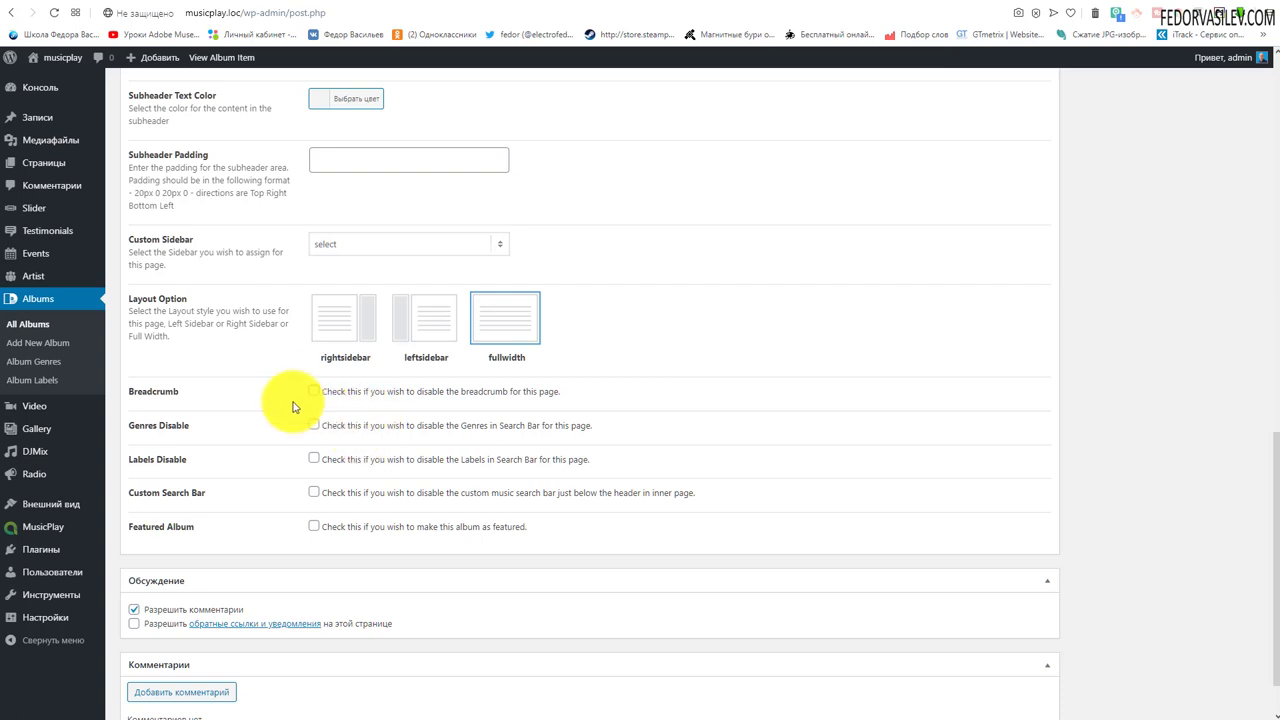
click(1014, 8)
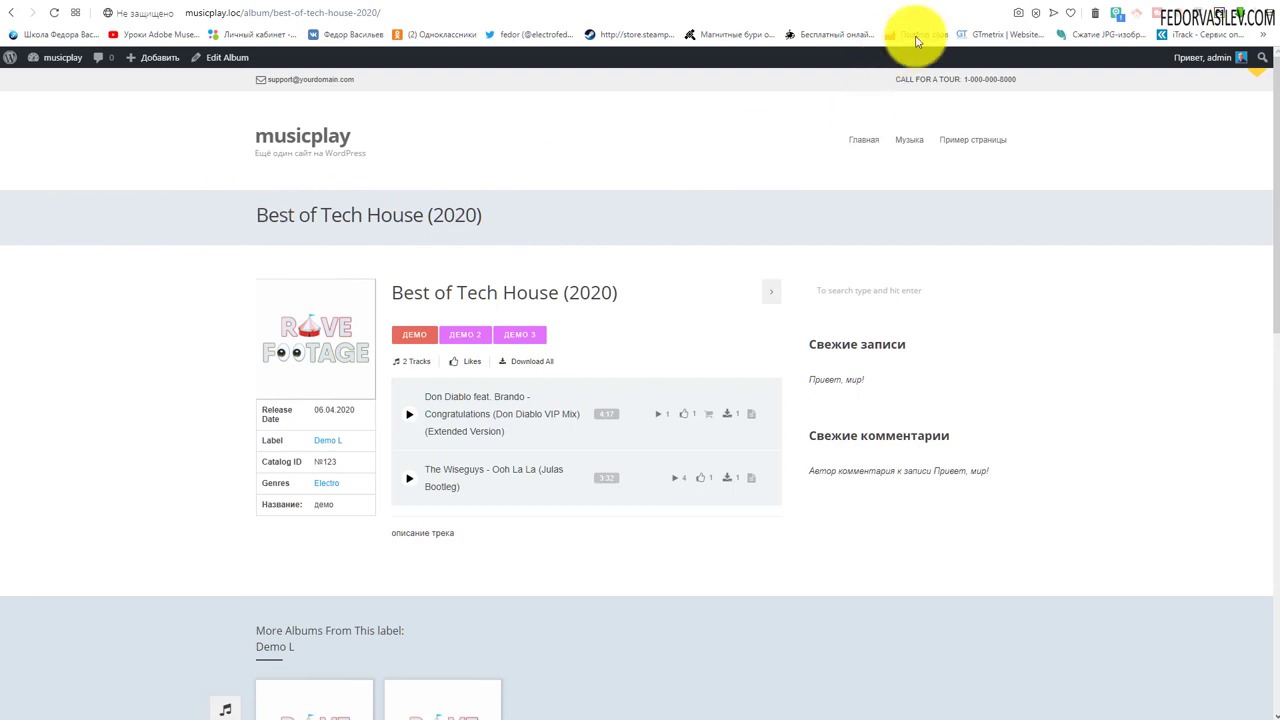
click(935, 4)
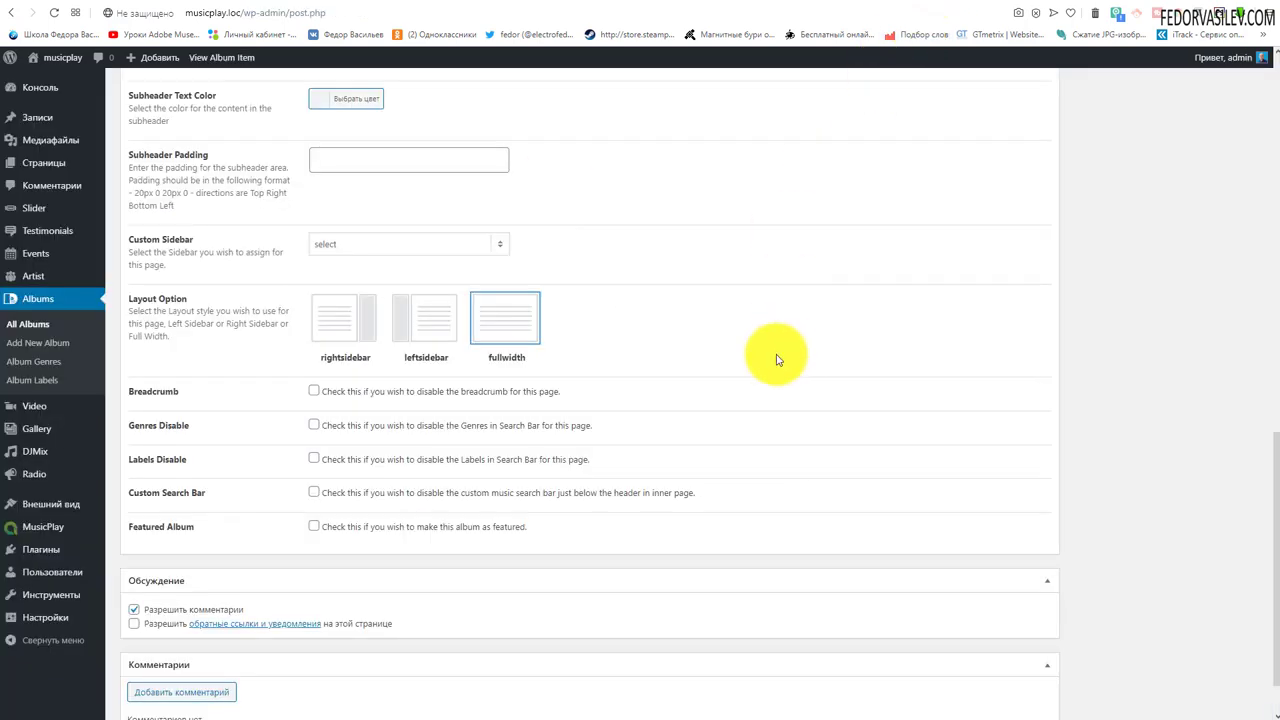
Step: Disable the breadcrumb for the album, update it and reload its page to examine the effect
click(314, 391)
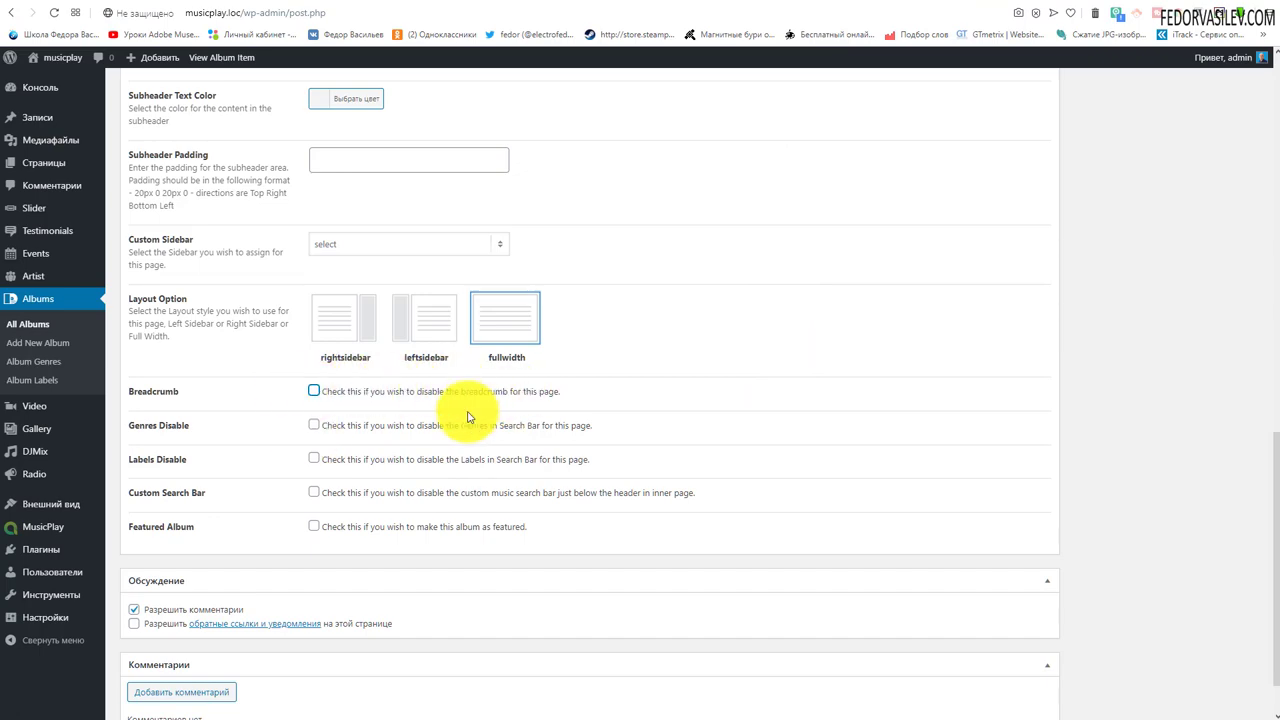
click(314, 391)
scroll(800, 400, up, 6)
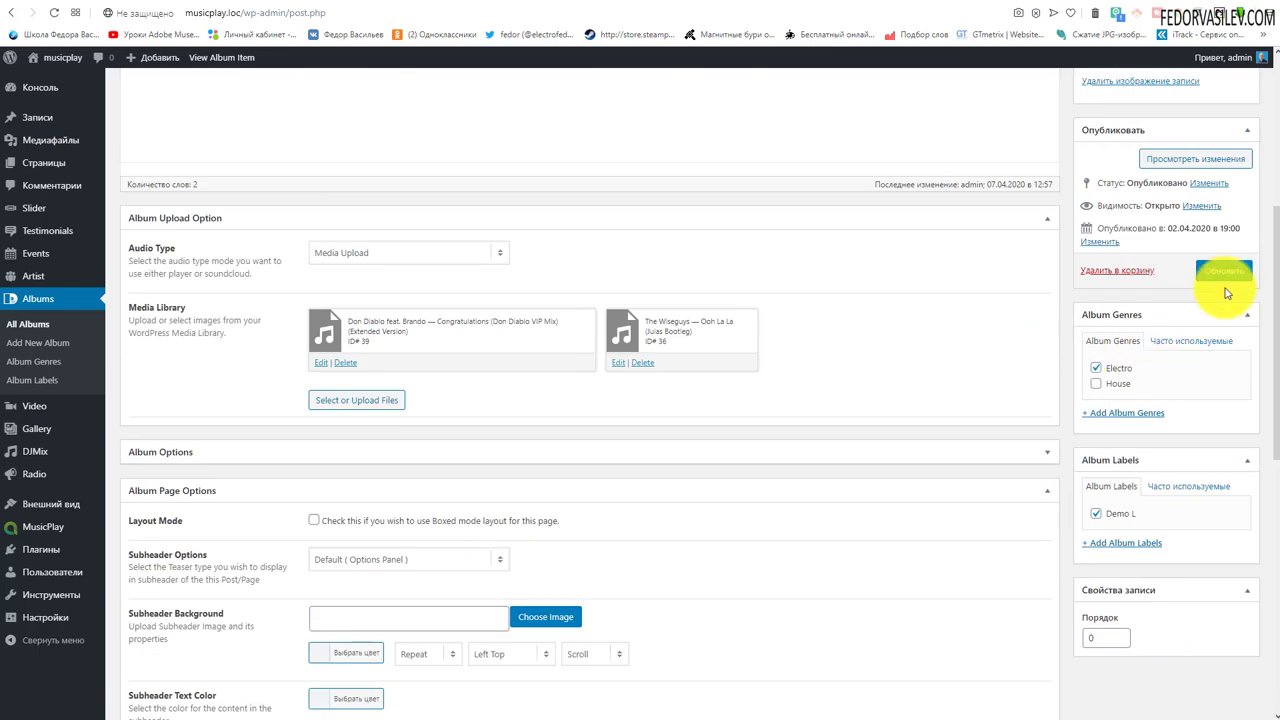
click(1224, 271)
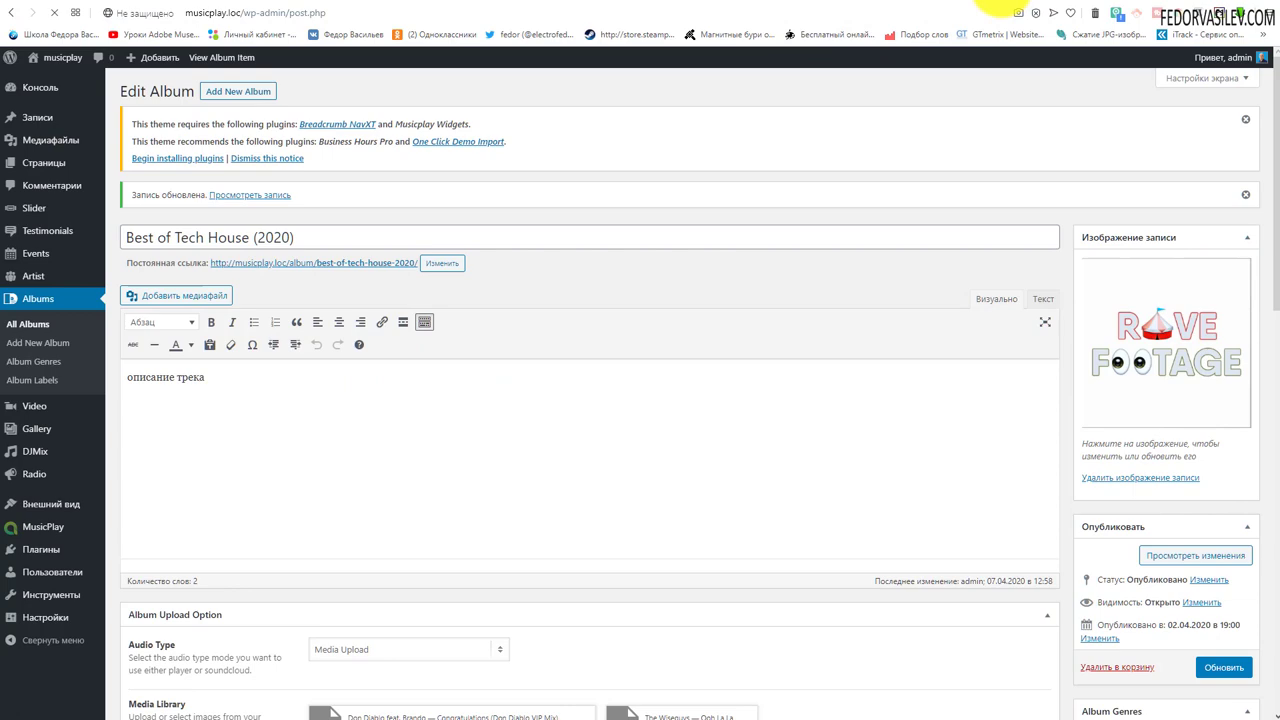
click(8, 42)
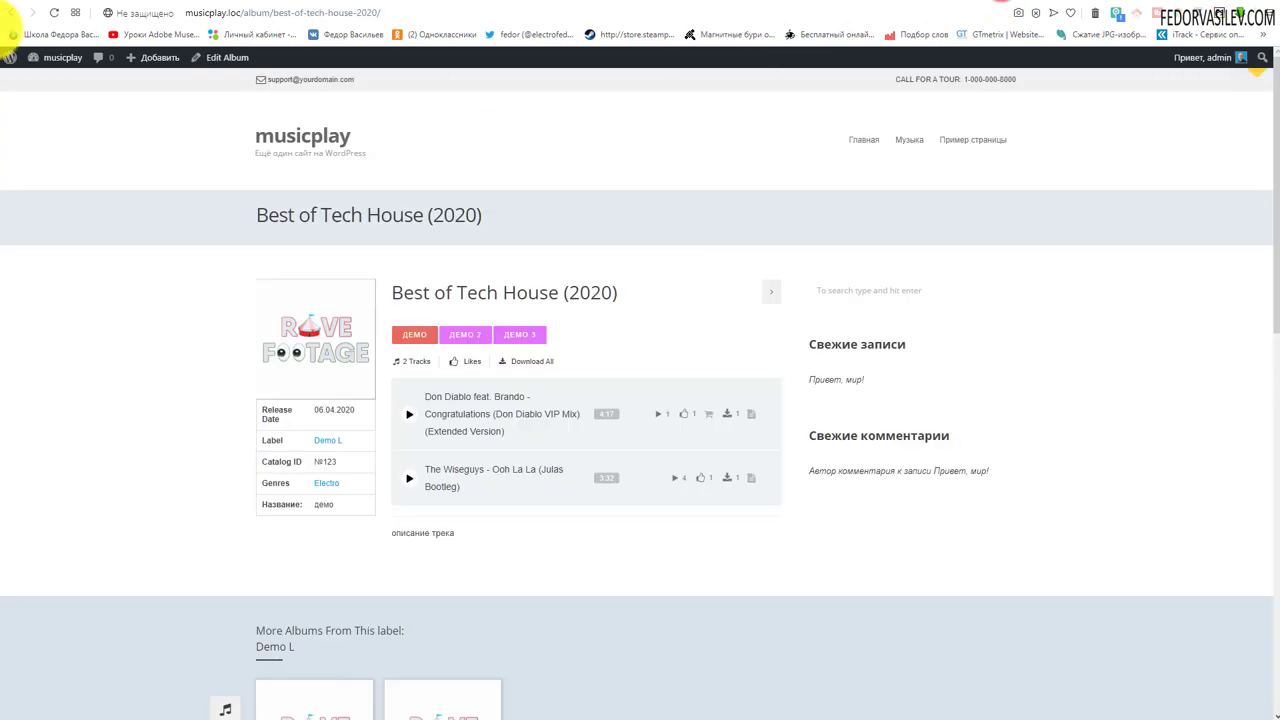
click(55, 13)
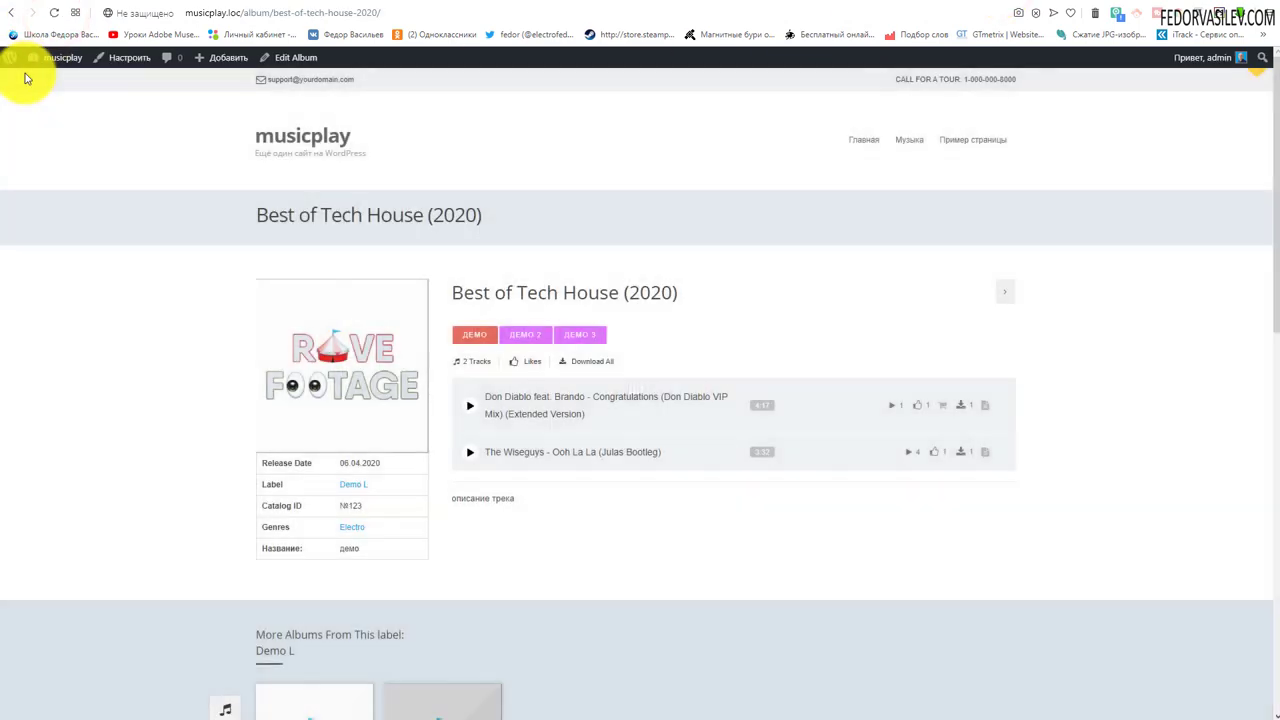
scroll(531, 366, down, 5)
scroll(531, 366, up, 5)
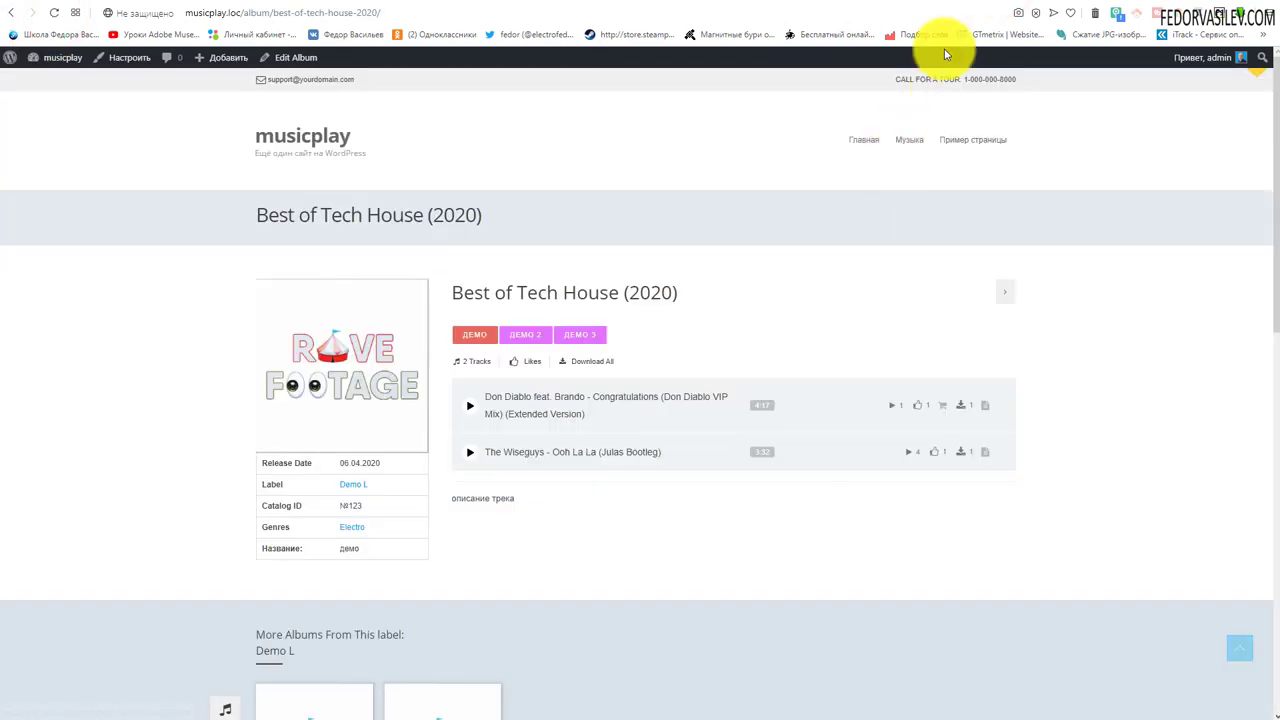
Step: Return to the album editor and clear the option that disables the breadcrumb
click(945, 3)
scroll(340, 425, down, 15)
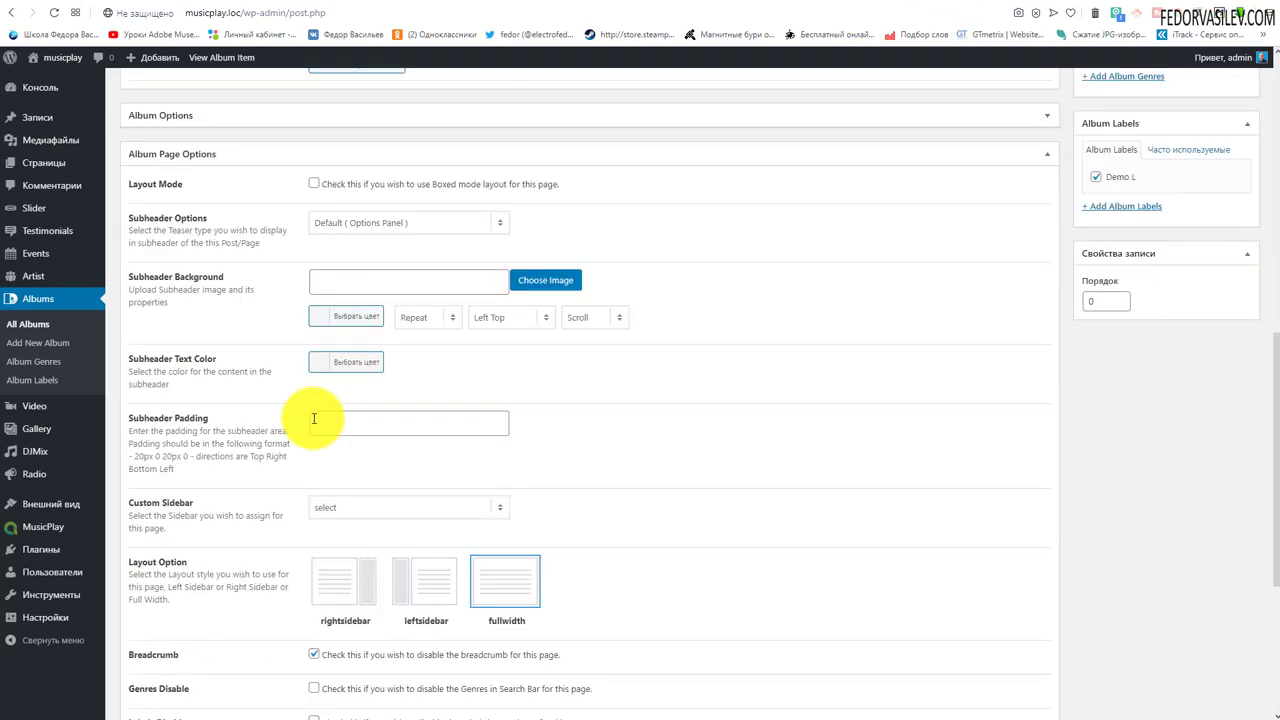
click(315, 325)
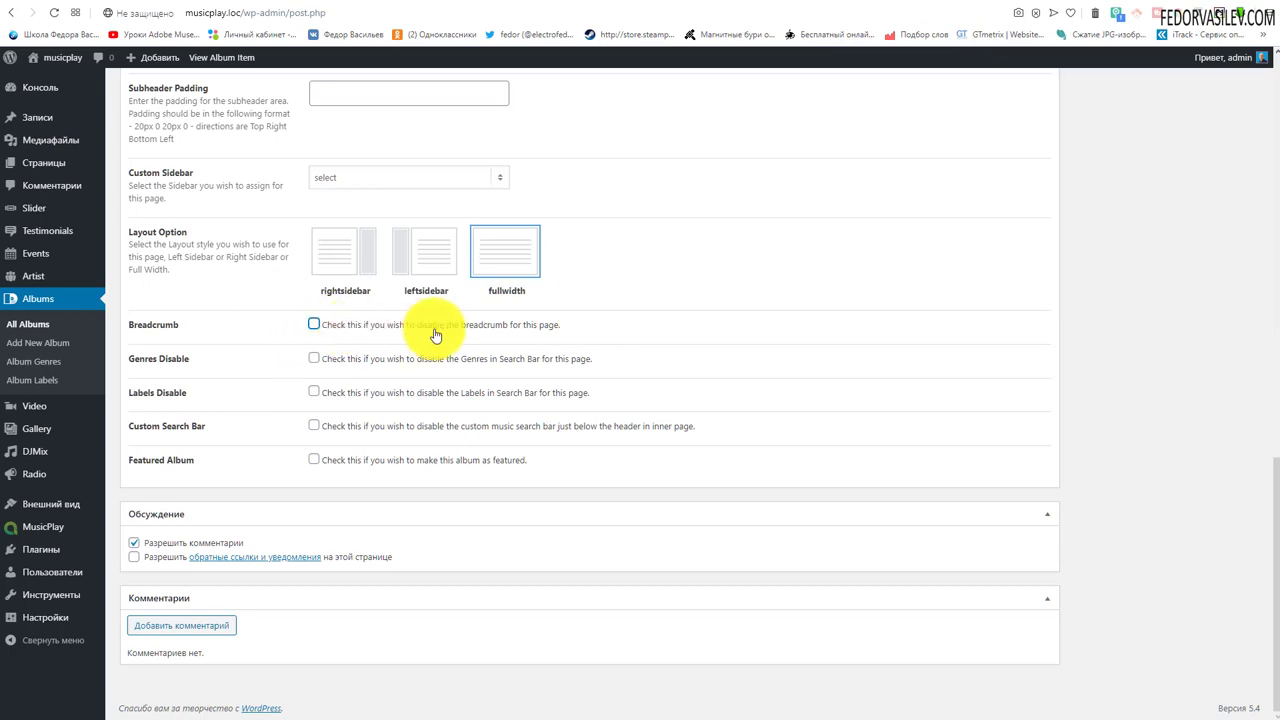
scroll(420, 400, up, 3)
scroll(840, 477, up, 7)
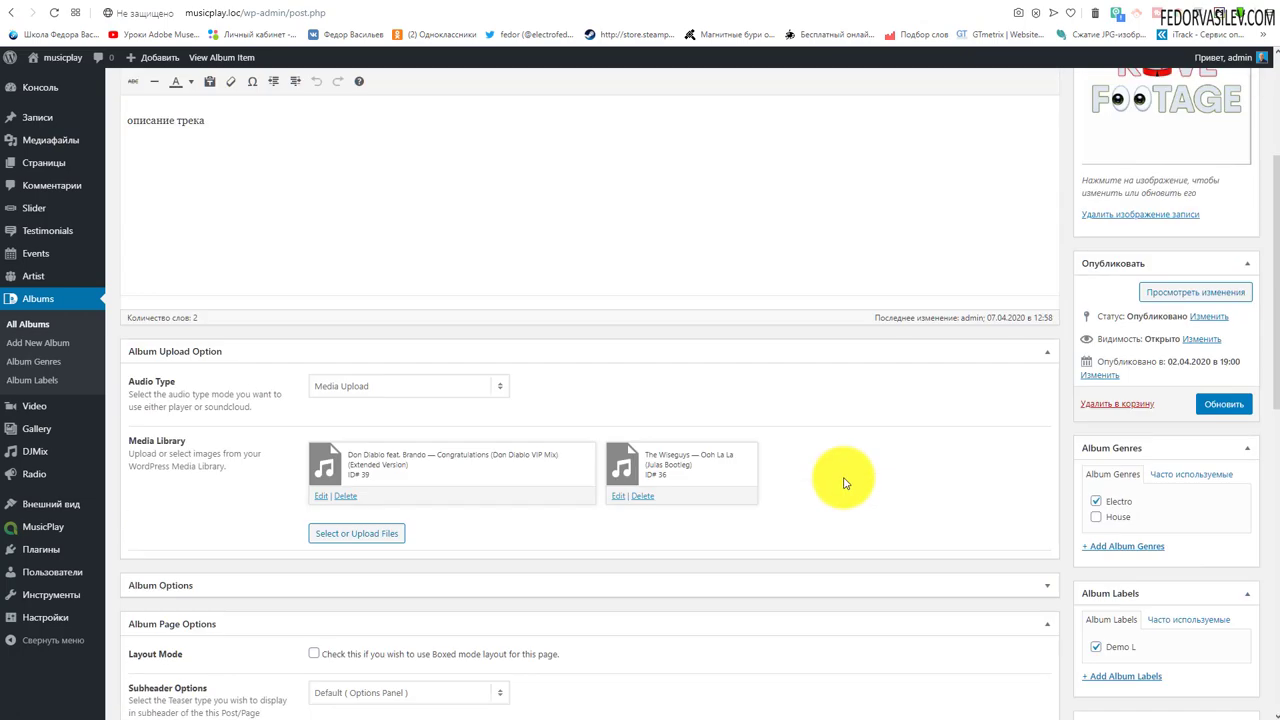
scroll(835, 470, down, 8)
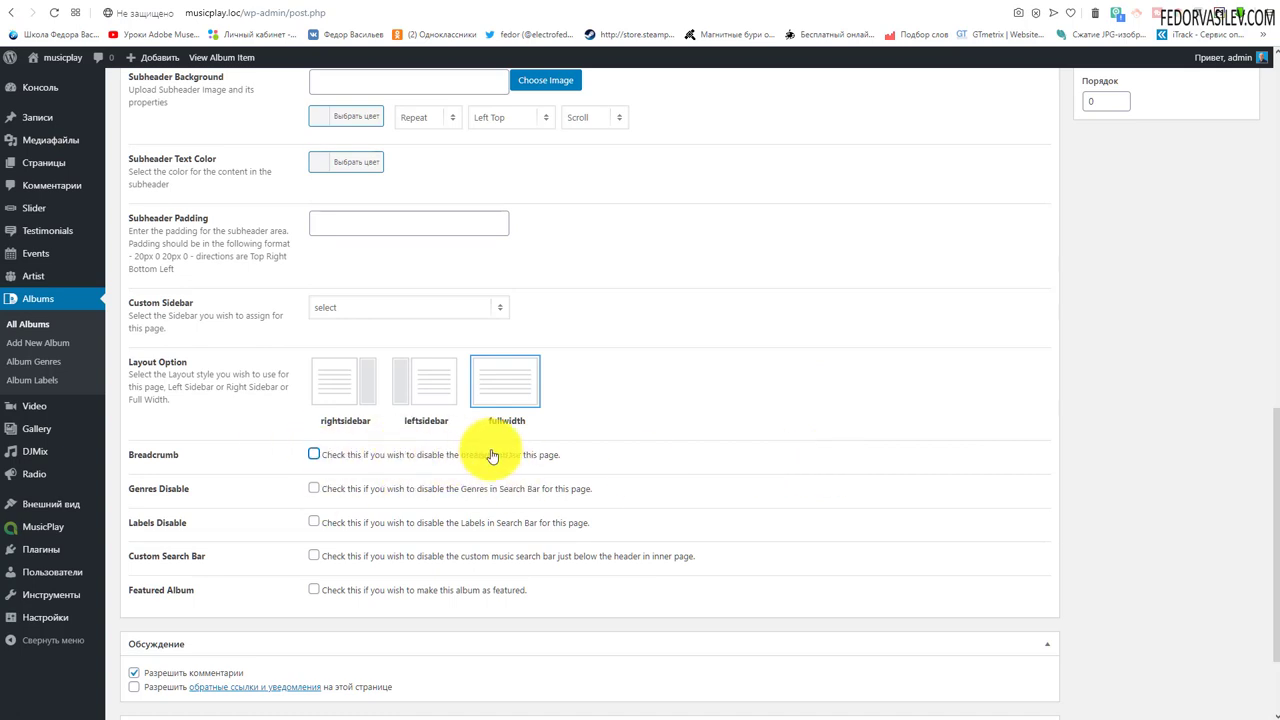
Step: Disable both the genres and the labels in the search bar for this album page
drag(600, 490, 303, 505)
click(314, 489)
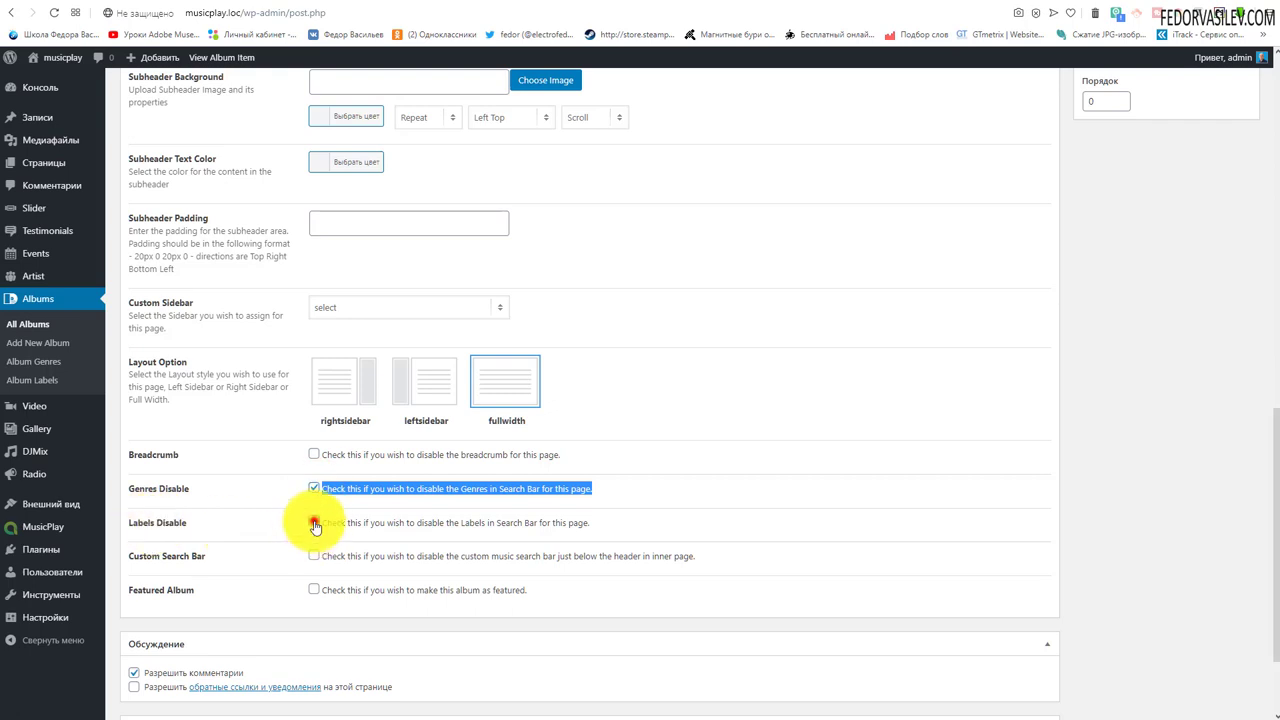
click(314, 523)
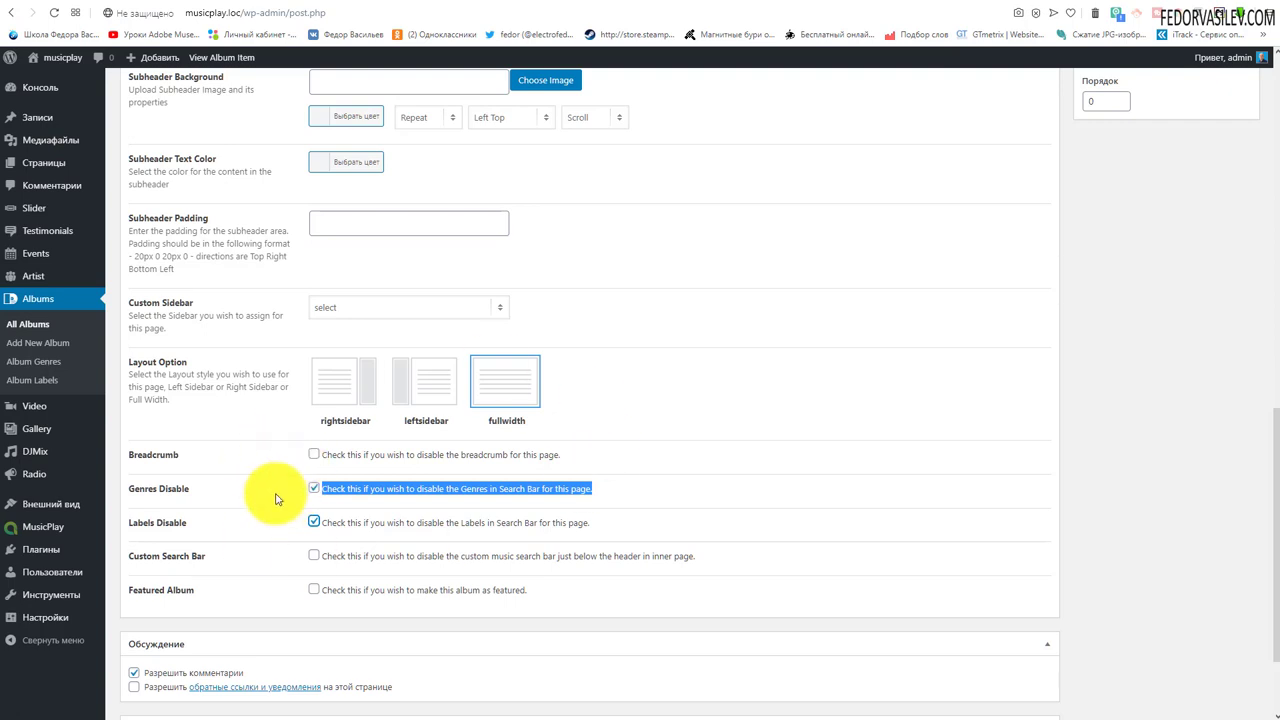
click(646, 492)
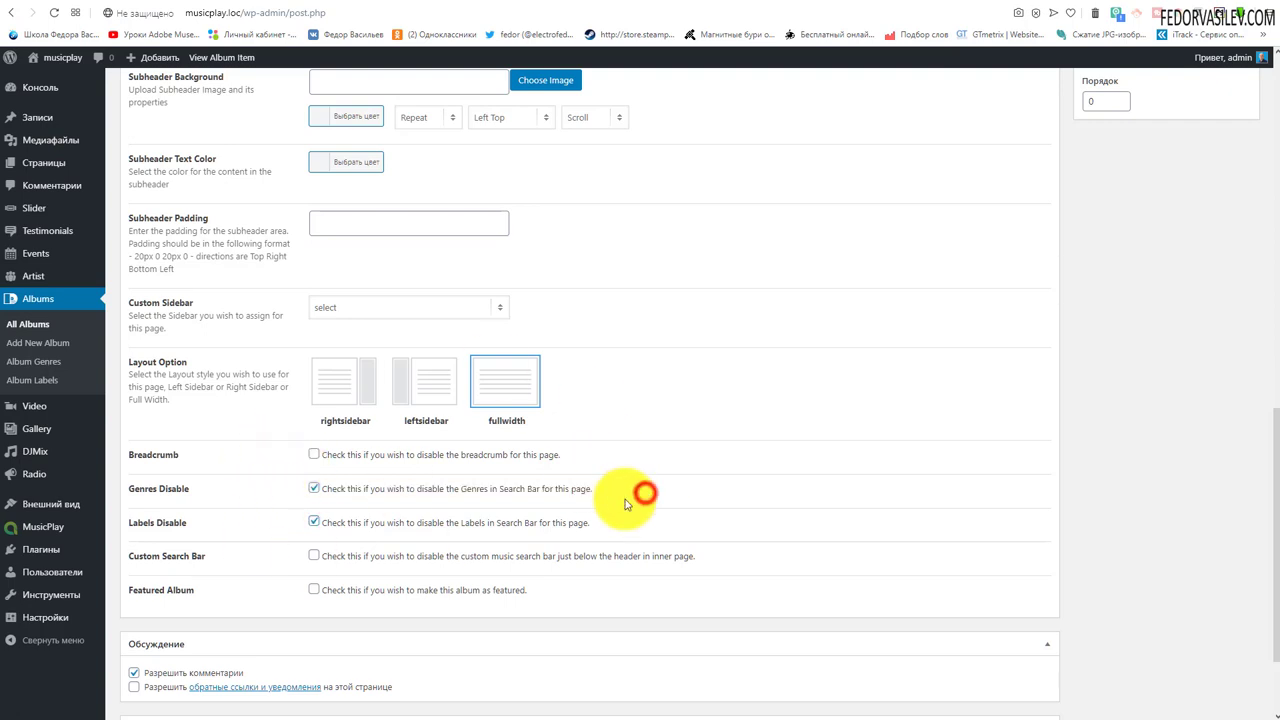
Step: Inspect the Best of Tech House (2020) album page and the Electro genre page for the search bar with genres and labels
click(1003, 3)
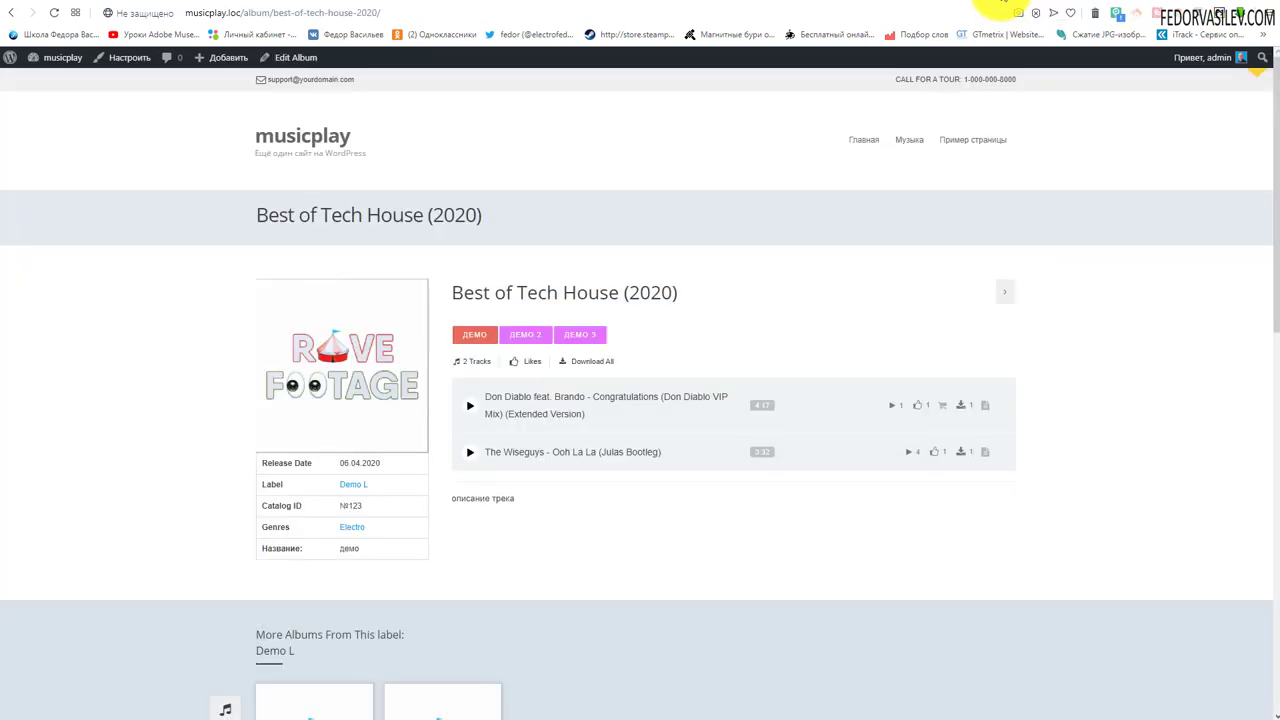
mouse_move(925, 141)
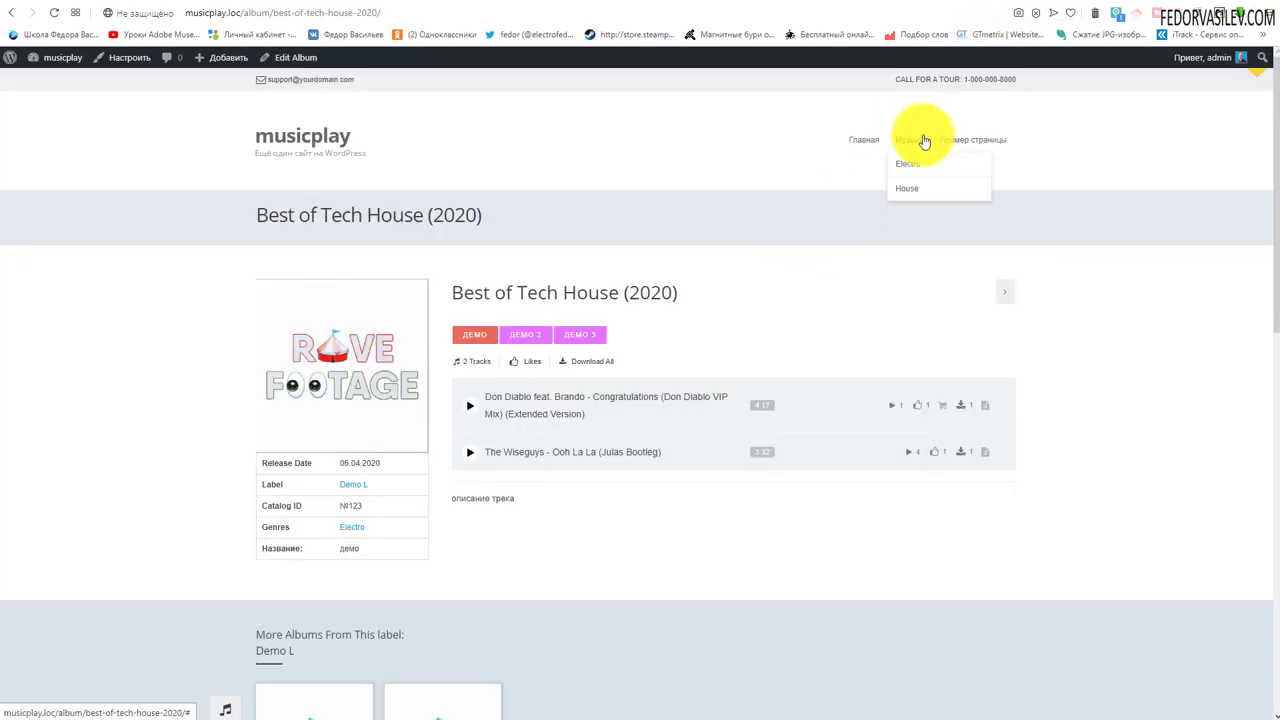
scroll(343, 271, down, 3)
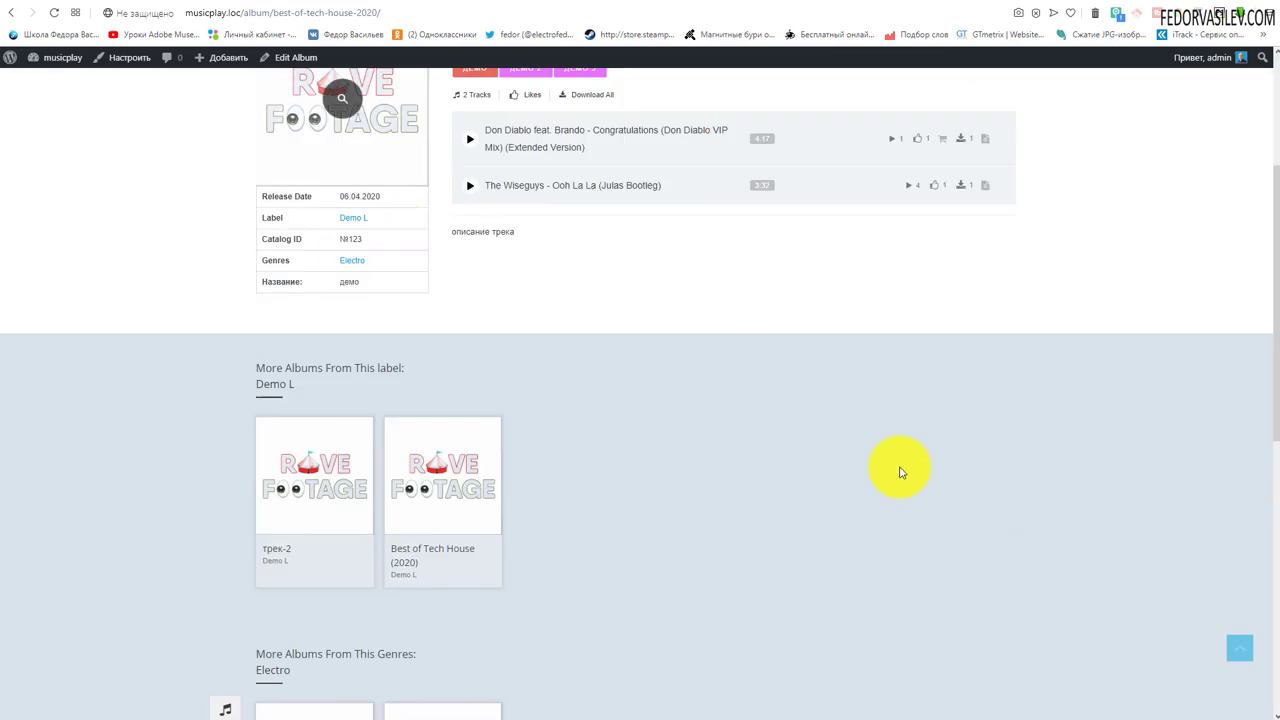
scroll(366, 251, up, 3)
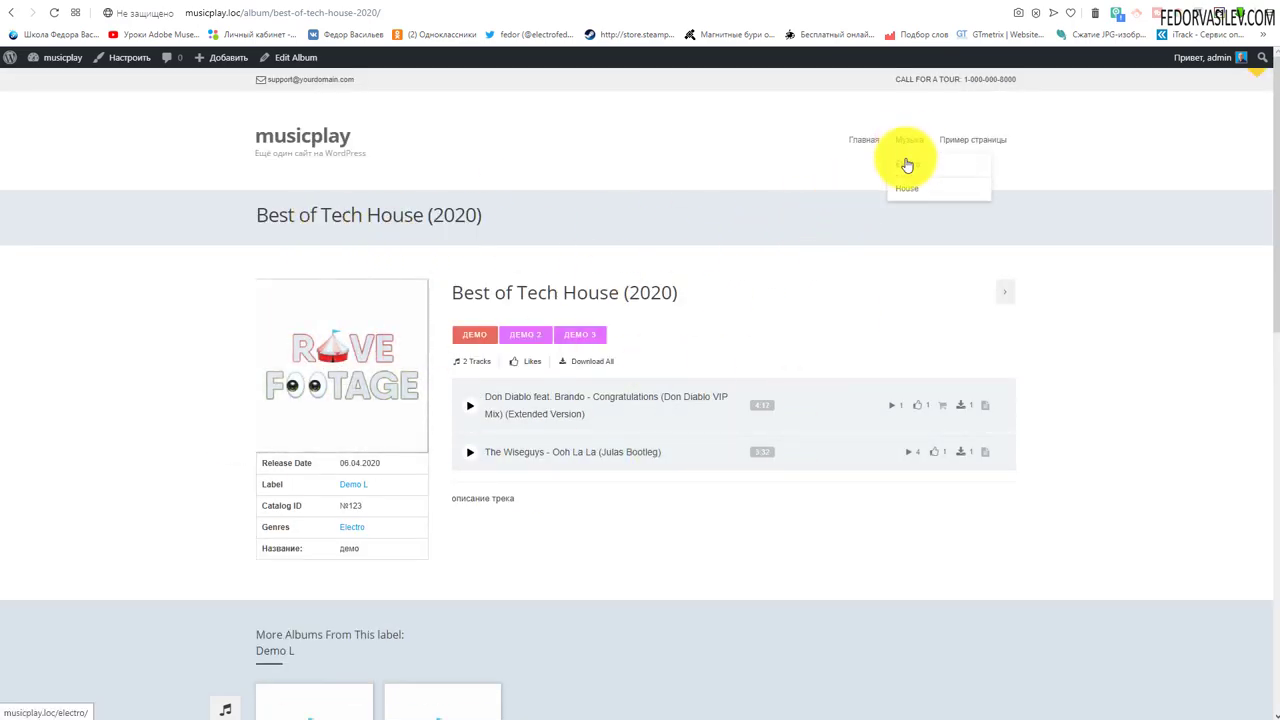
click(907, 165)
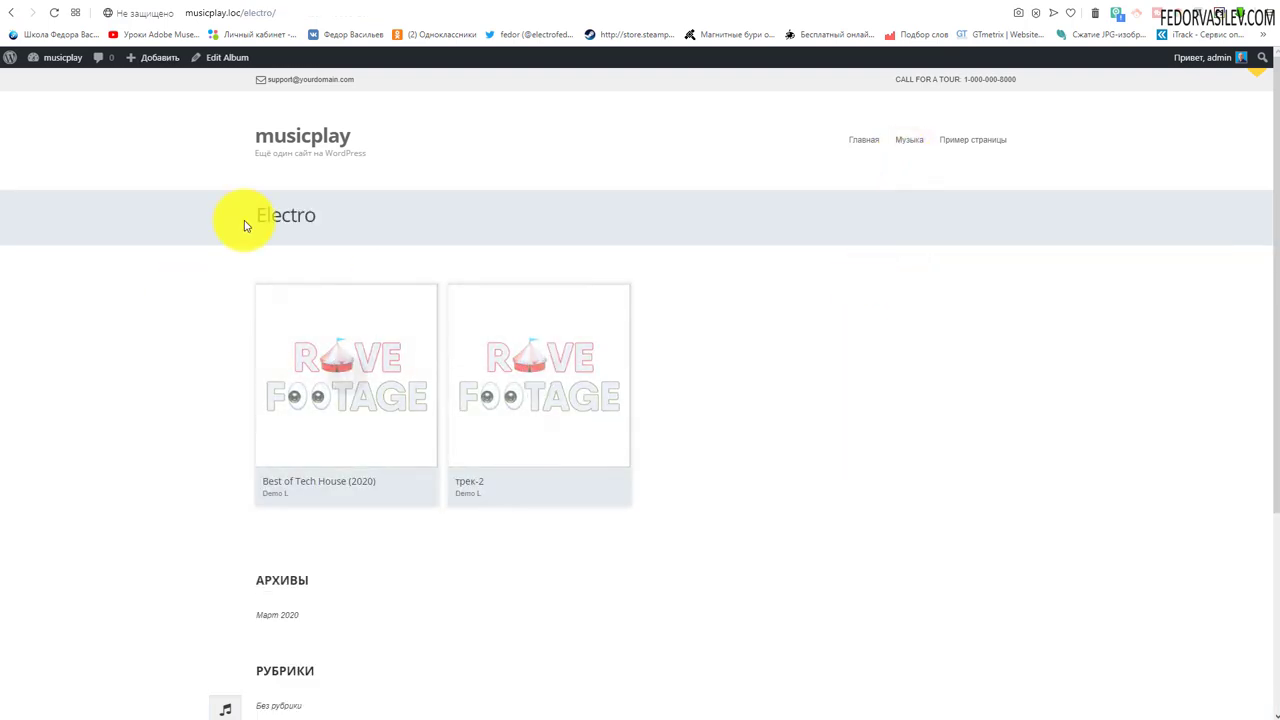
scroll(300, 260, down, 3)
scroll(320, 277, up, 3)
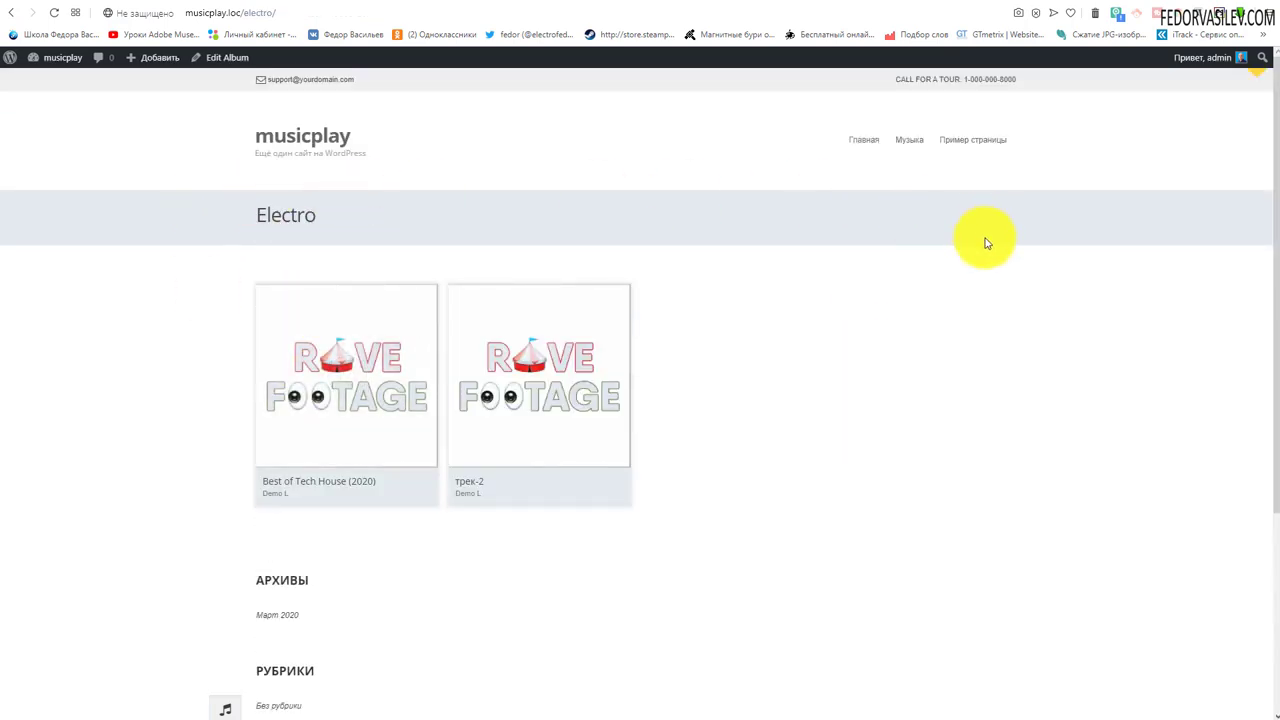
scroll(985, 243, down, 3)
scroll(977, 240, up, 3)
click(346, 390)
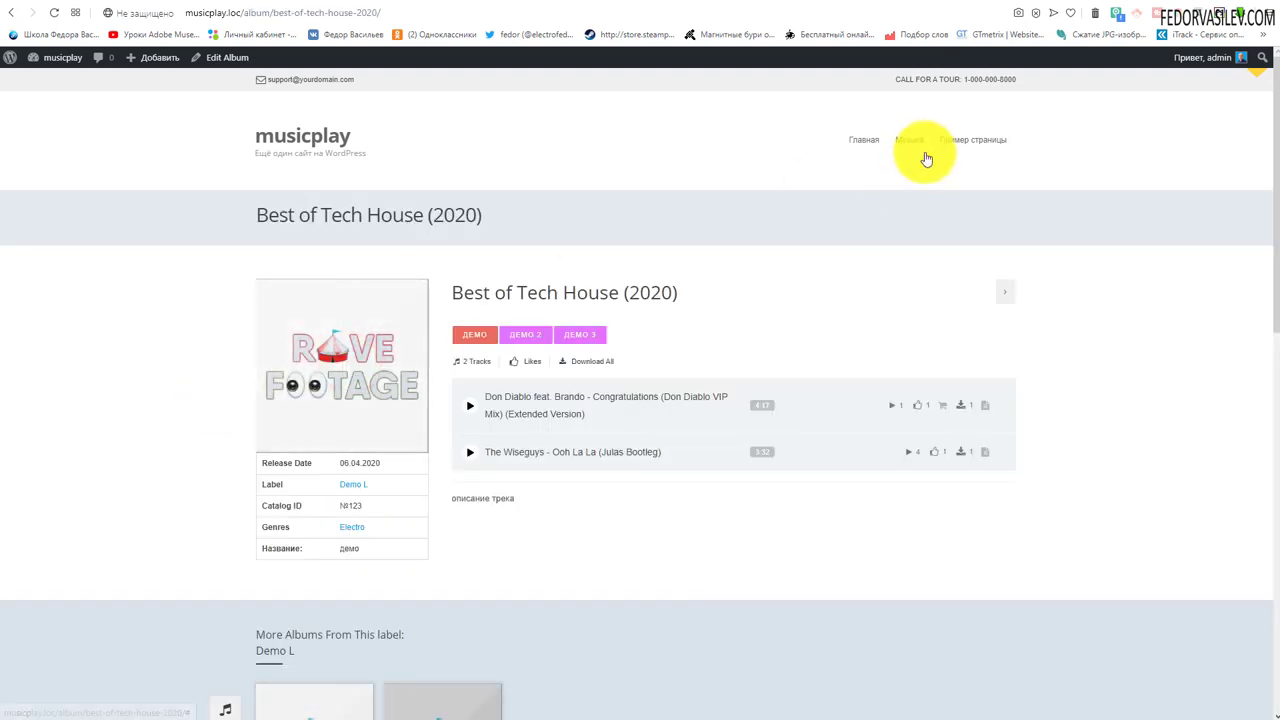
click(914, 160)
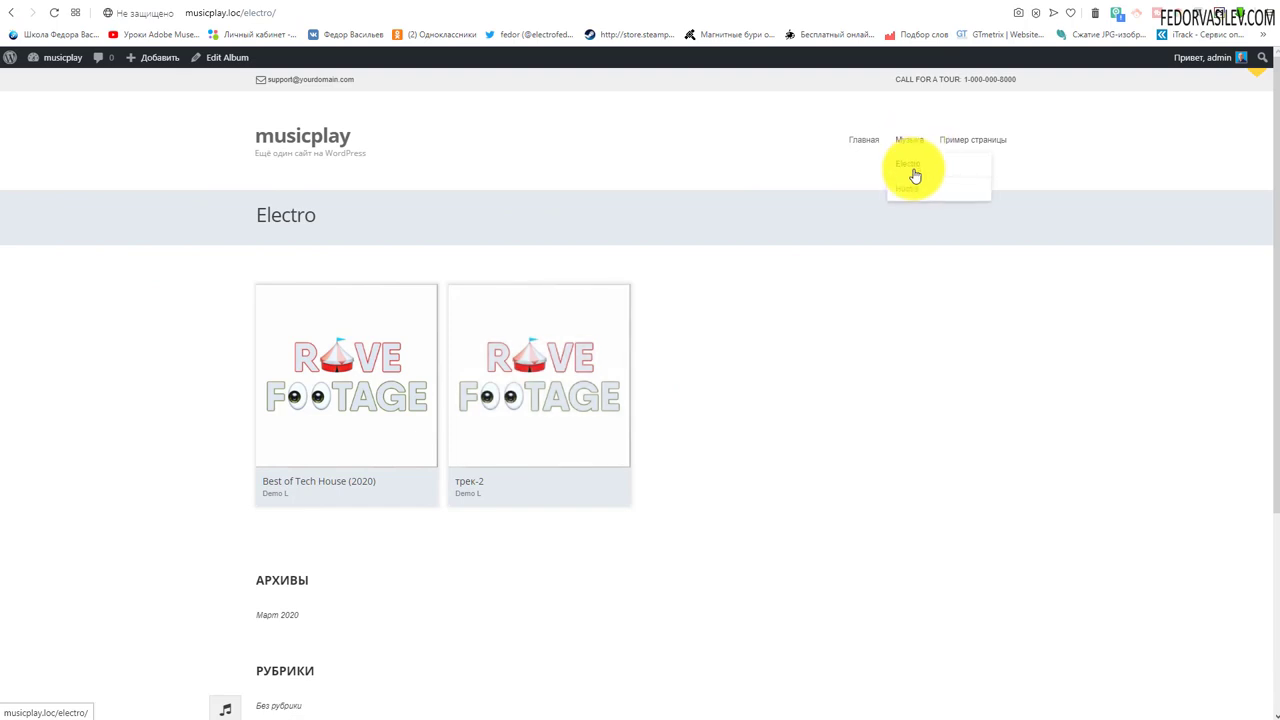
click(343, 371)
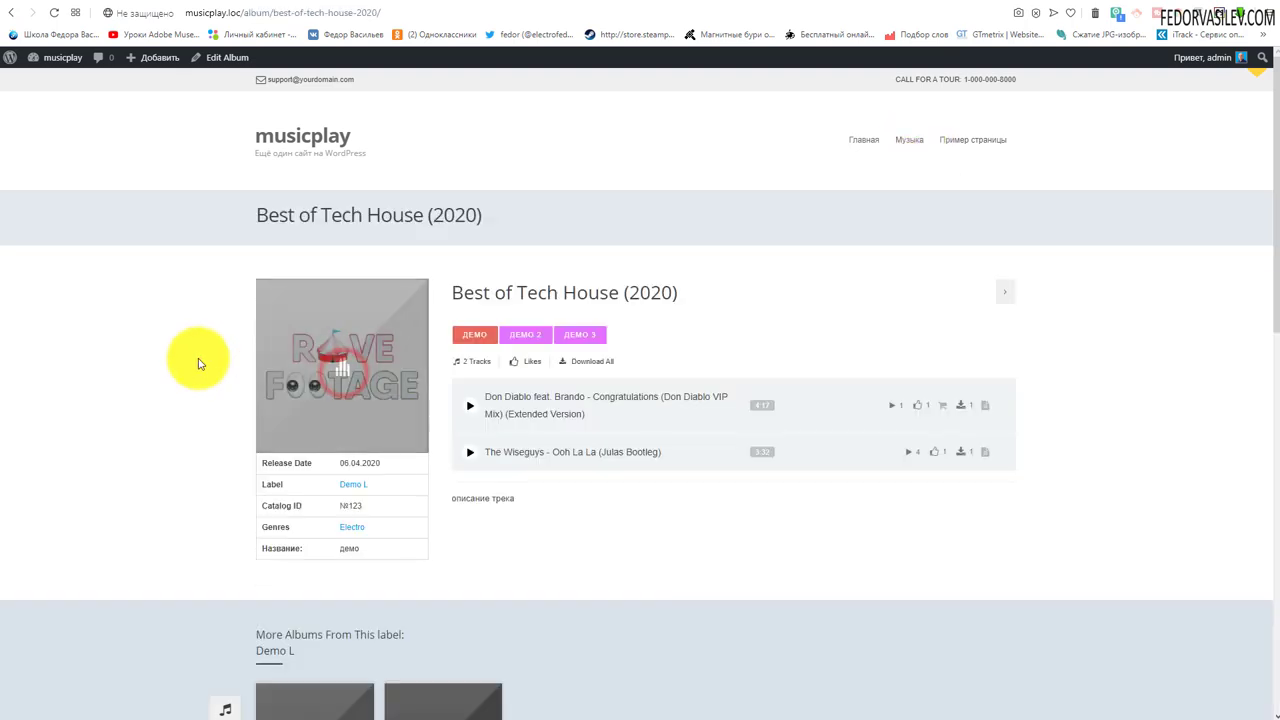
Step: Enable the custom search bar in the MusicPlay theme's Music Settings and save all changes
click(925, 8)
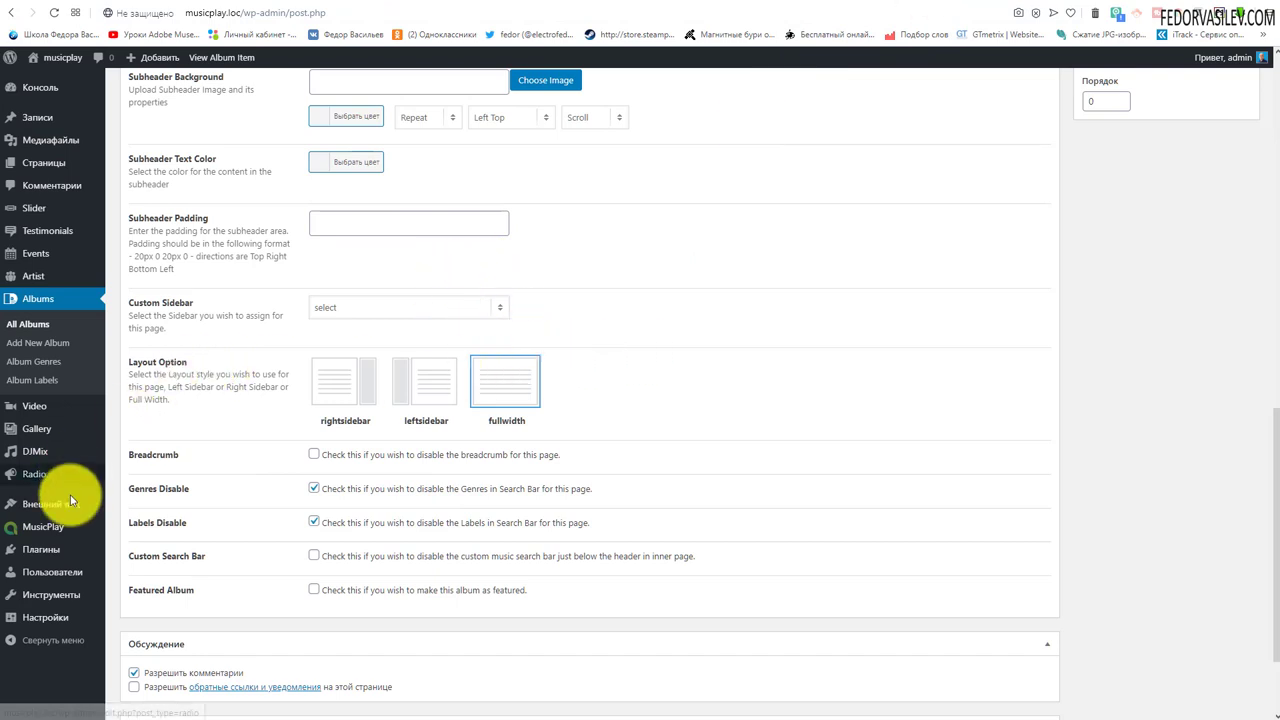
click(45, 527)
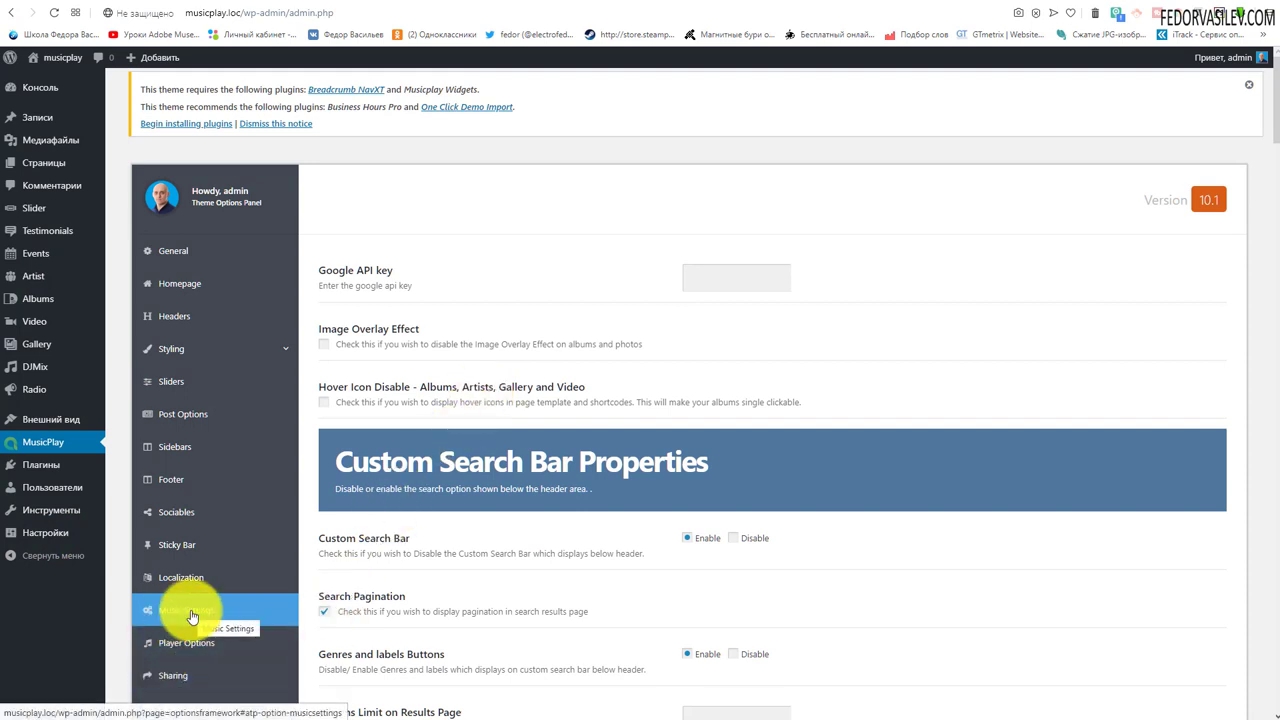
scroll(543, 463, down, 3)
scroll(543, 540, up, 2)
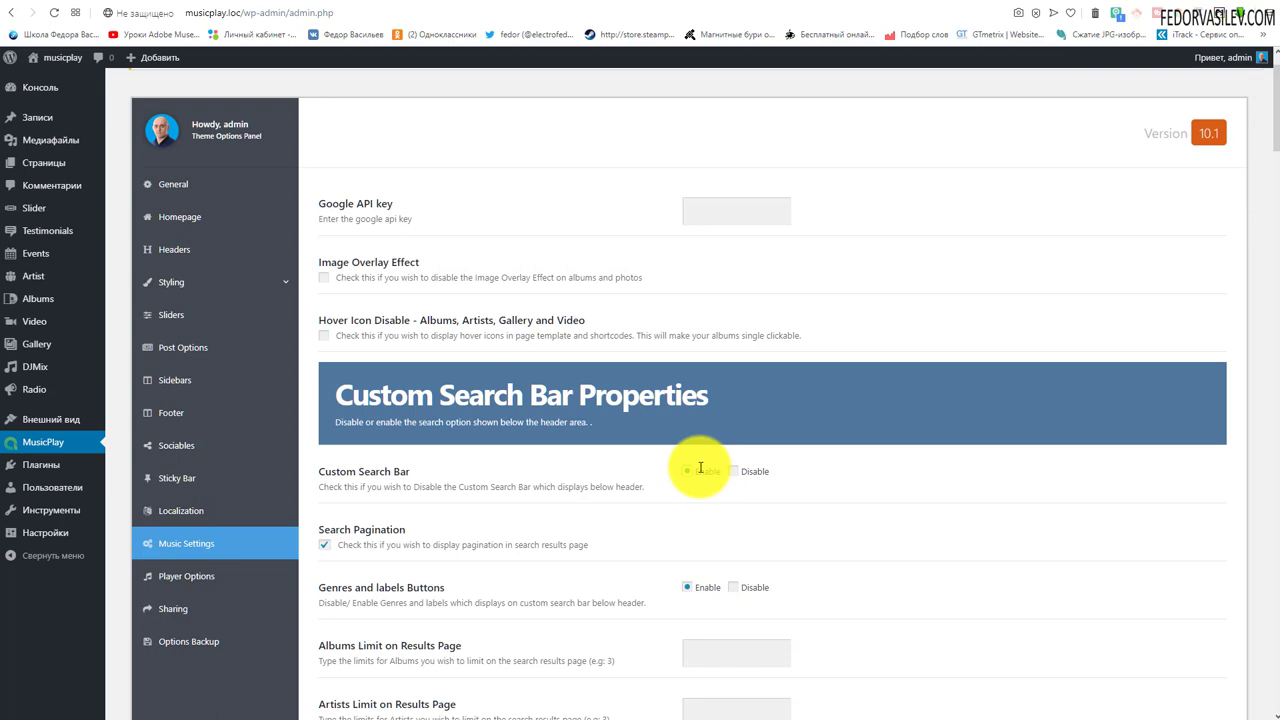
scroll(700, 468, down, 10)
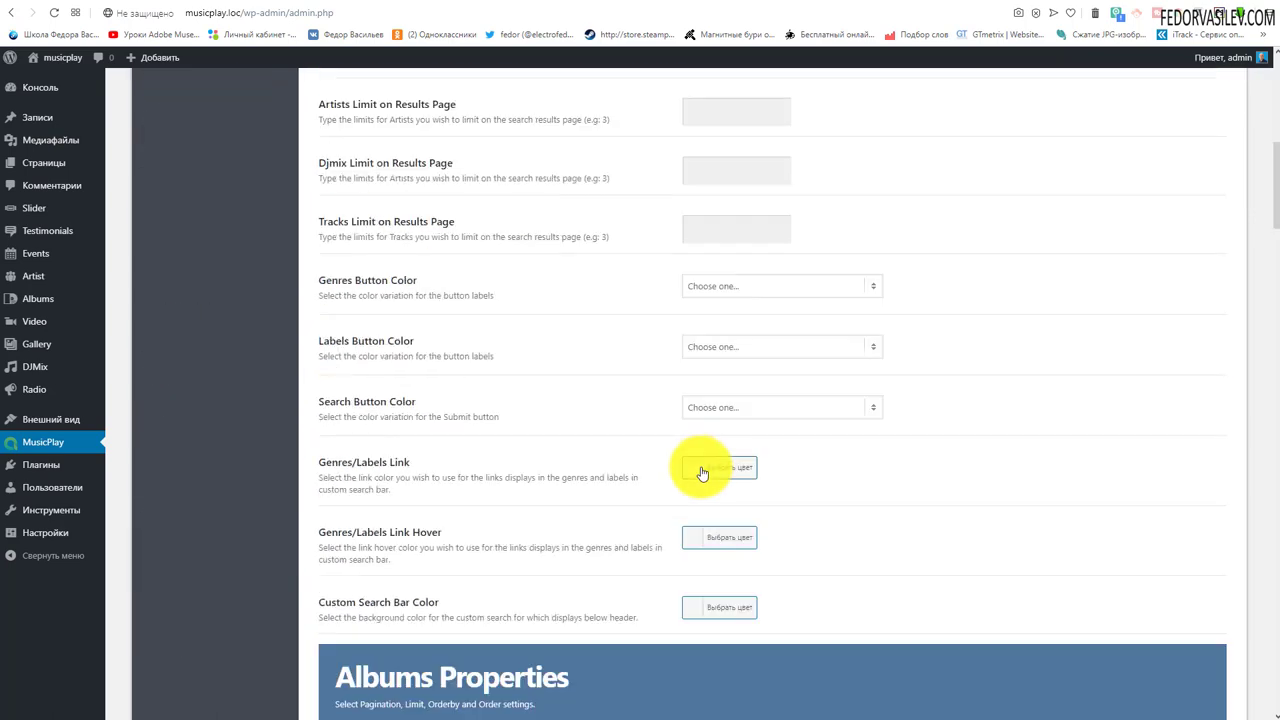
drag(1275, 275, 1240, 705)
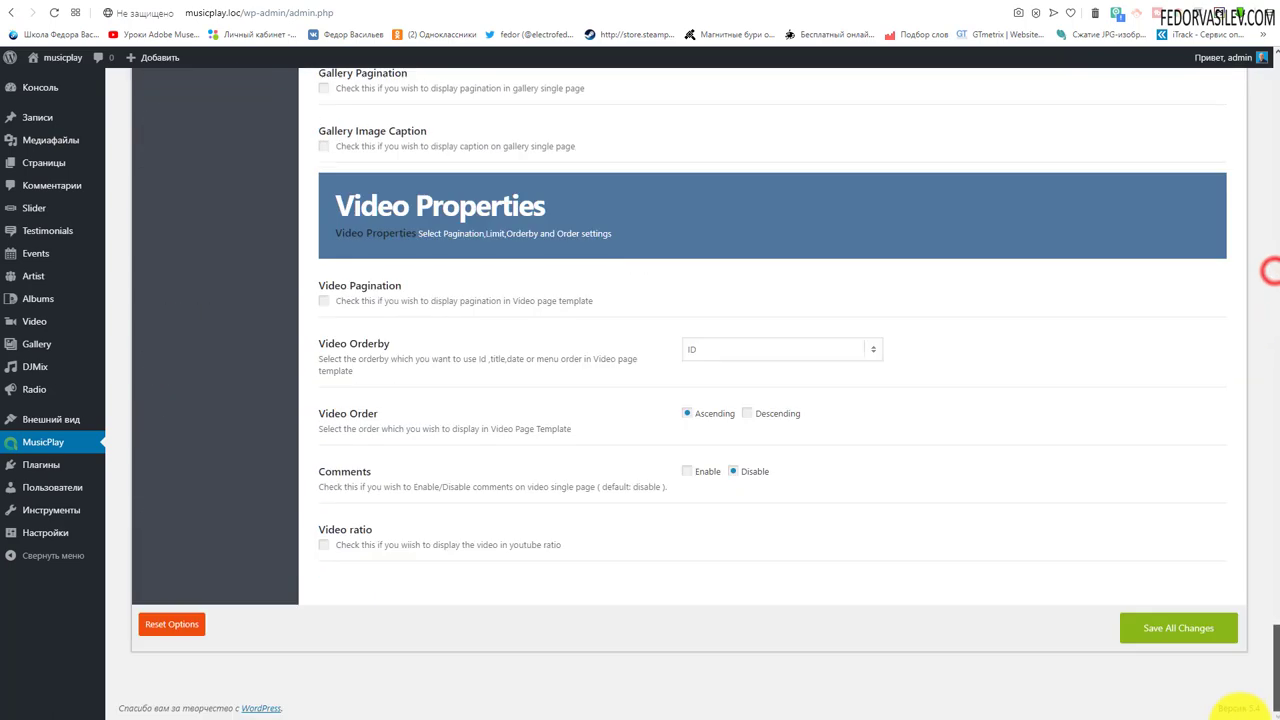
Step: Examine the genres, labels and Tracks/Albums search choices in the search bar on the Electro page and the Best of Tech House (2020) page
click(1010, 5)
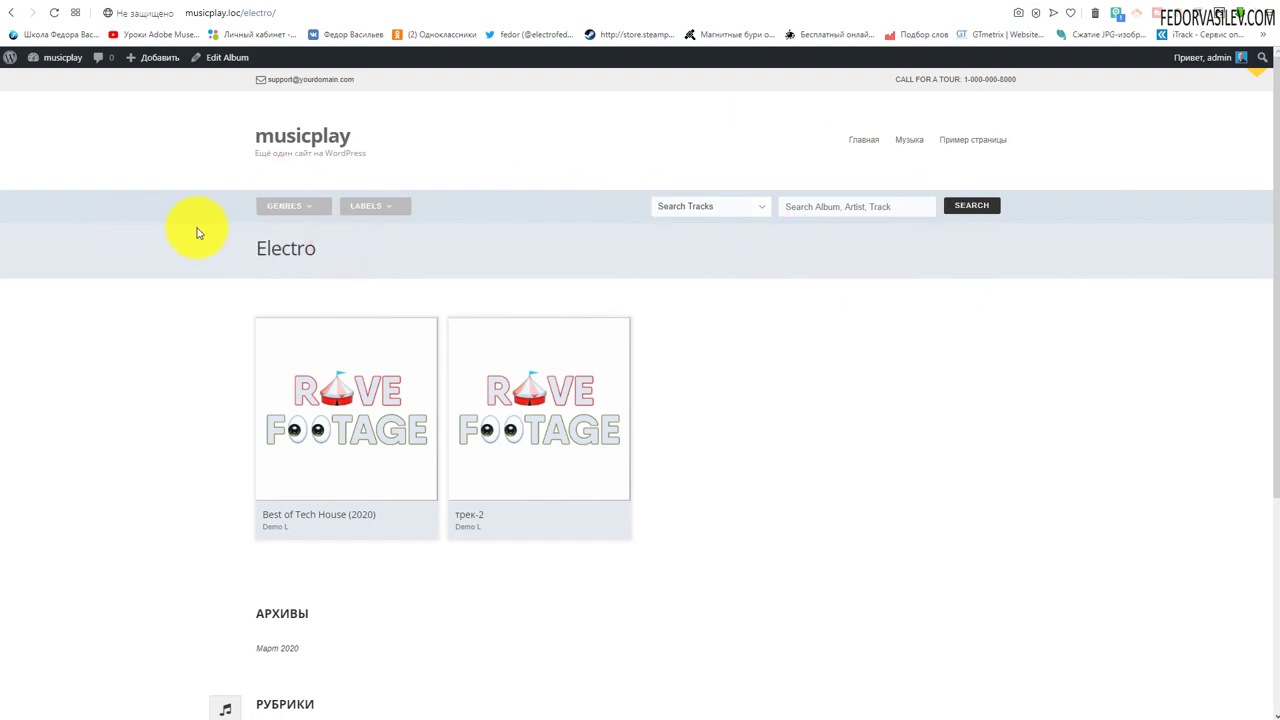
mouse_move(286, 217)
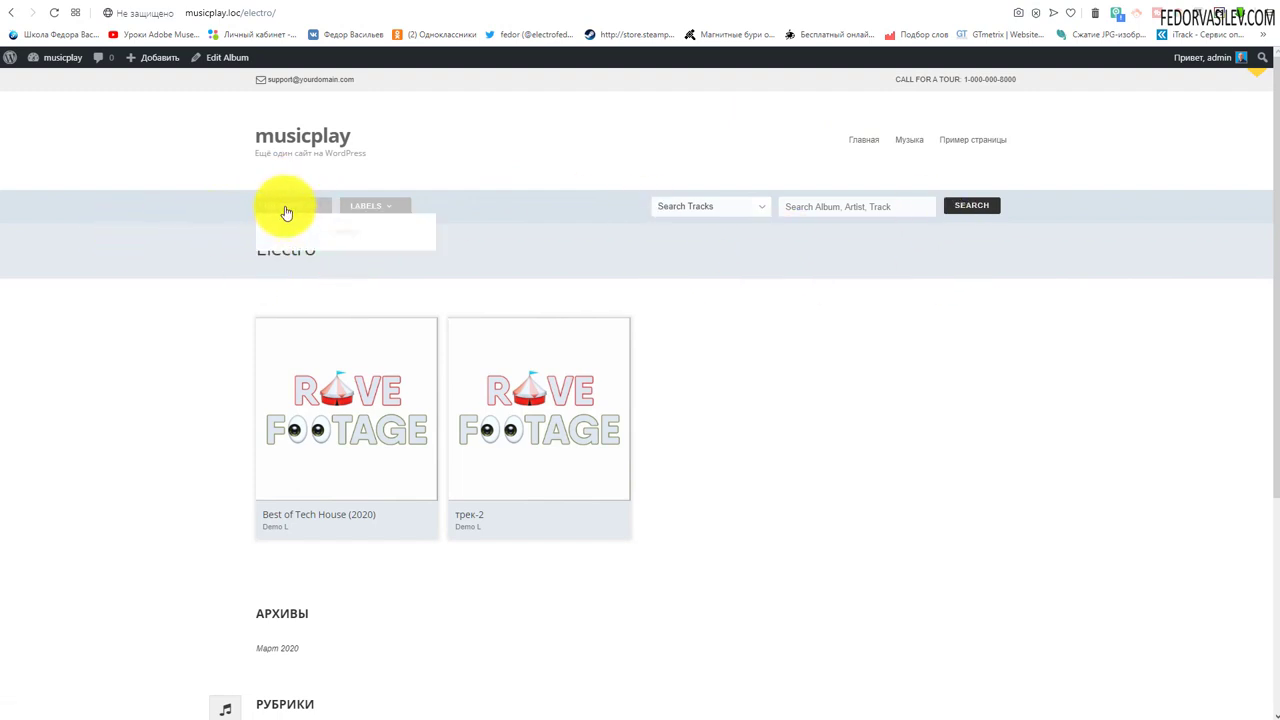
mouse_move(360, 209)
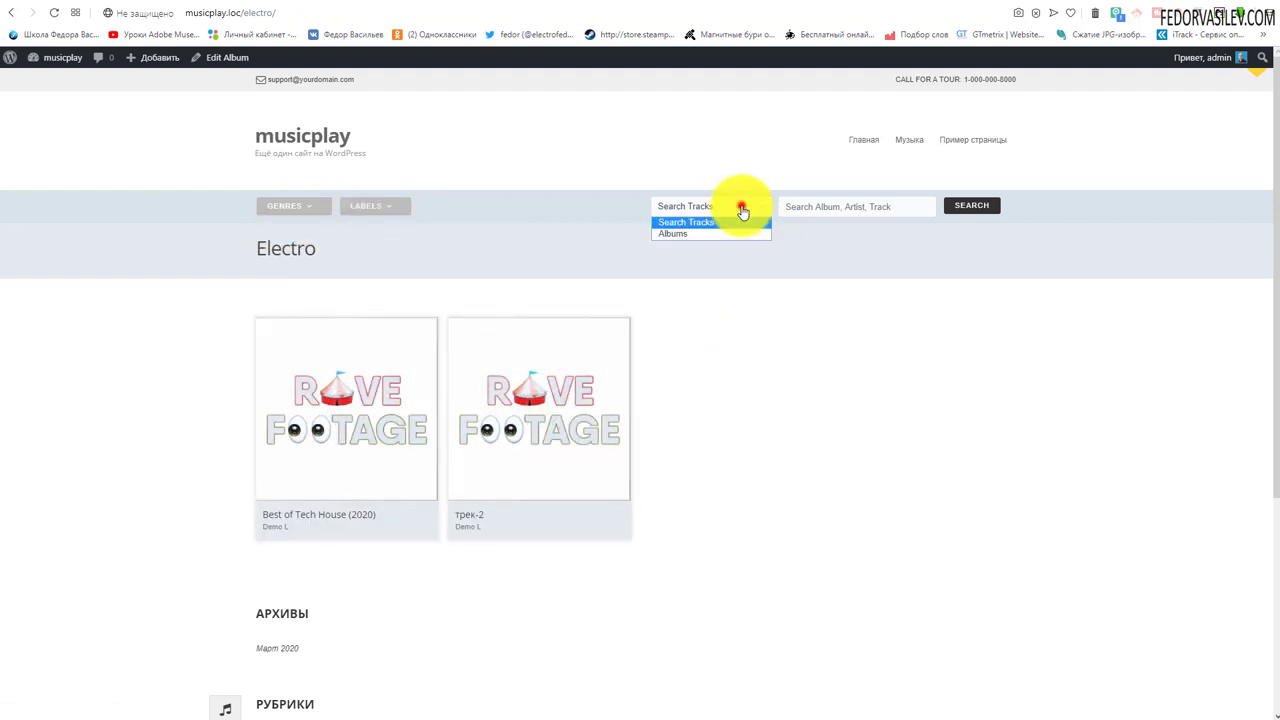
click(870, 243)
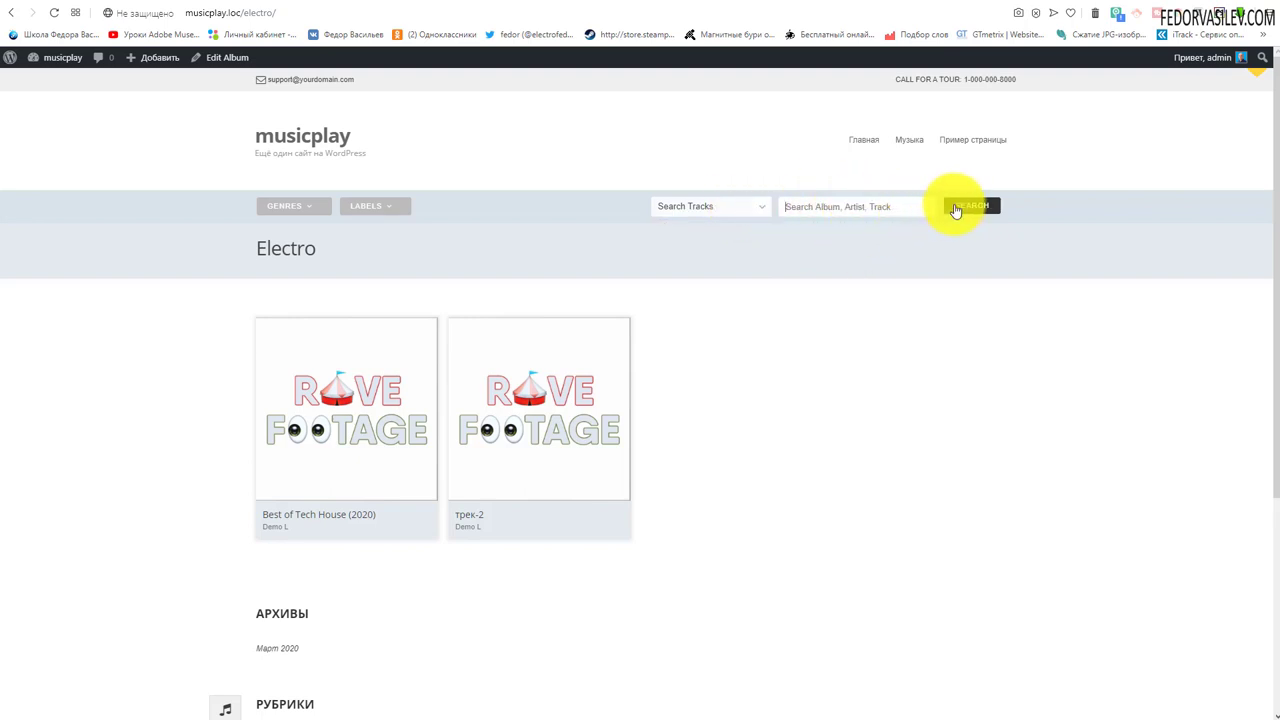
click(715, 208)
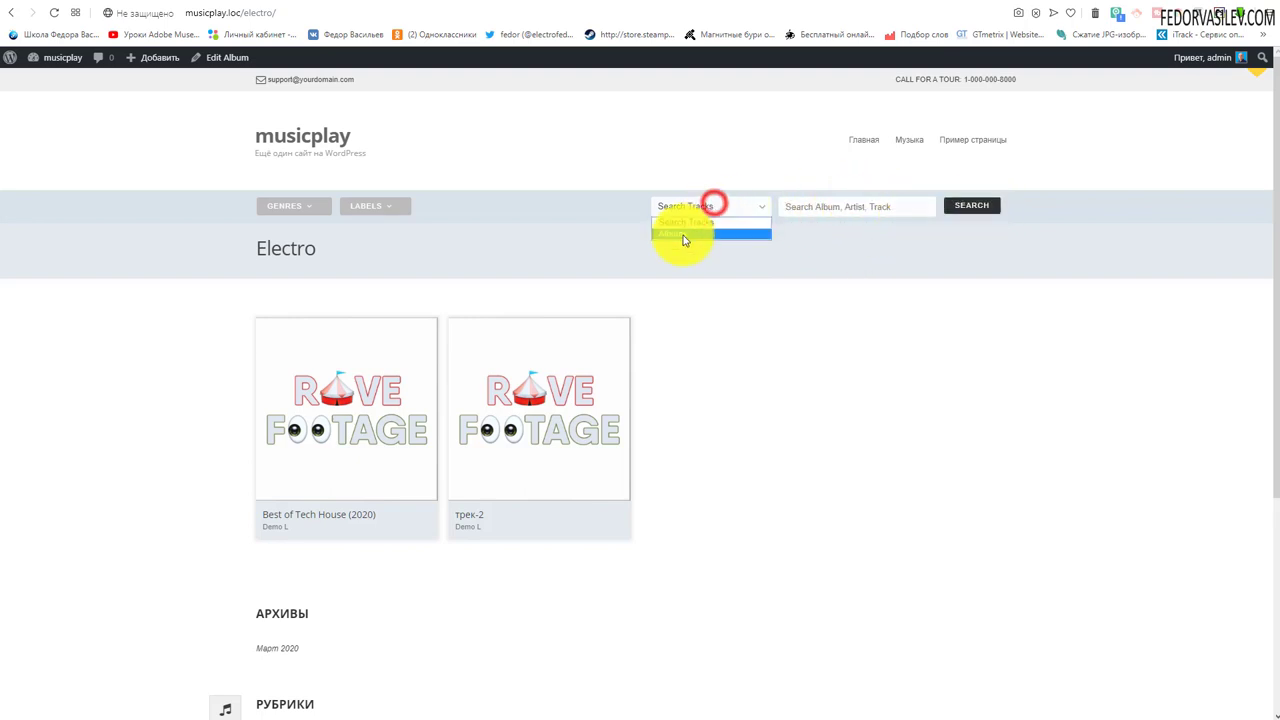
click(686, 233)
click(682, 207)
click(684, 221)
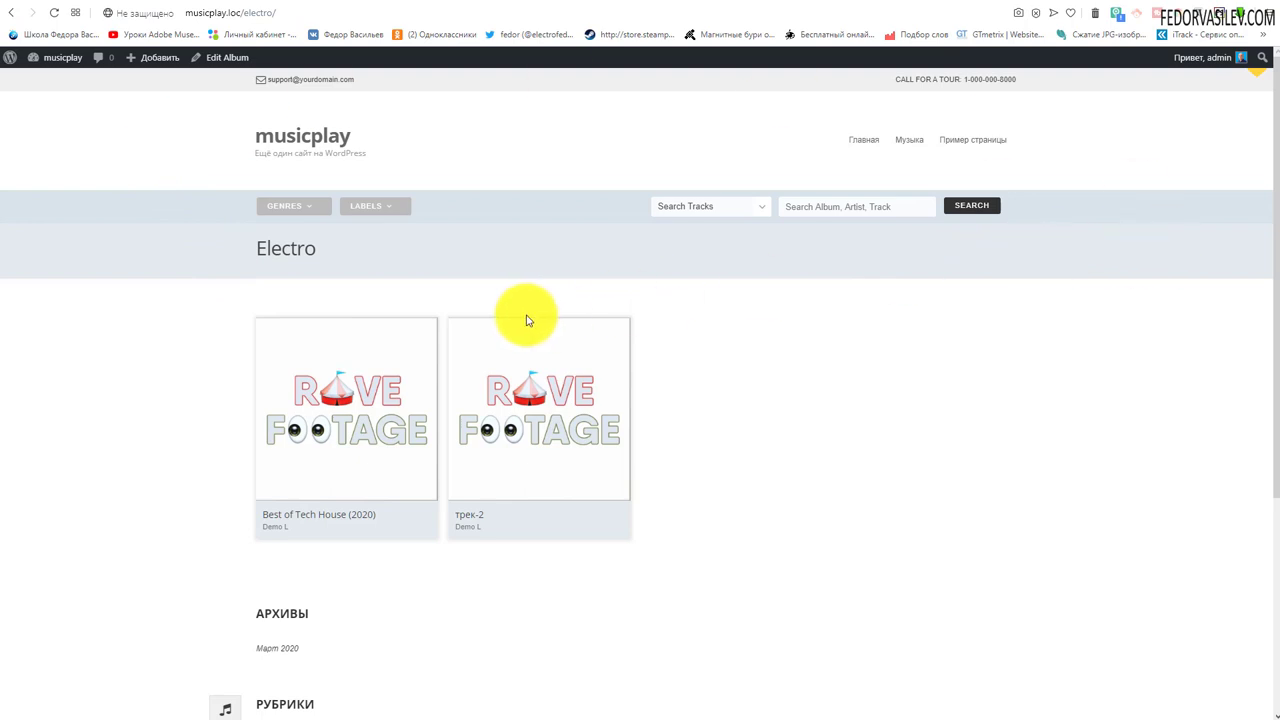
click(337, 406)
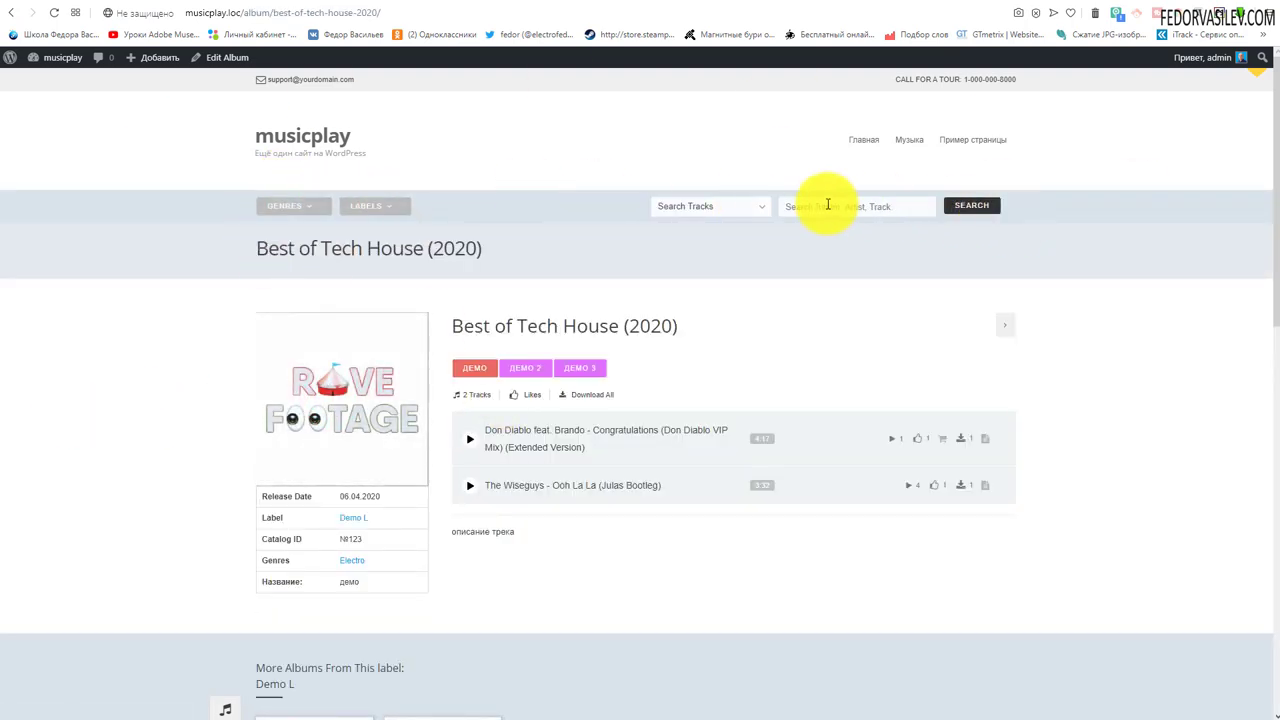
mouse_move(350, 214)
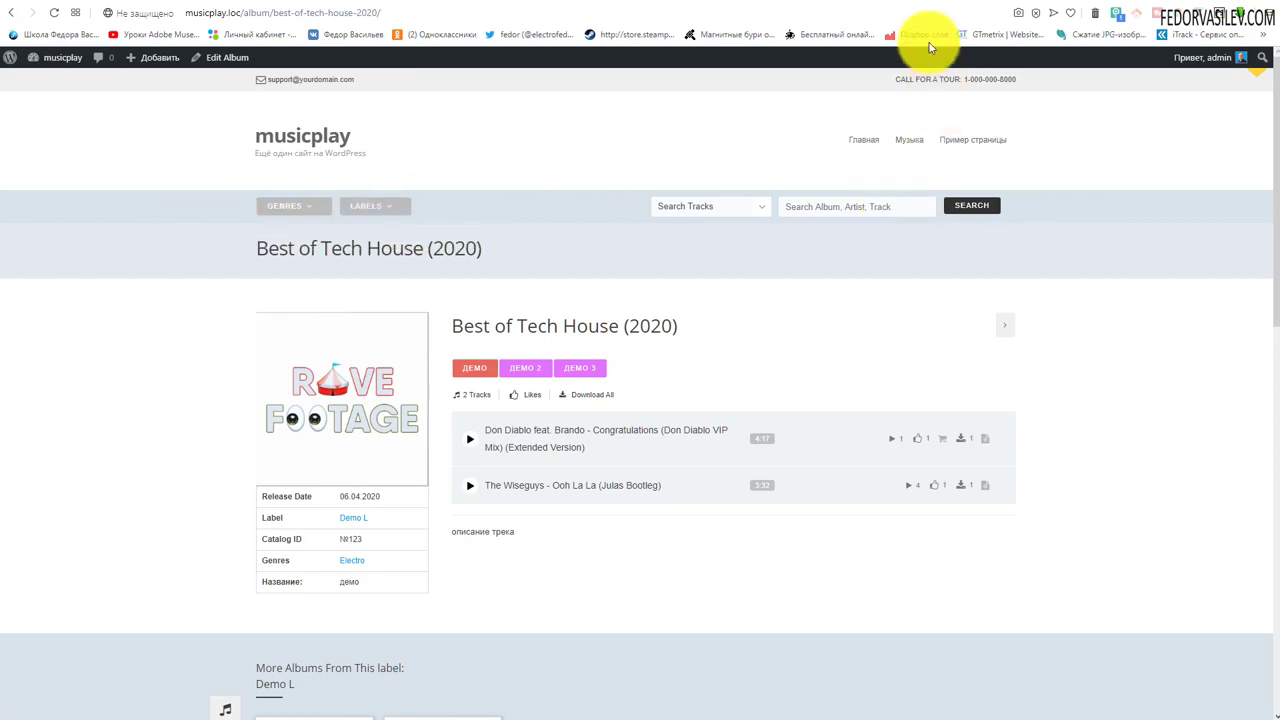
Step: Open the Best of Tech House (2020) album for editing and go to its Album Page Options
click(927, 6)
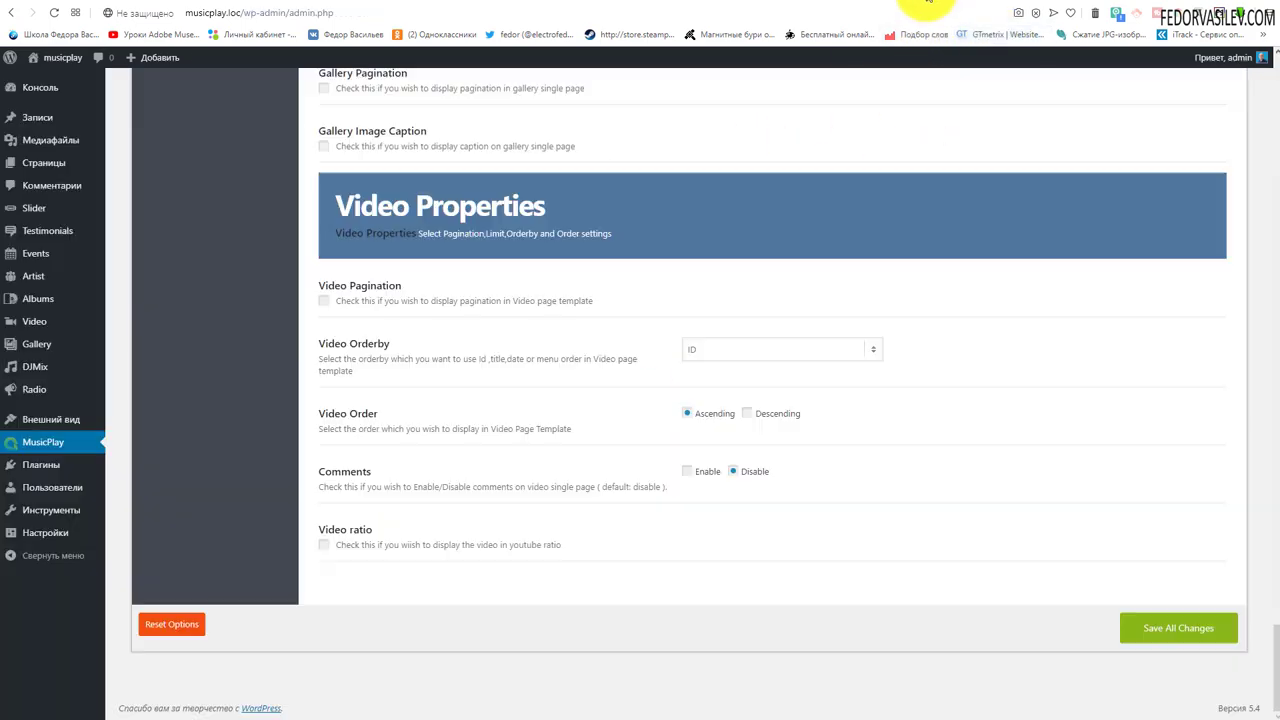
scroll(83, 344, up, 5)
scroll(75, 330, up, 5)
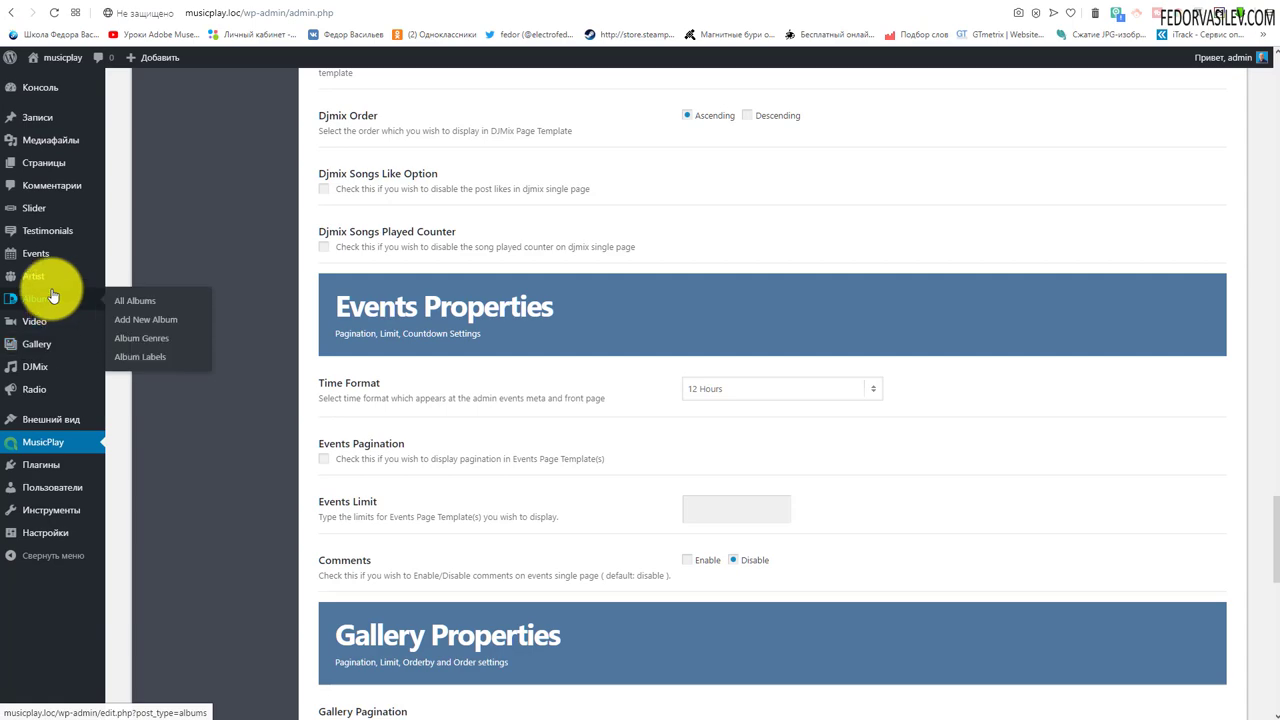
click(52, 295)
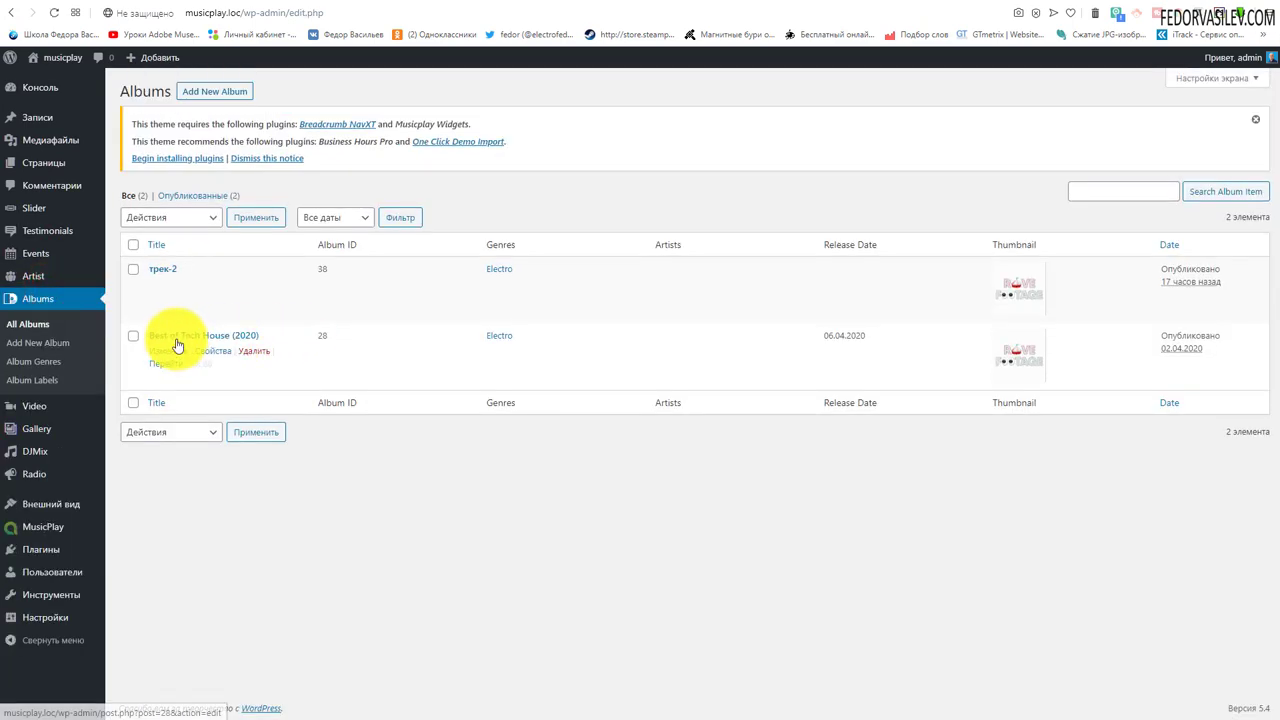
click(175, 336)
scroll(500, 243, down, 15)
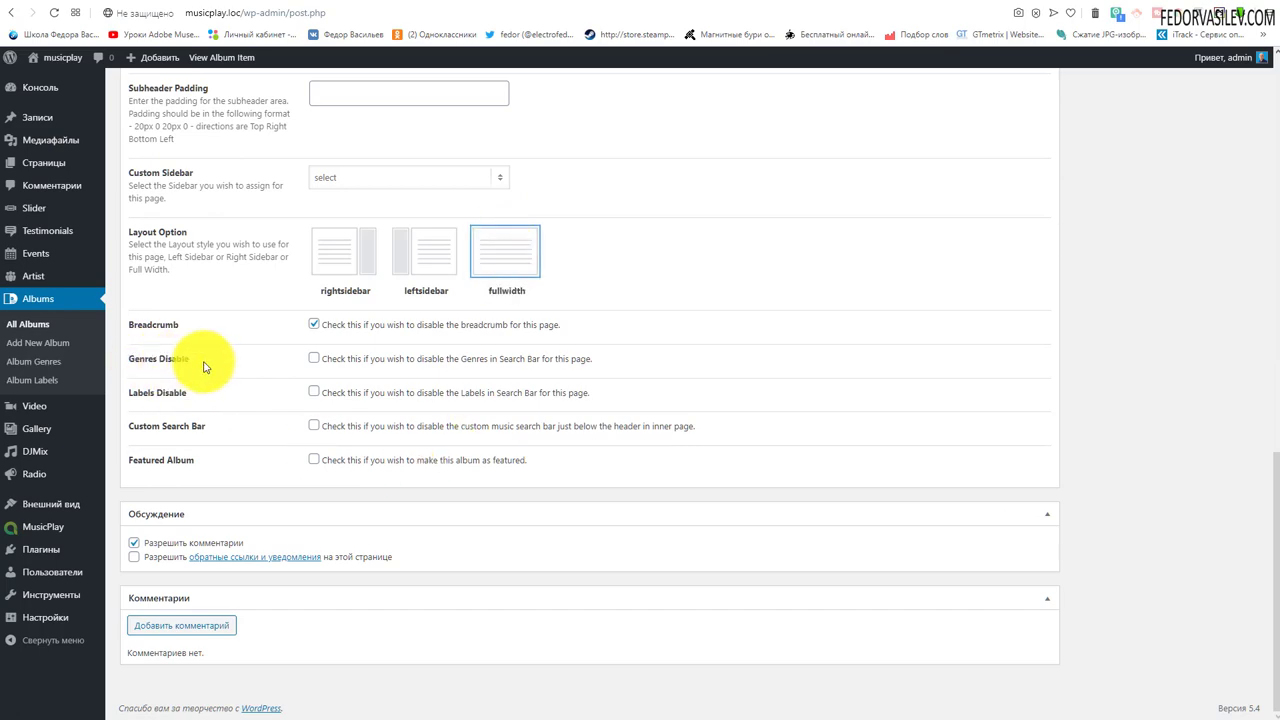
Step: Disable the genres in the search bar for this album, update it and reload its page to check the search bar
click(313, 358)
scroll(733, 460, up, 10)
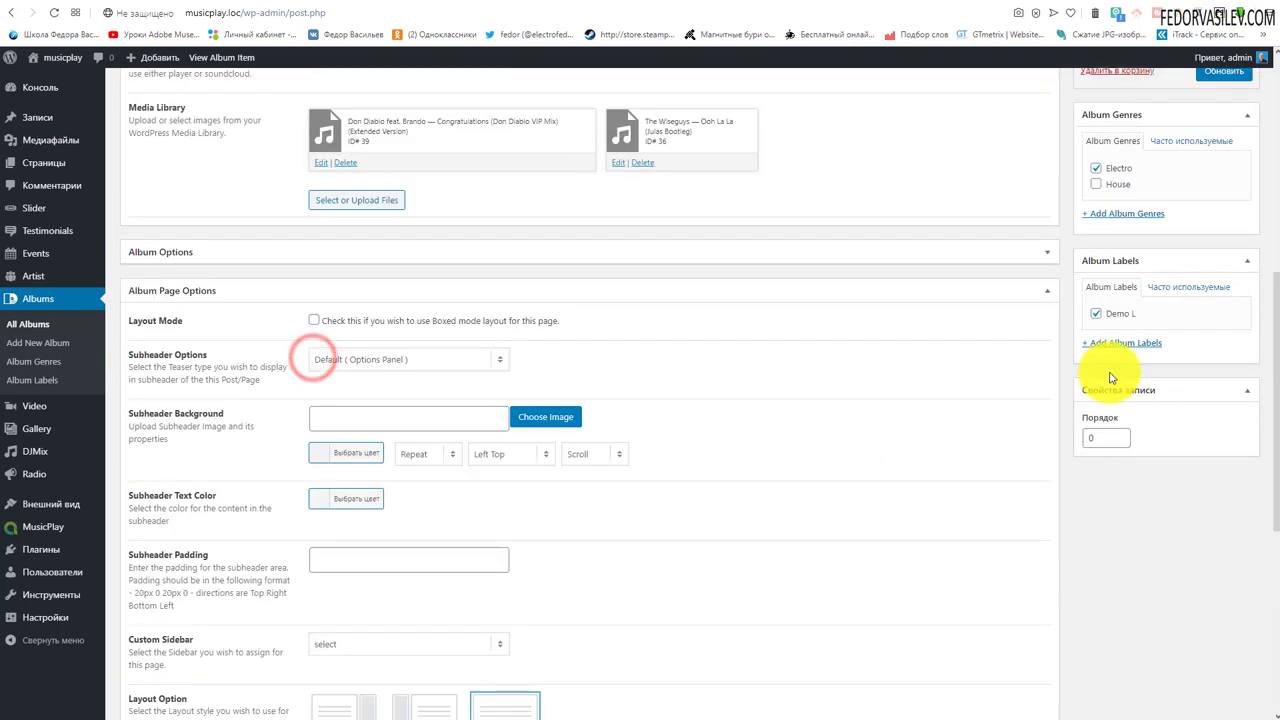
click(1207, 404)
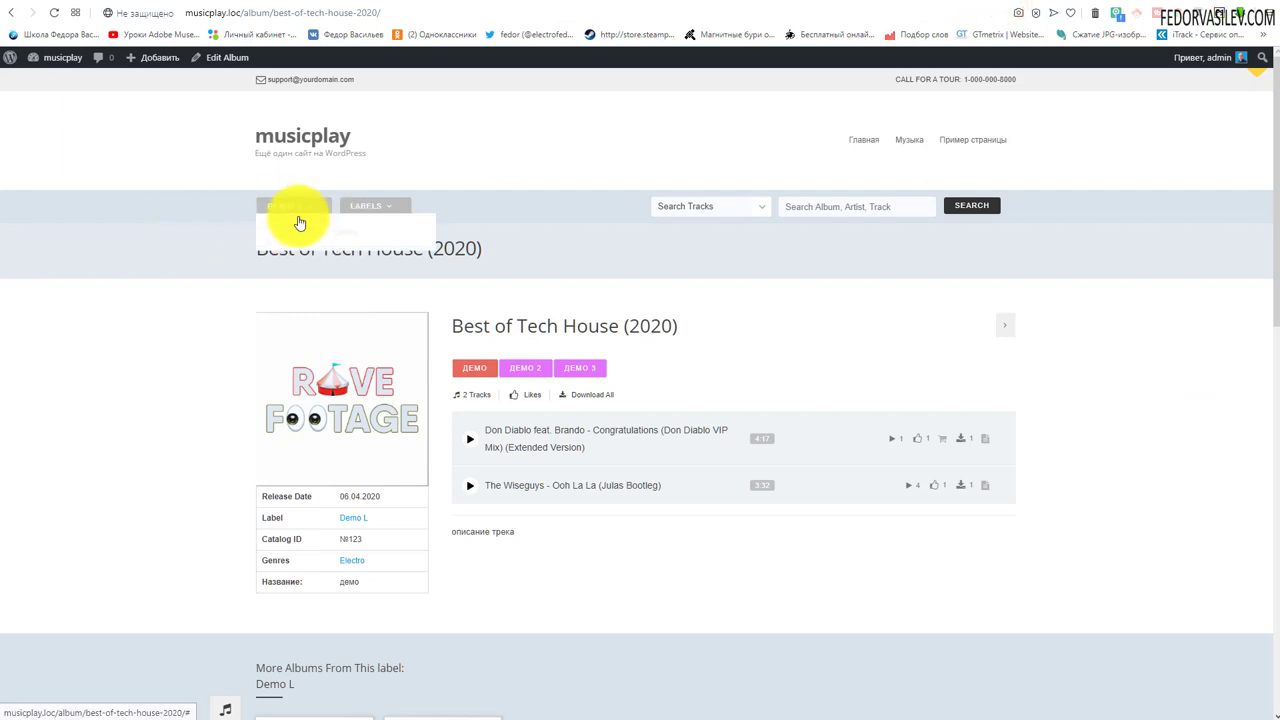
click(54, 12)
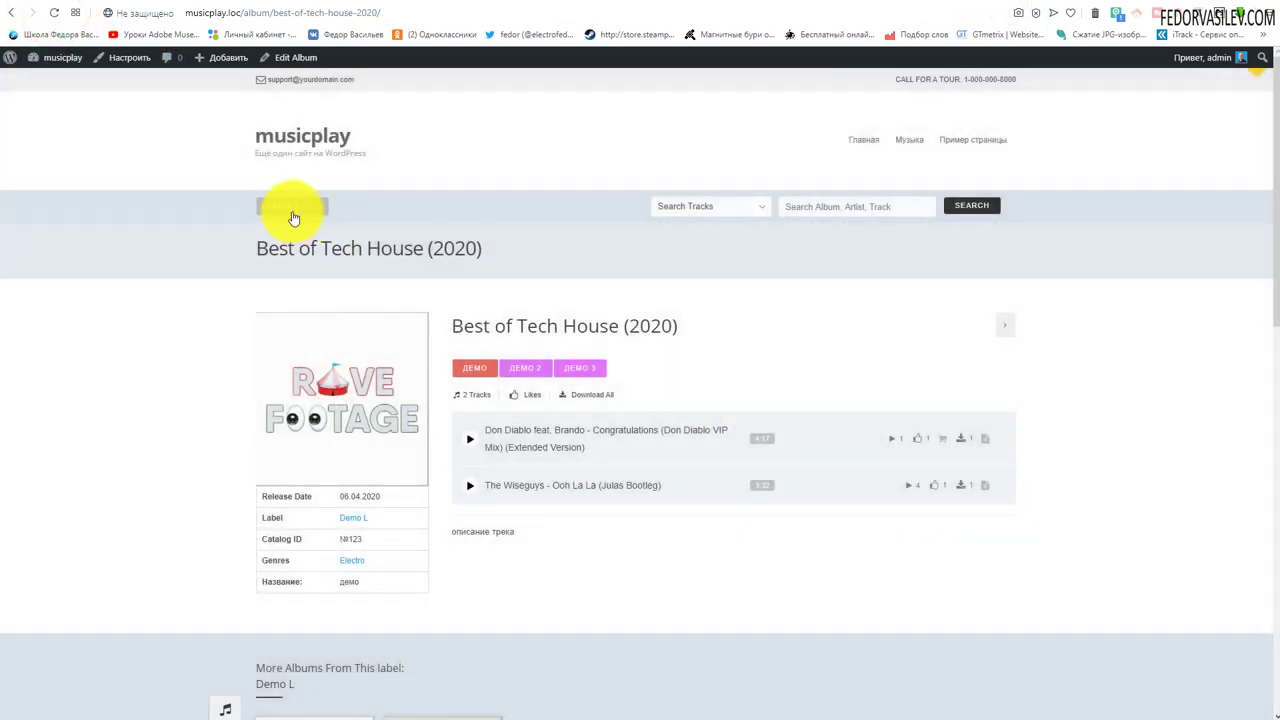
mouse_move(283, 214)
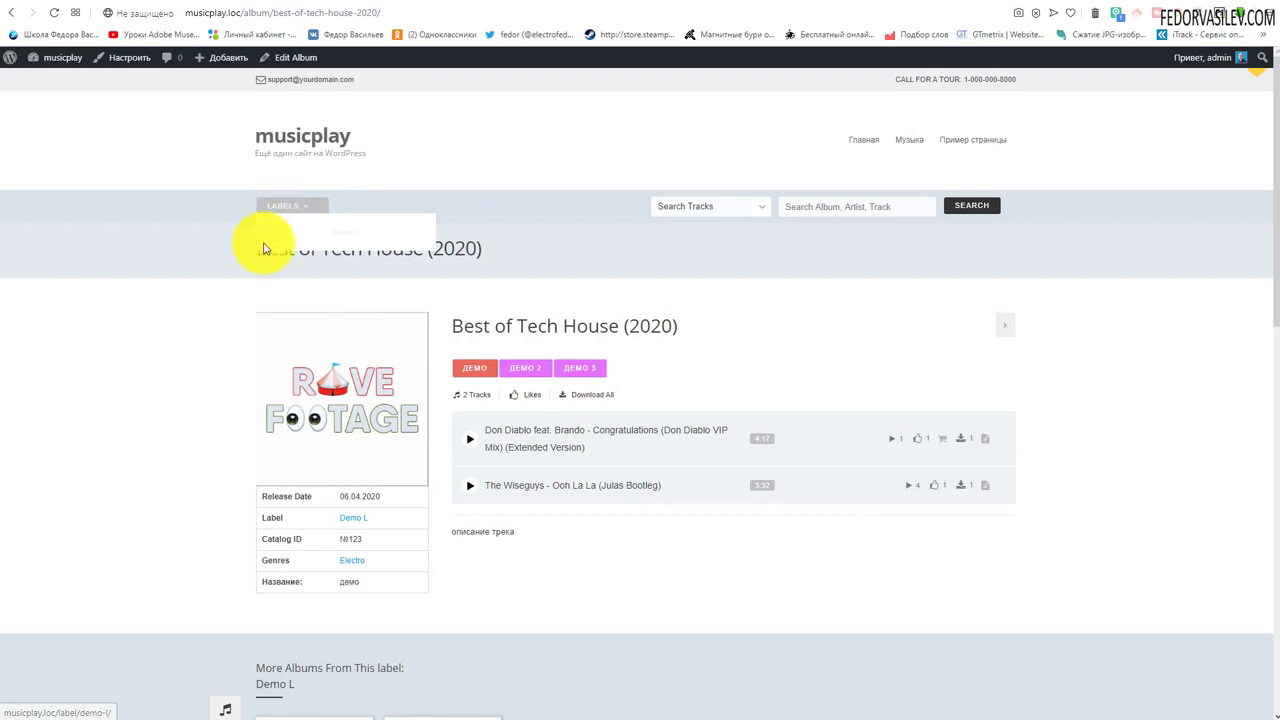
Step: Return to the album editor and disable the labels in the search bar and the custom search bar itself for this album
click(928, 4)
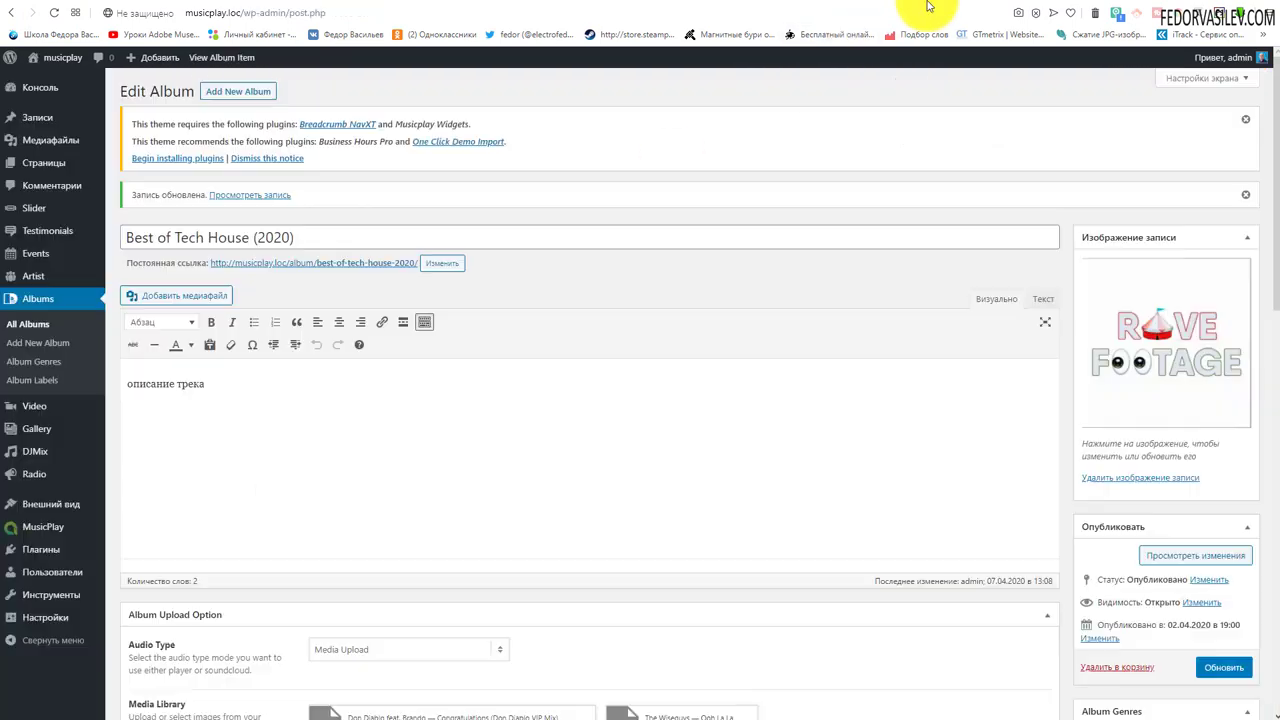
scroll(577, 474, down, 10)
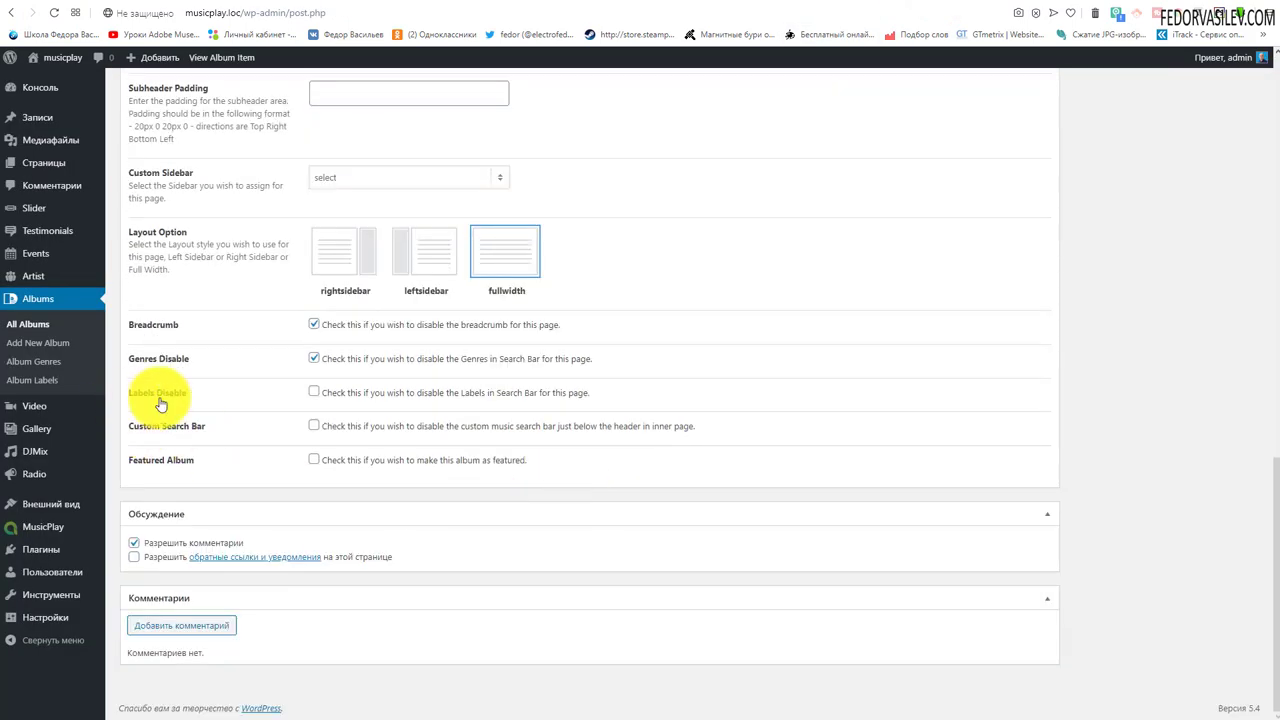
click(311, 392)
scroll(1028, 471, up, 5)
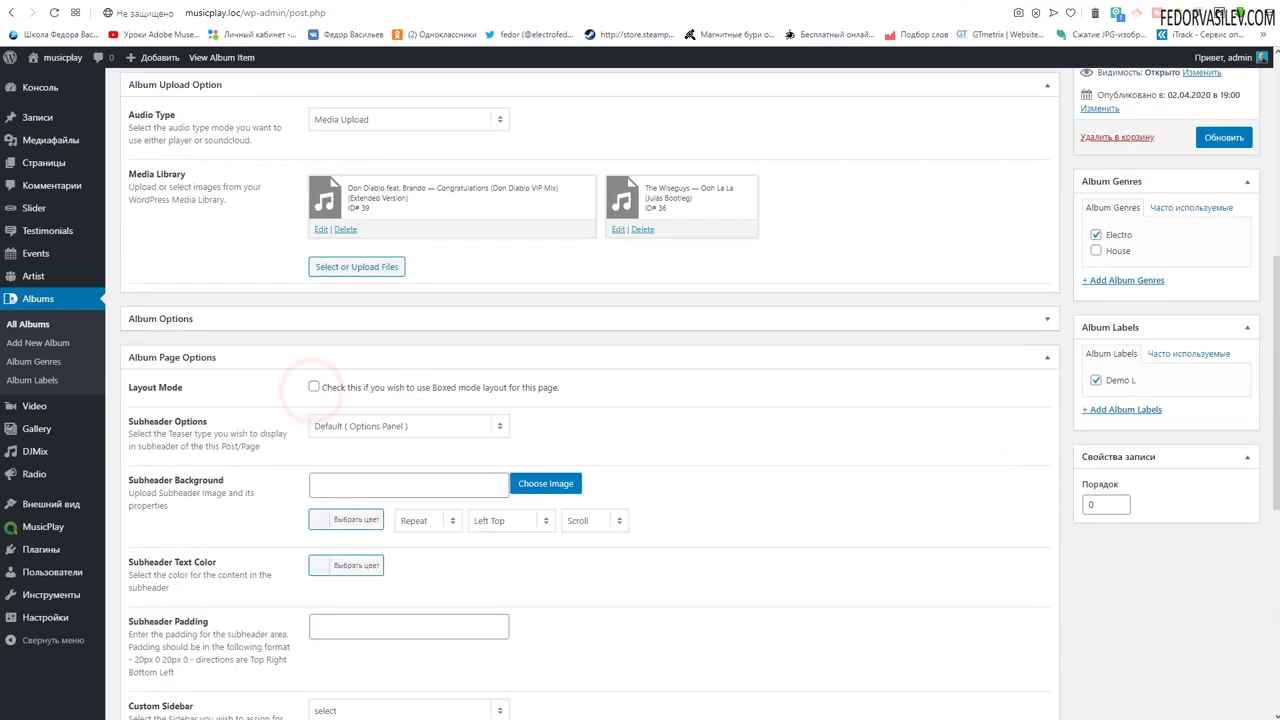
scroll(612, 449, down, 4)
scroll(612, 448, down, 1)
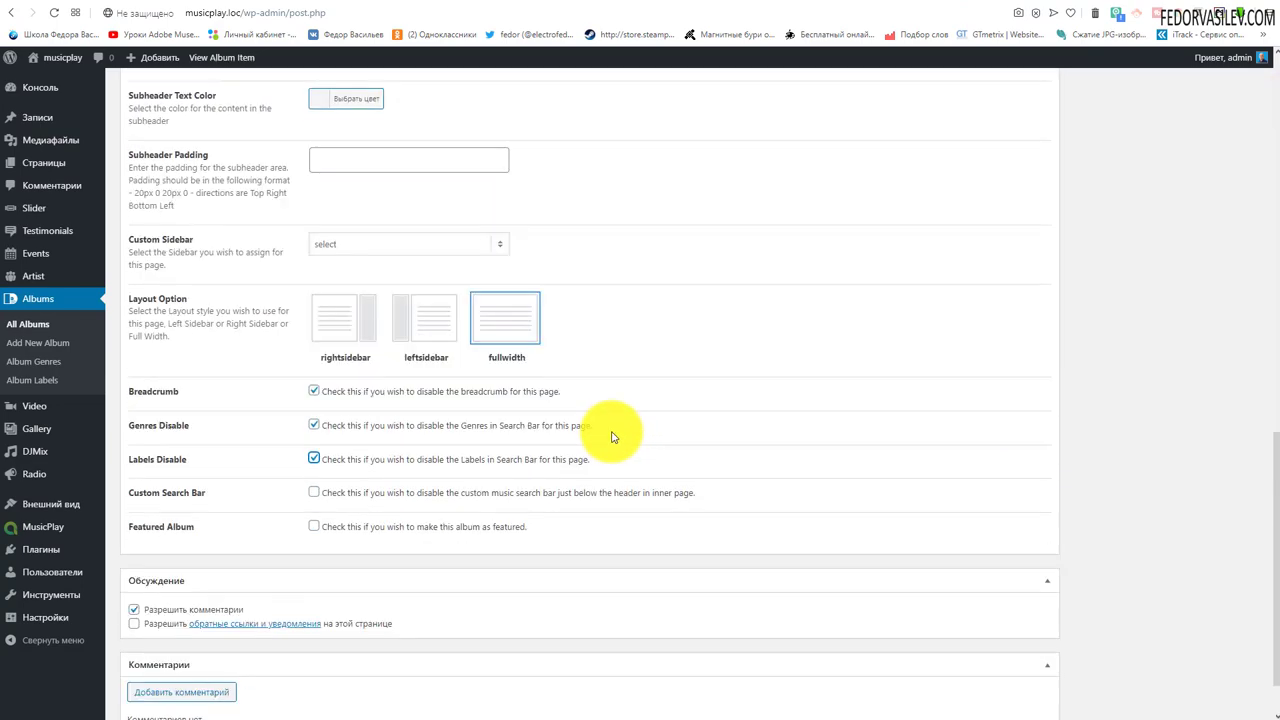
click(314, 492)
scroll(894, 489, up, 8)
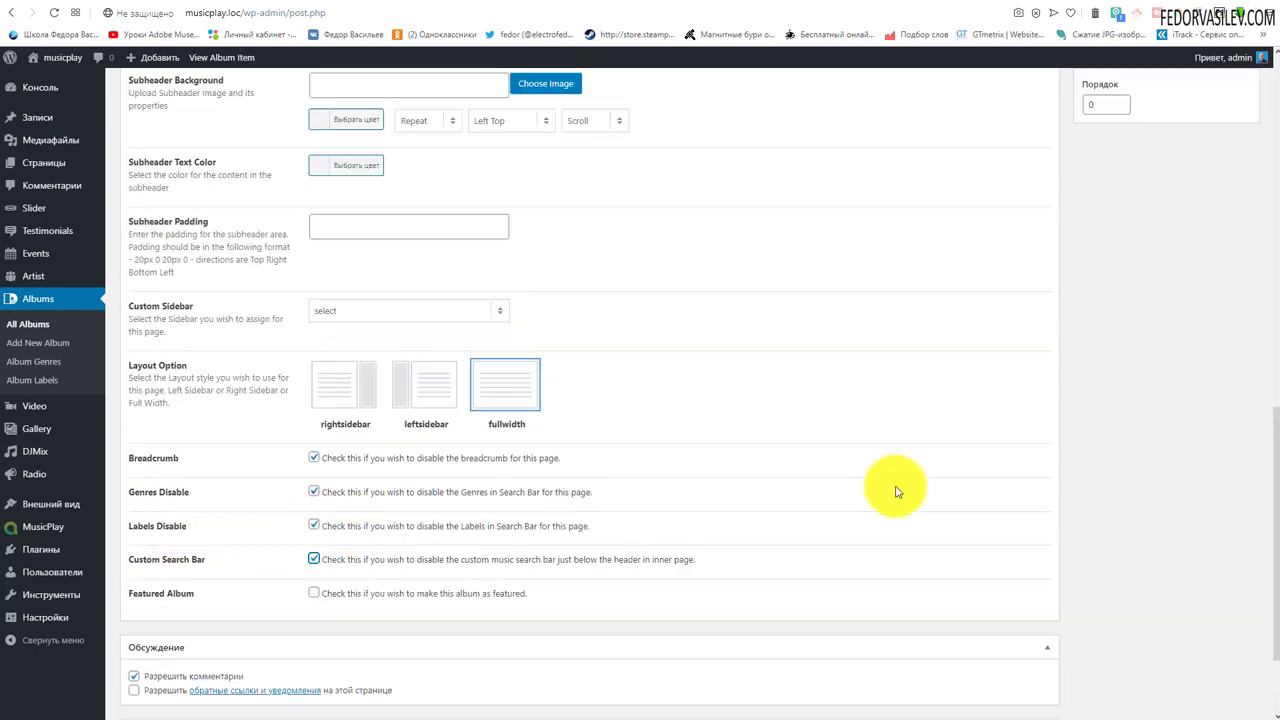
Step: Re-enable the genres and labels in the search bar for this album, update it and reload its page
scroll(791, 394, down, 7)
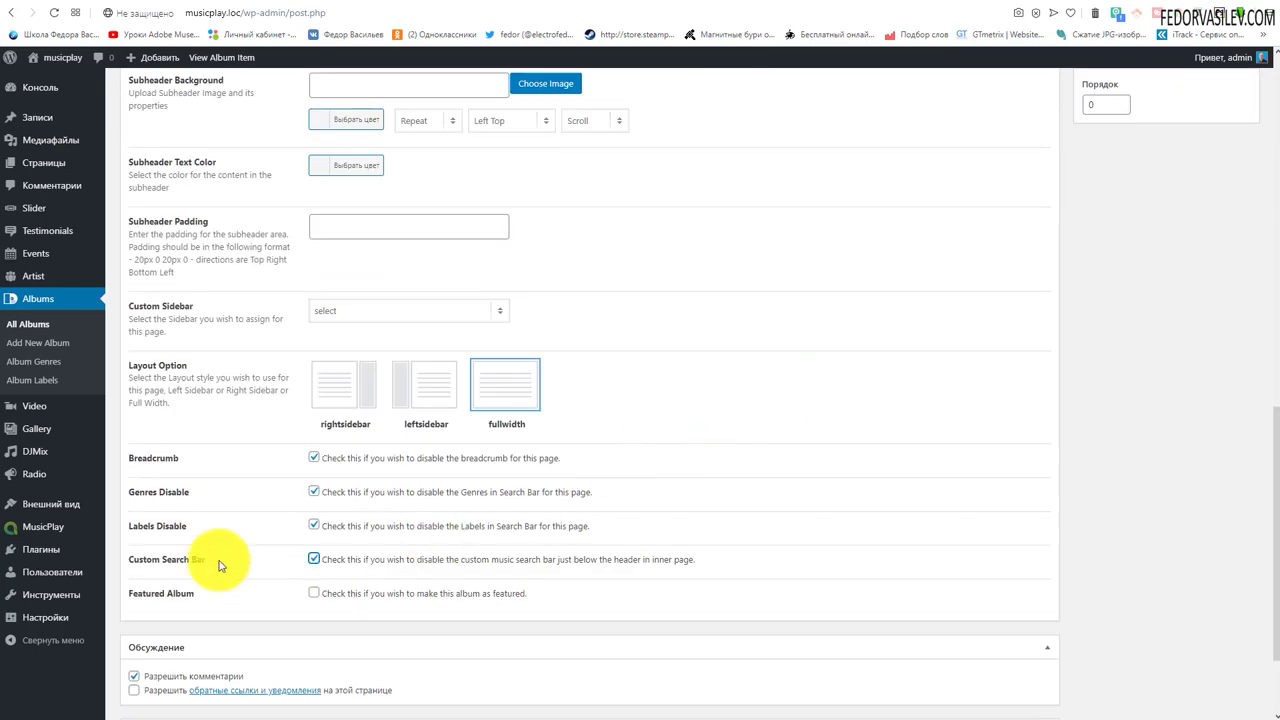
click(314, 492)
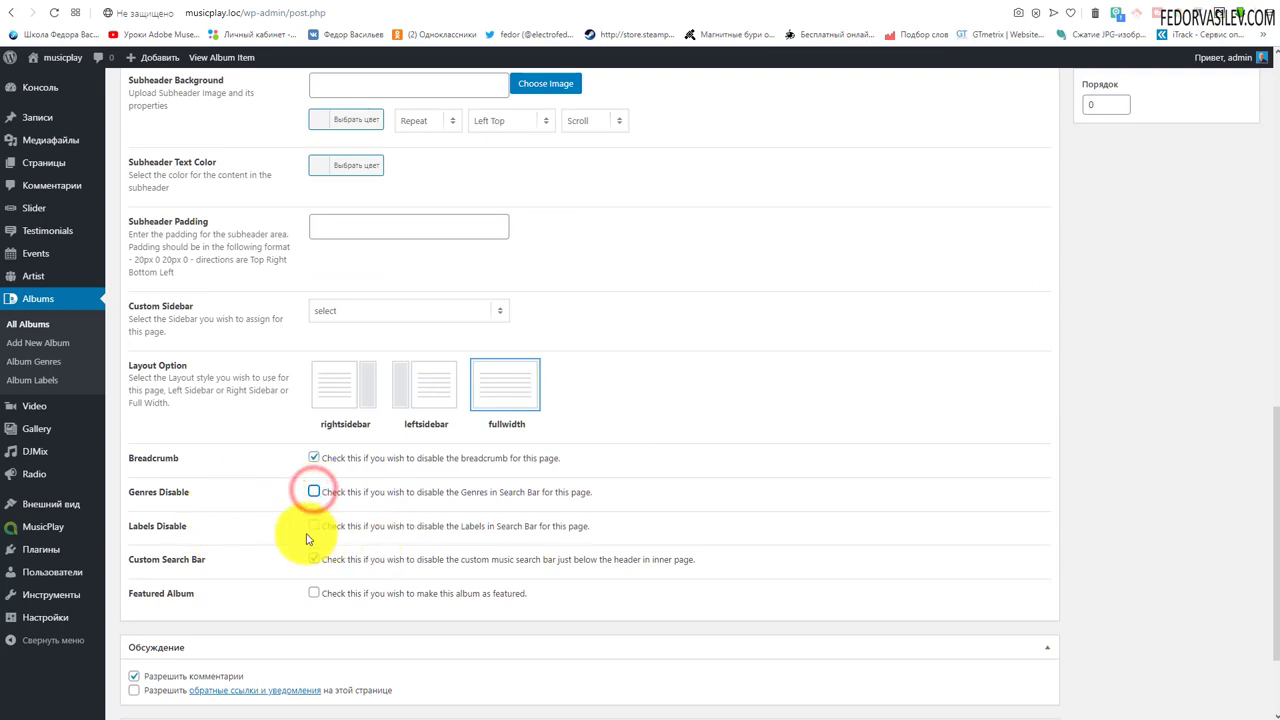
scroll(960, 417, up, 12)
click(1223, 537)
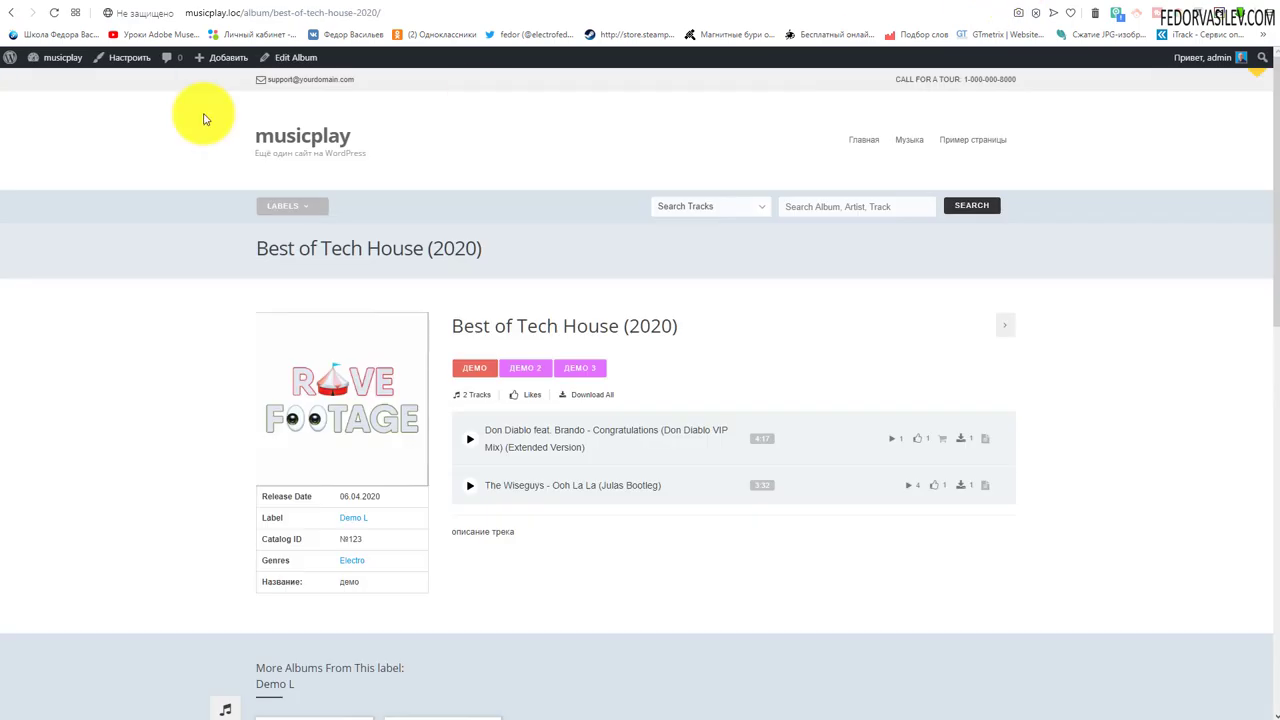
click(54, 12)
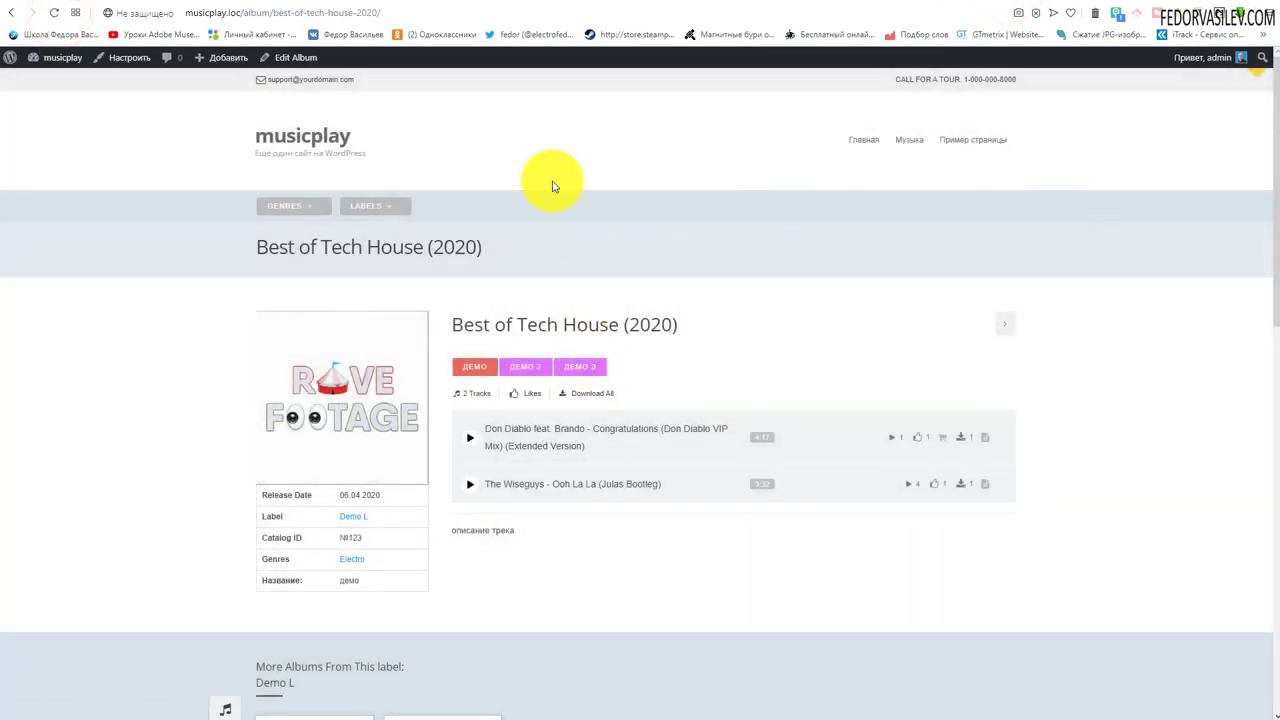
Step: Examine the search bar on the Electro genre archive and the Electro music page, and open Best of Tech House (2020) from there
click(343, 230)
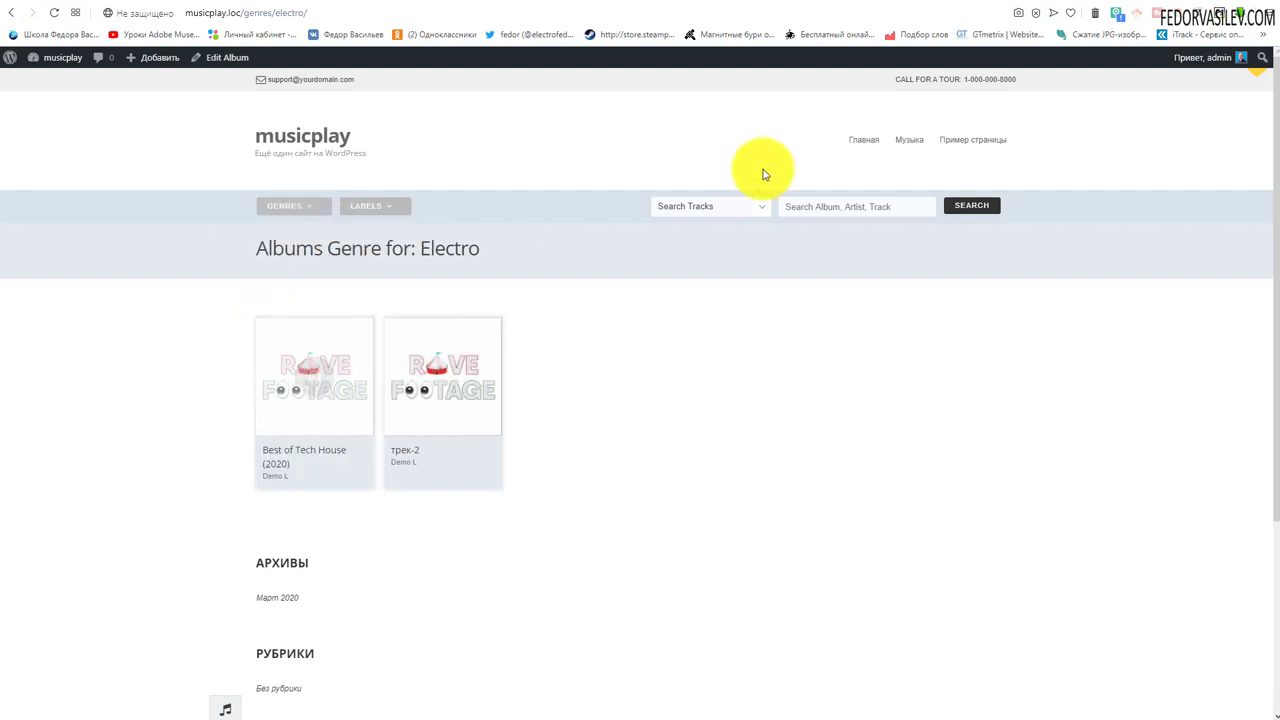
scroll(600, 333, down, 3)
scroll(320, 343, up, 3)
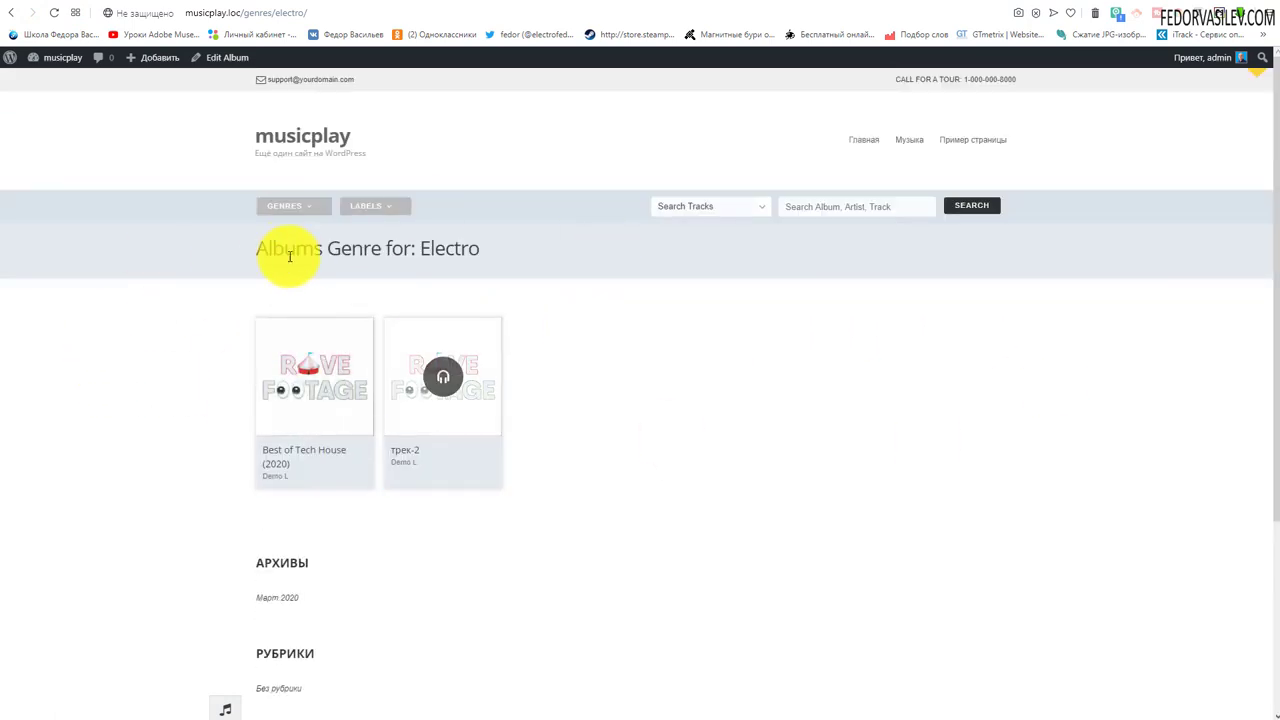
drag(438, 245, 571, 337)
click(686, 288)
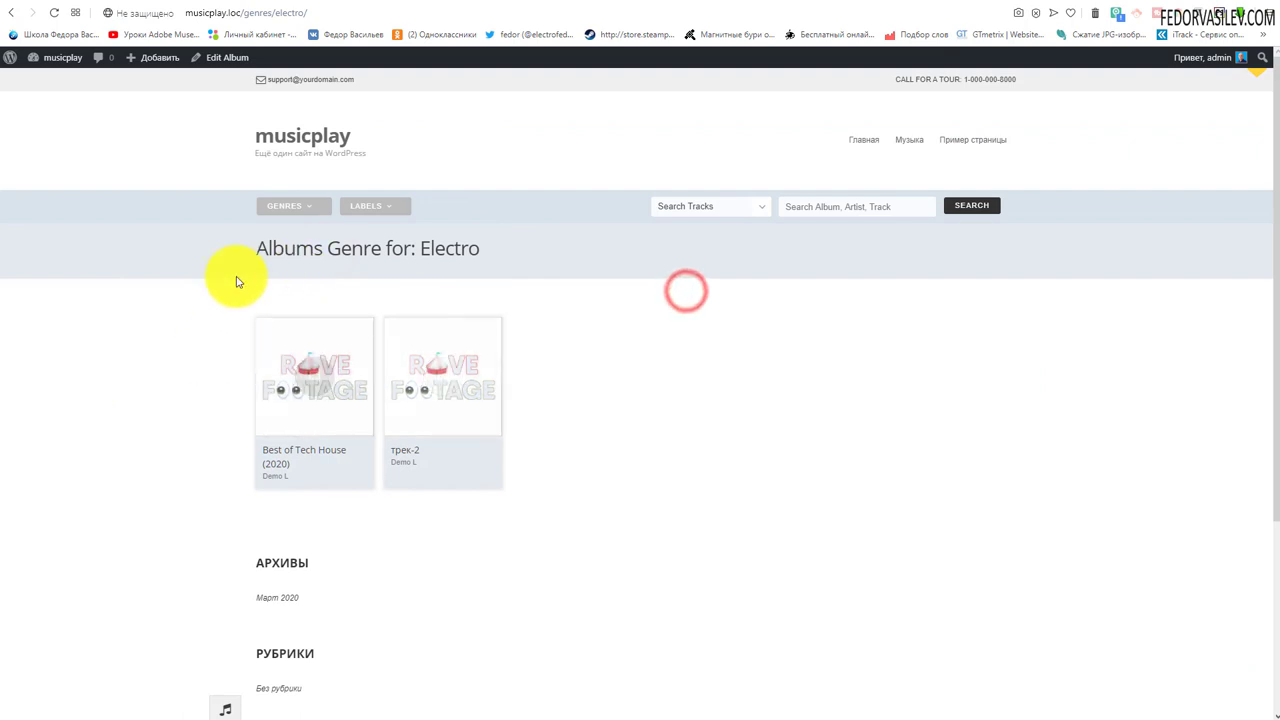
mouse_move(295, 207)
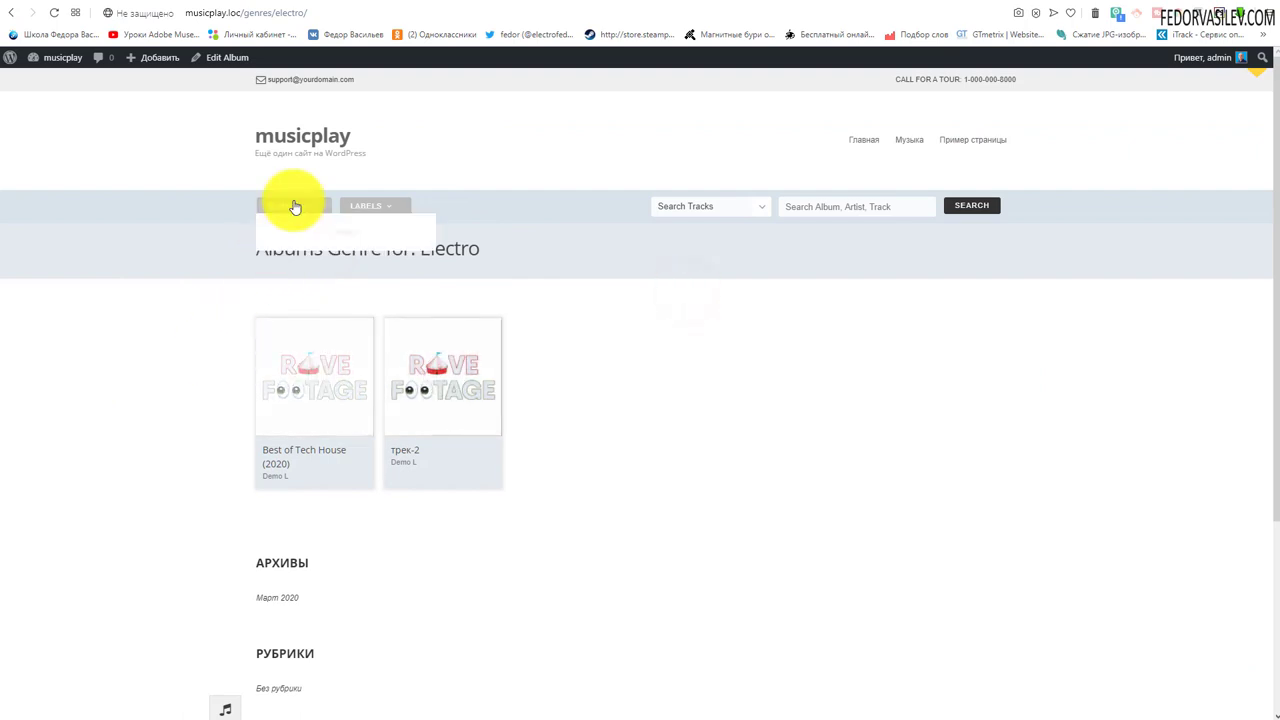
click(902, 166)
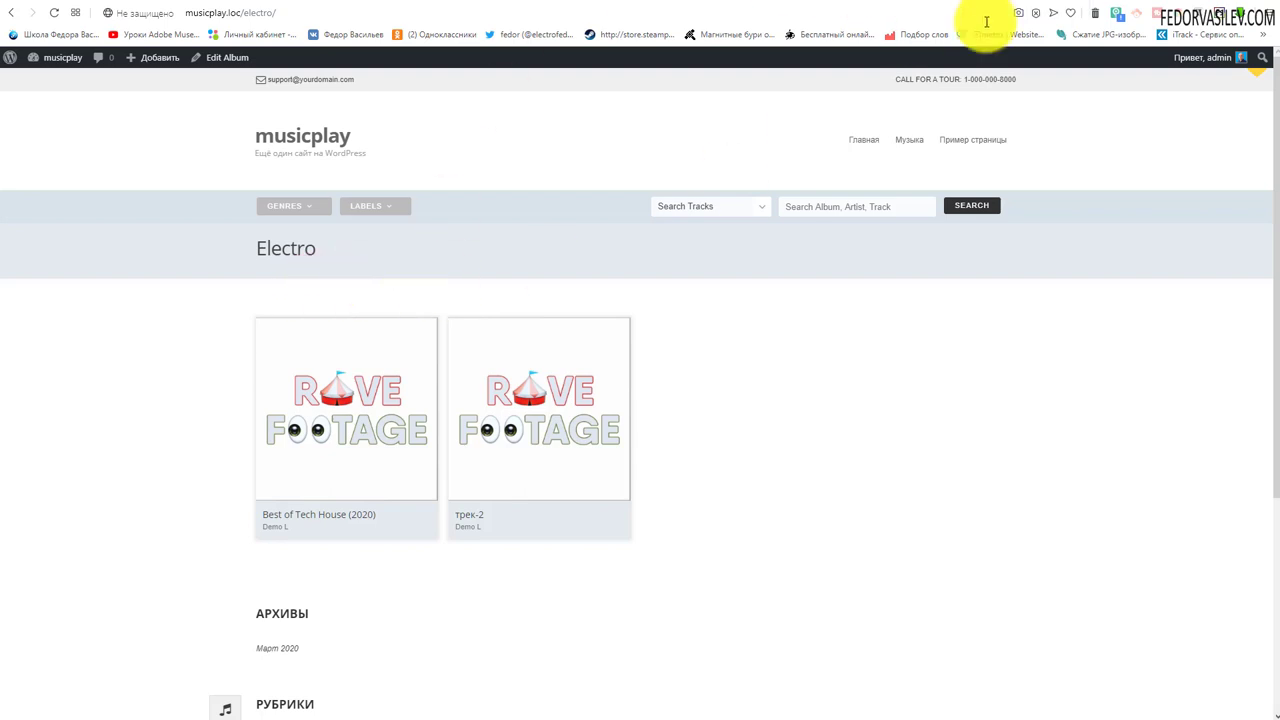
mouse_move(344, 388)
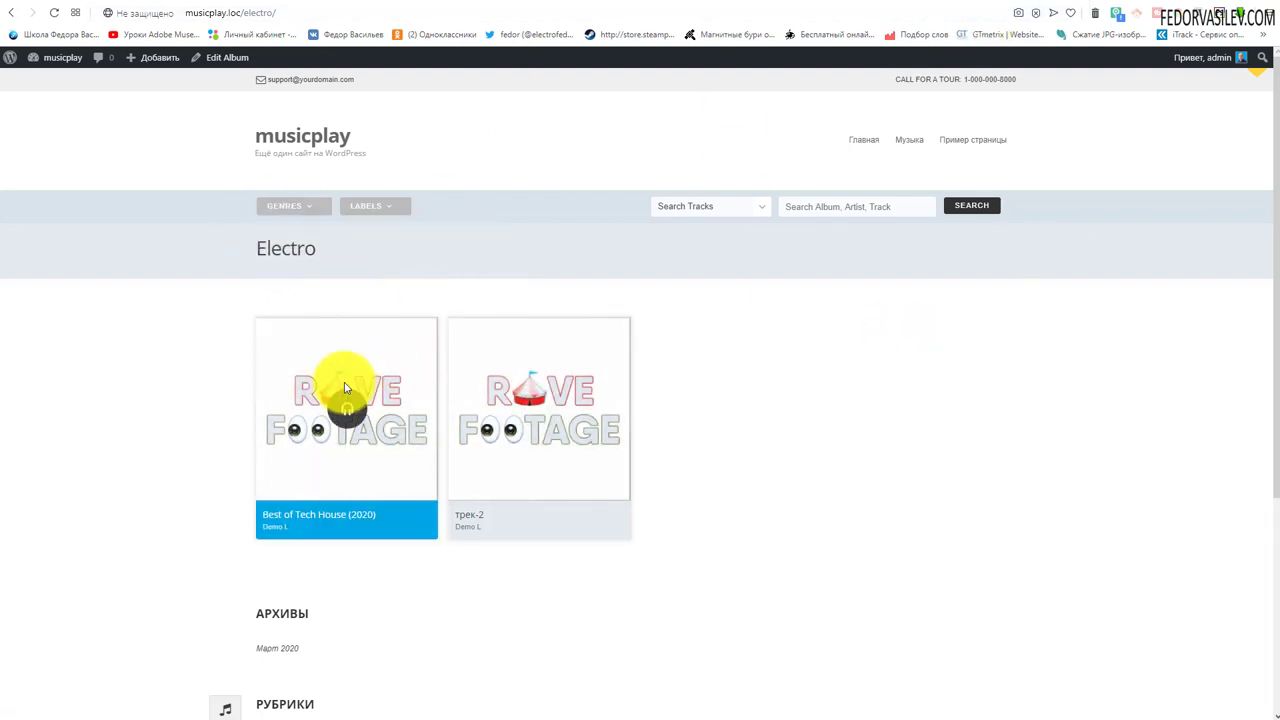
click(348, 412)
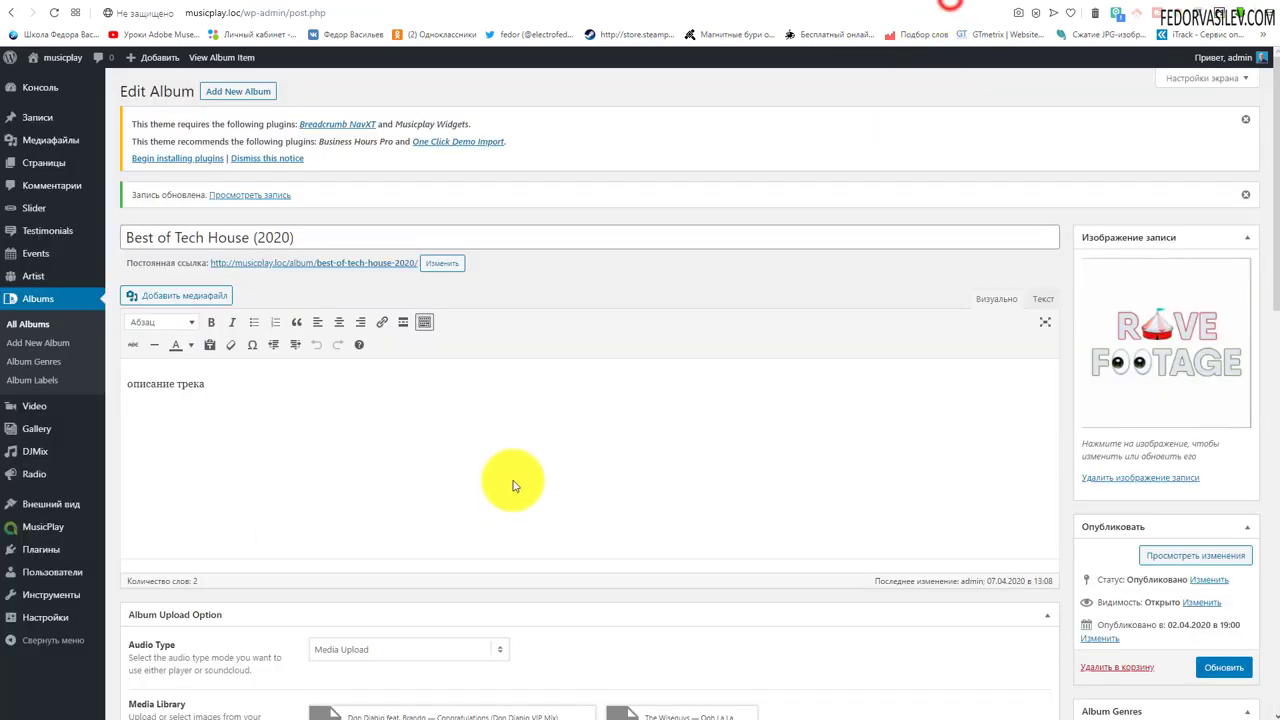
Step: In the album editor, re-enable the custom search bar, mark the album as featured and update it
scroll(514, 486, down, 15)
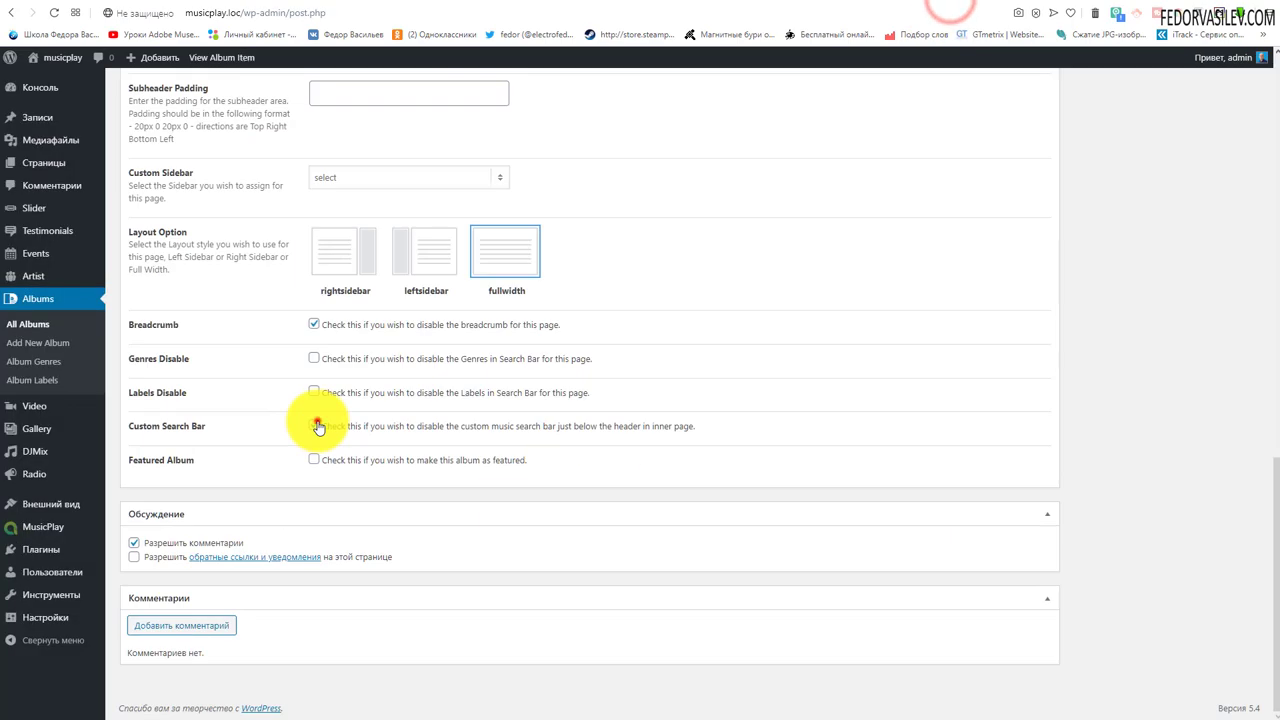
click(314, 425)
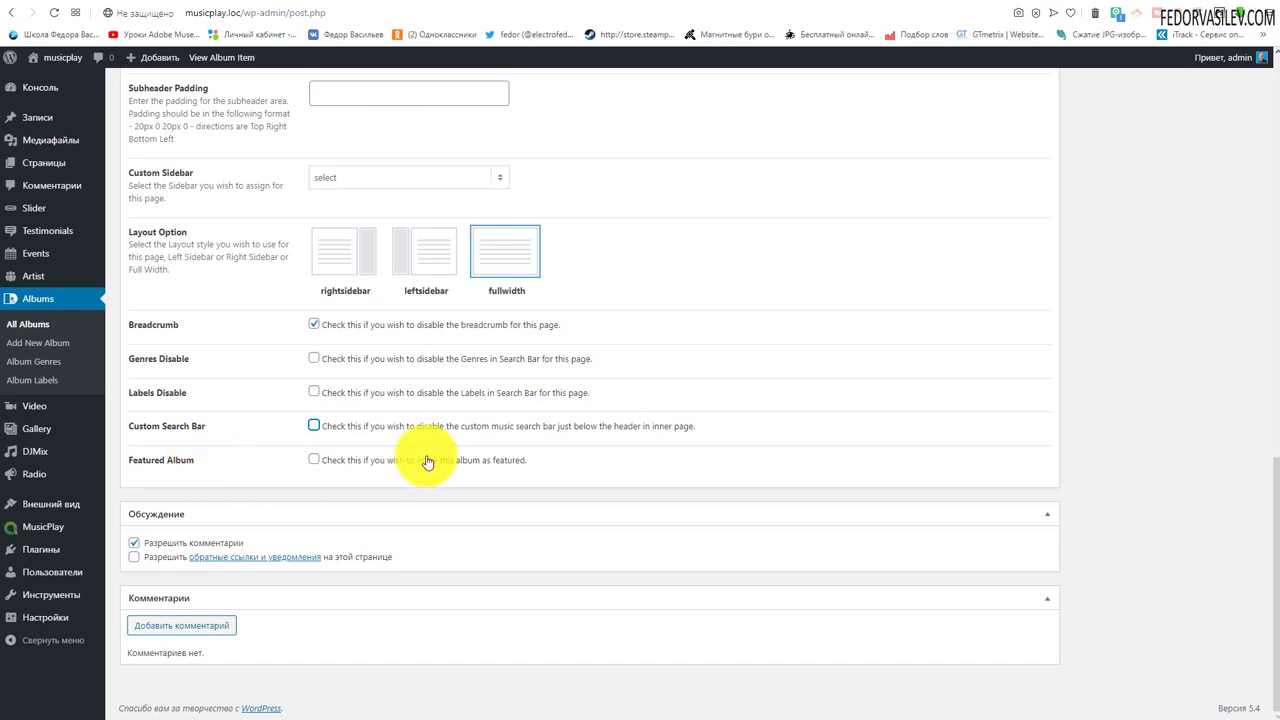
click(314, 461)
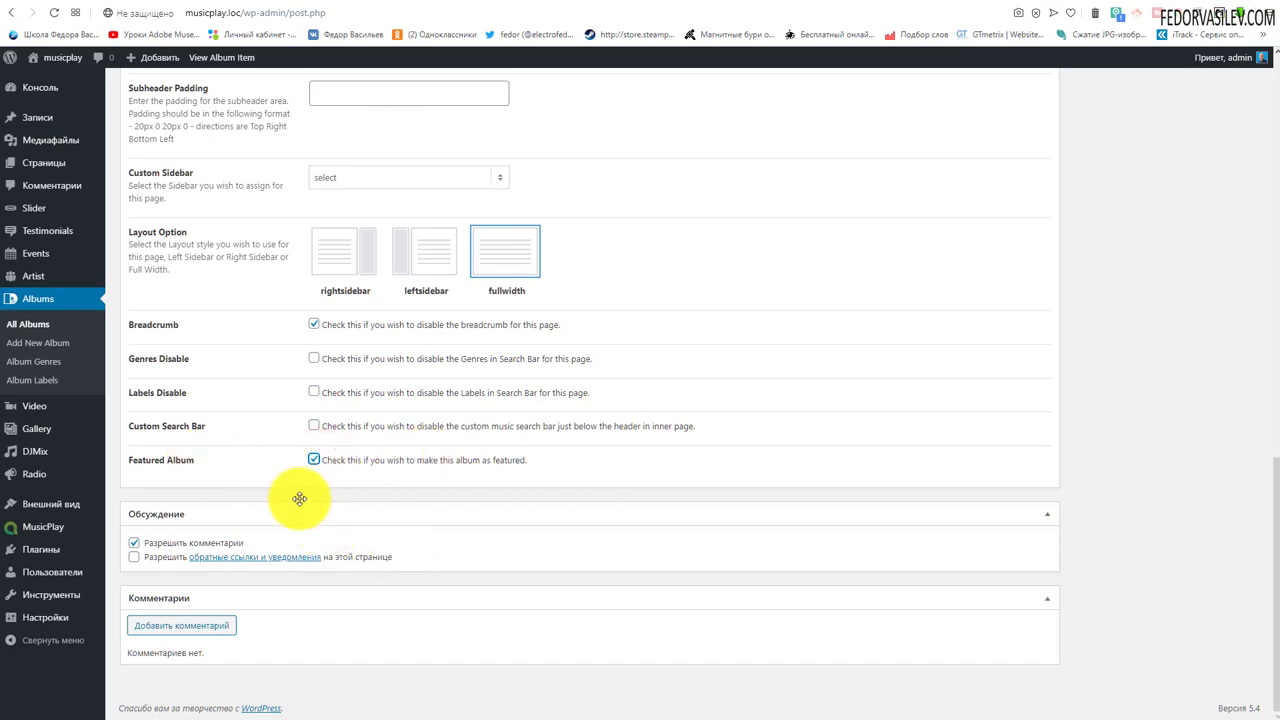
scroll(312, 463, up, 7)
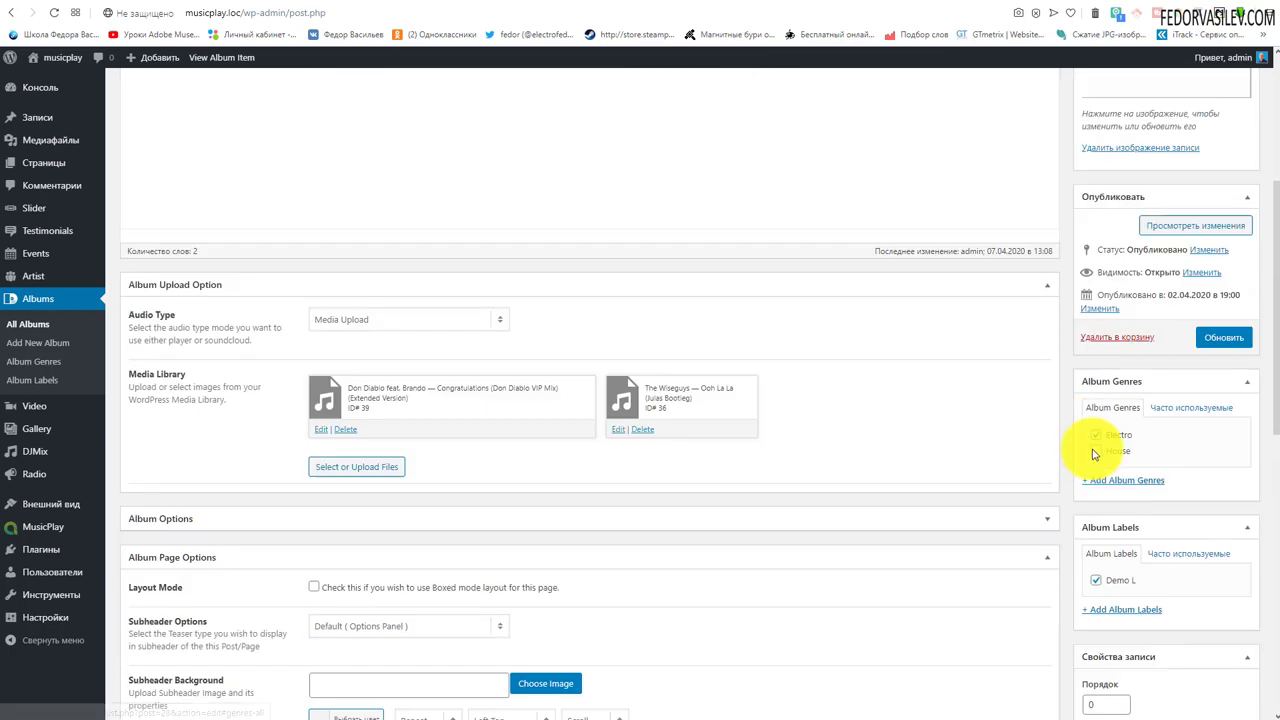
click(1212, 333)
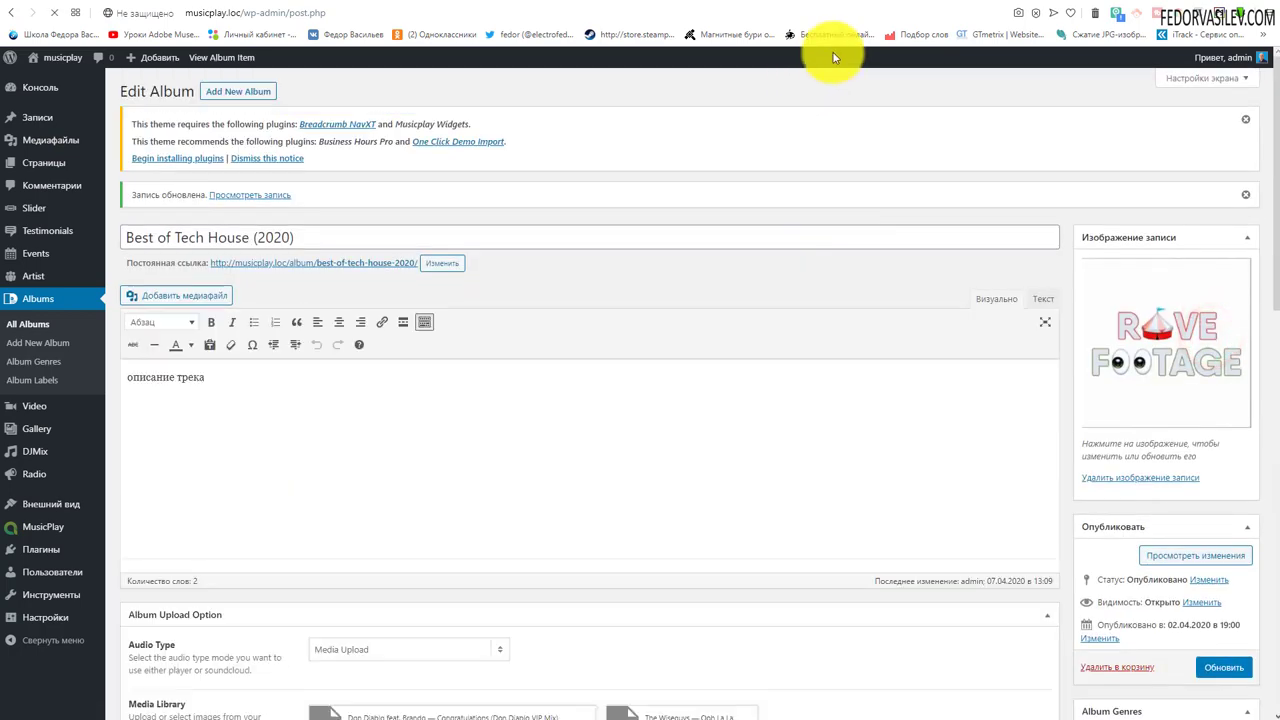
Step: Reload the album page and check the featured marking on its cover, in the related album lists and on the Electro page
click(221, 57)
click(56, 13)
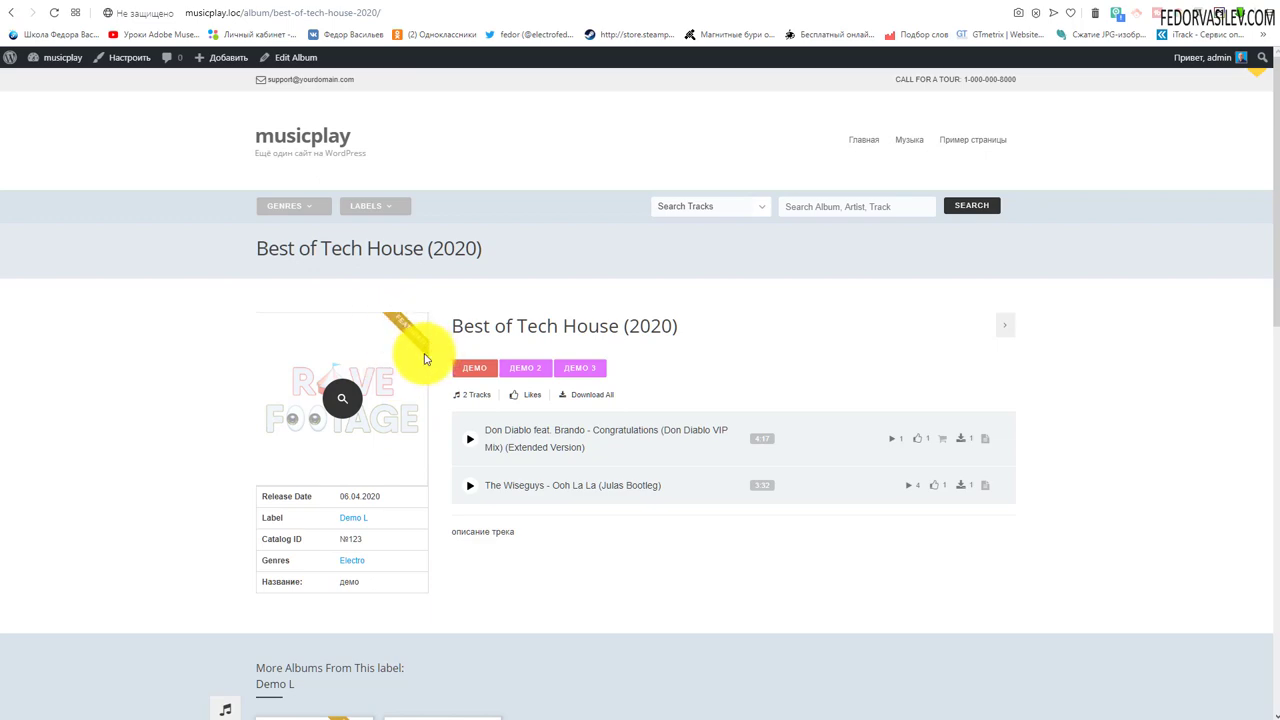
scroll(421, 368, down, 3)
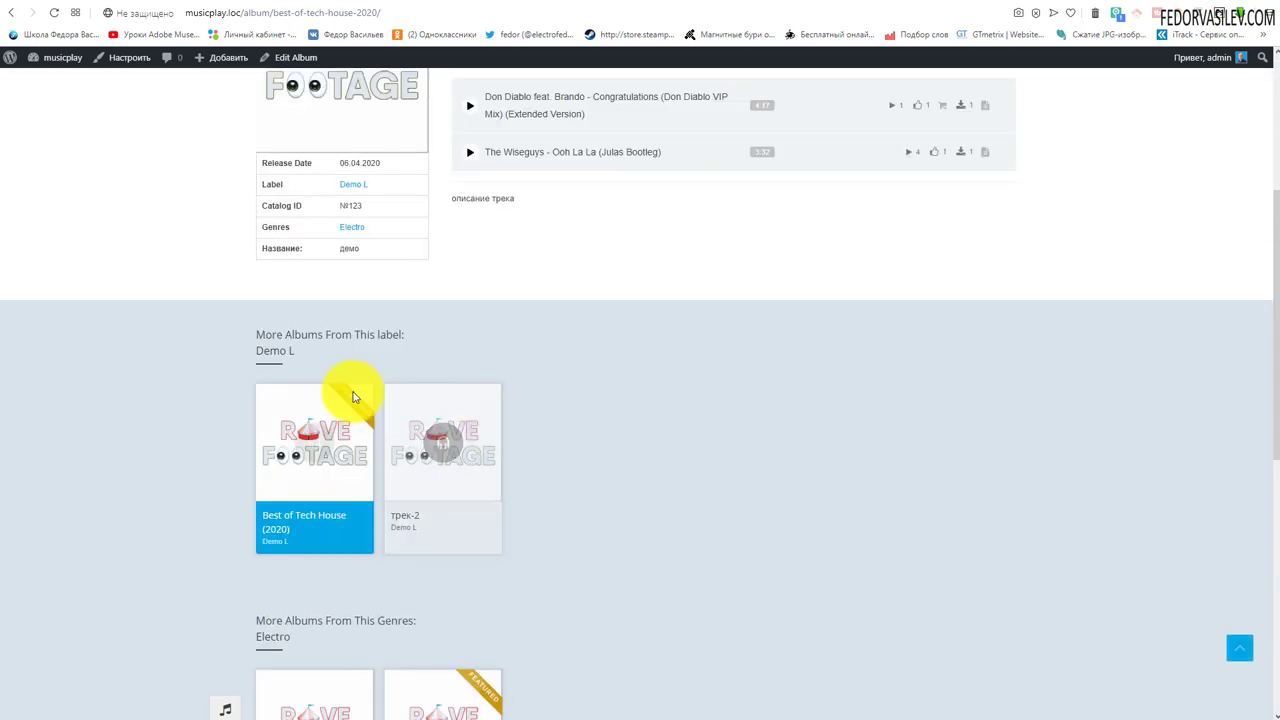
scroll(370, 398, down, 3)
scroll(594, 449, up, 6)
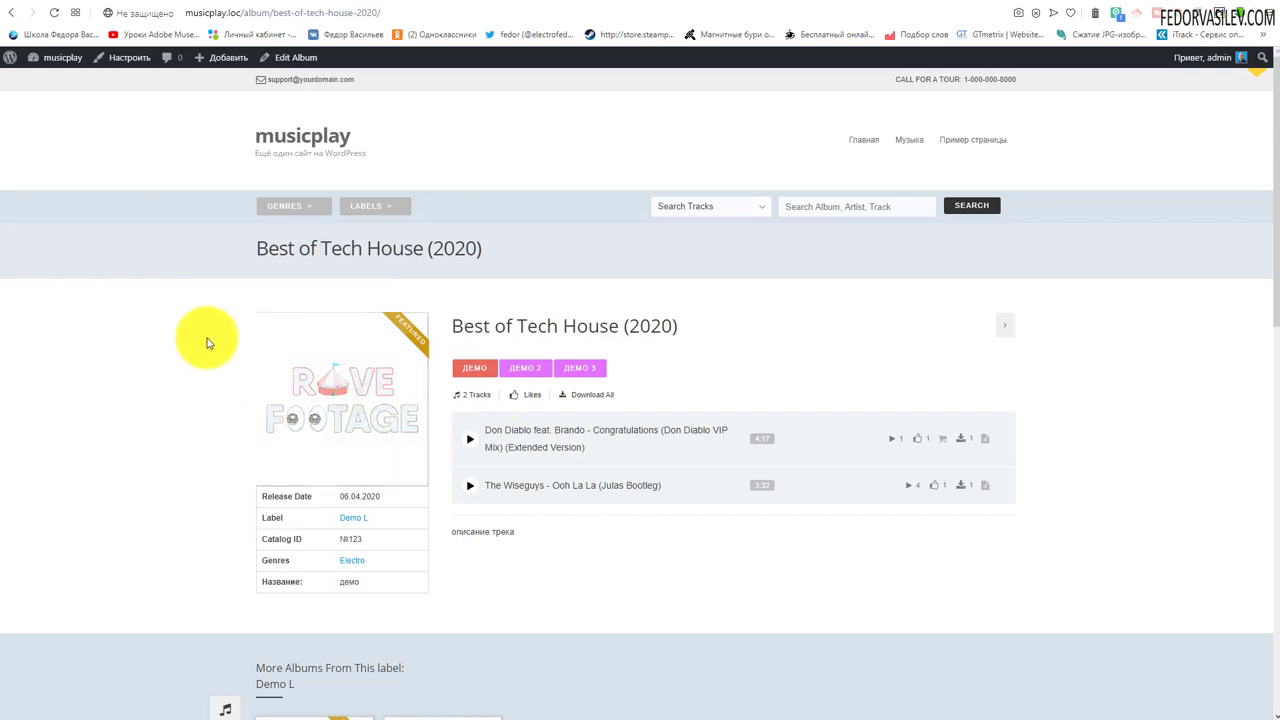
click(912, 143)
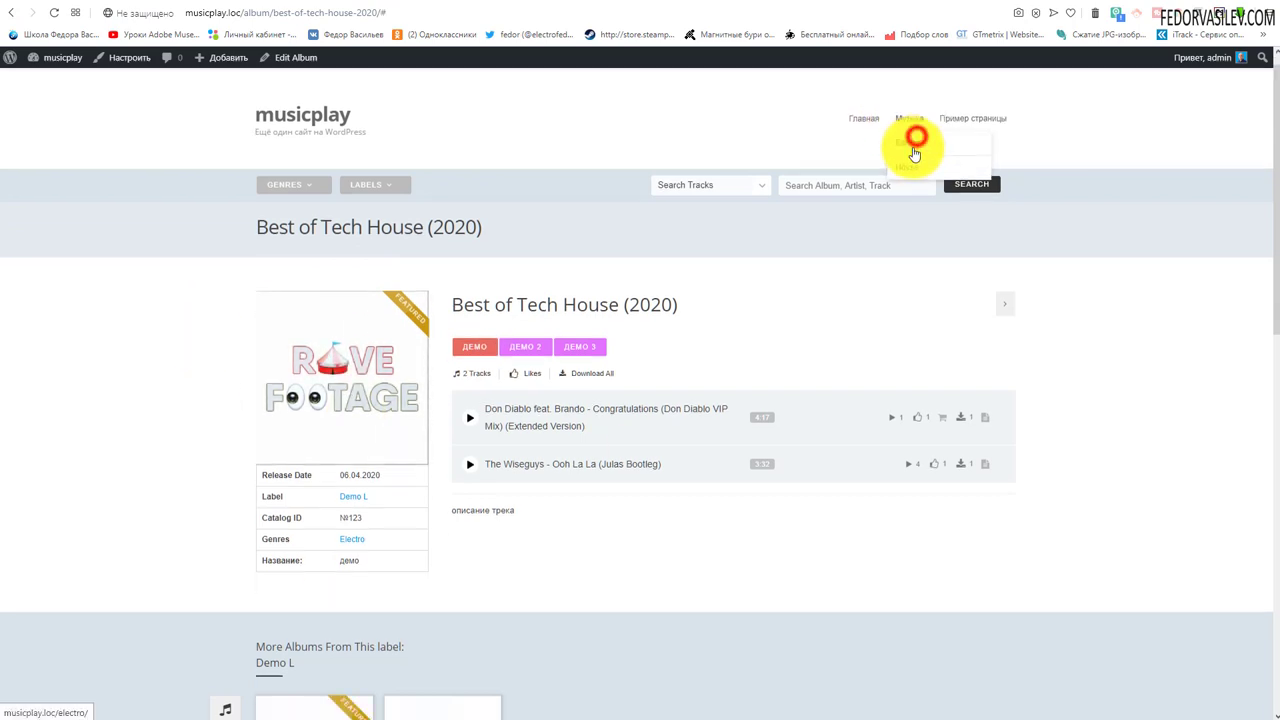